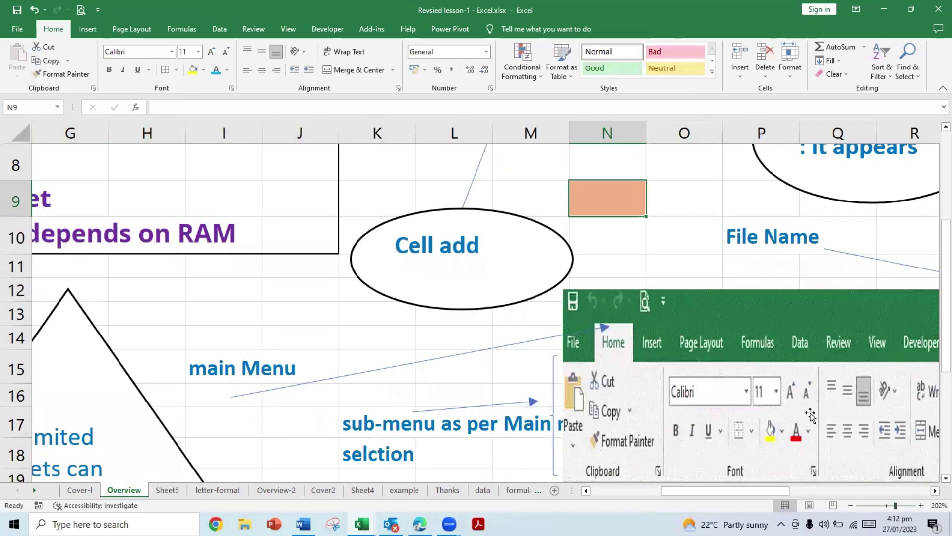
- Select entire rows 5, 4 and 2 one after another at the start of the Overview sheet
scroll(368, 240, left, 3)
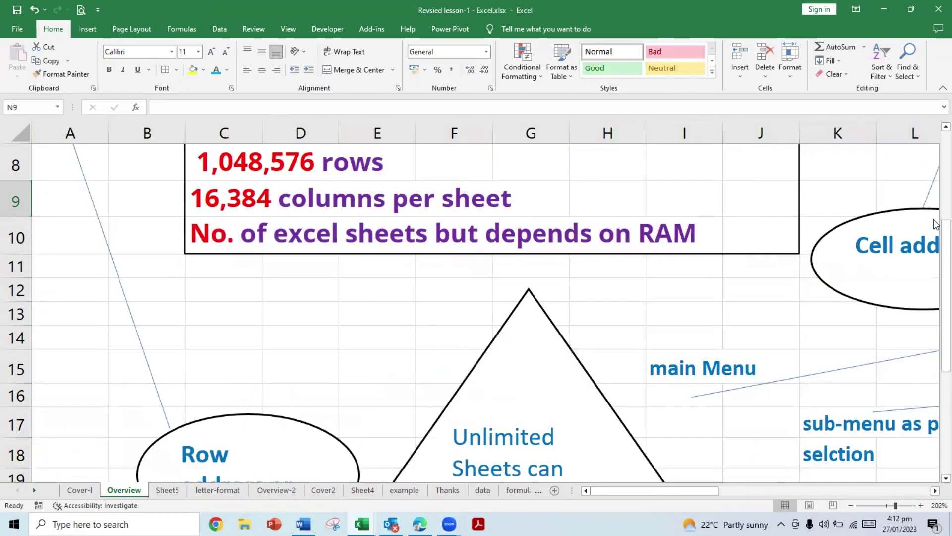
drag(936, 224, 936, 146)
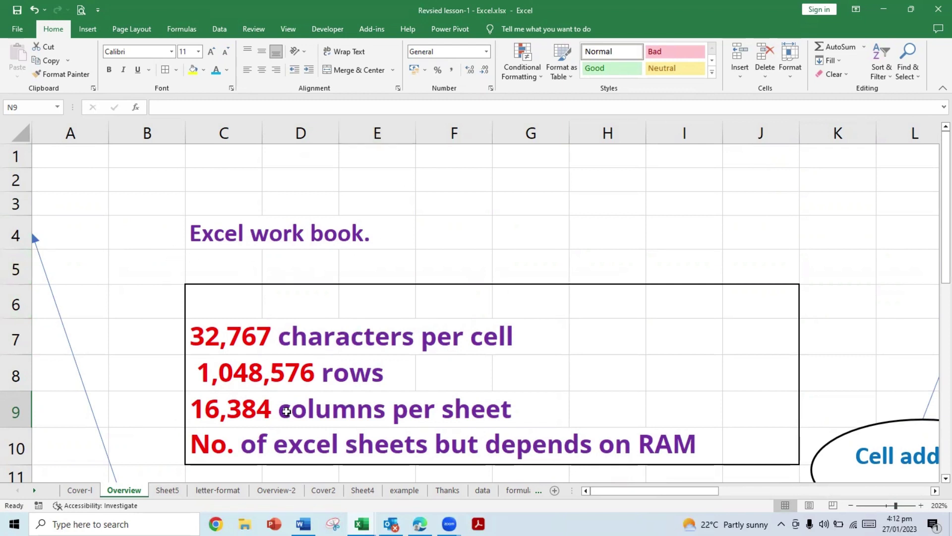
click(17, 267)
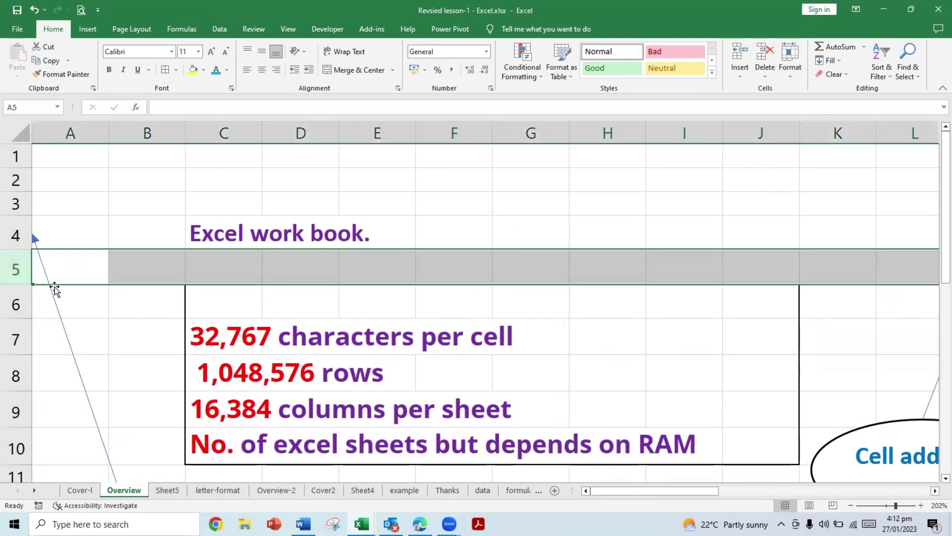
click(16, 234)
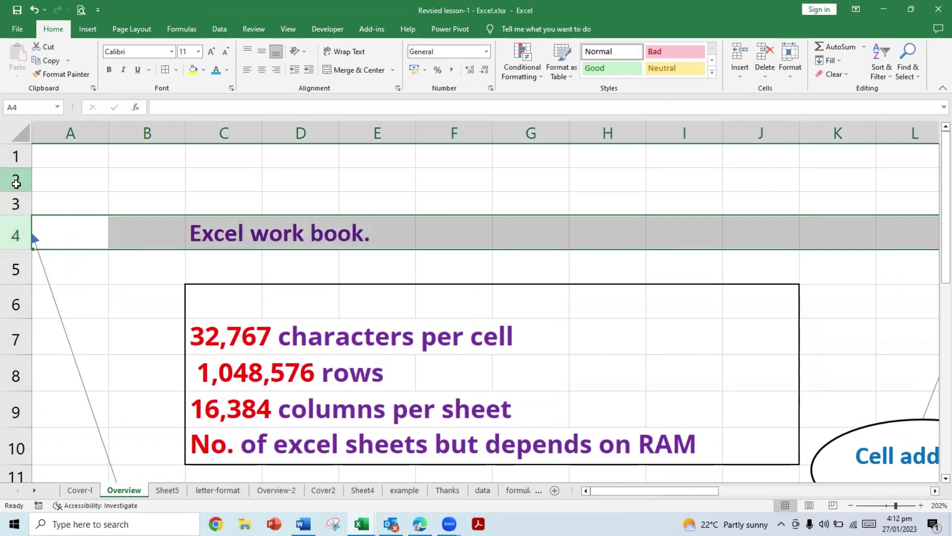
click(16, 183)
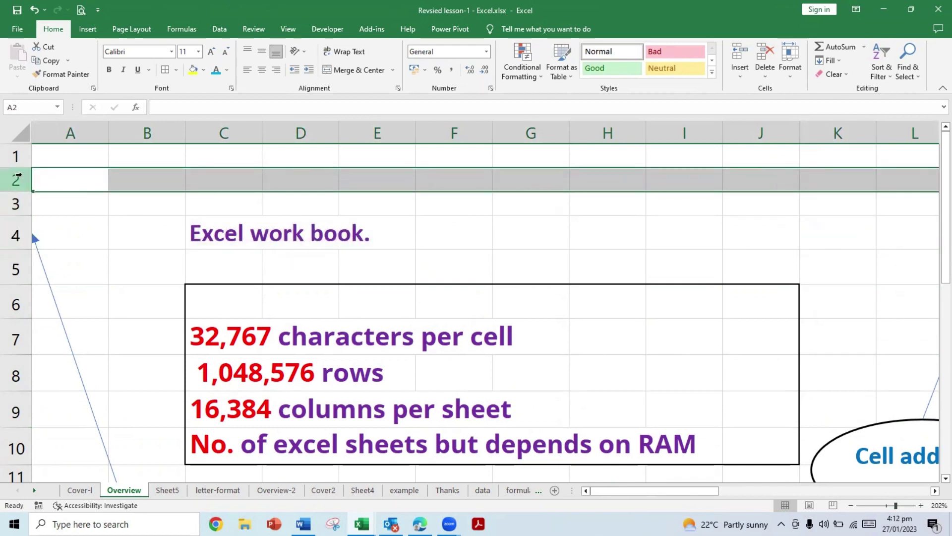
- Select entire columns B, A and C one after another
click(133, 133)
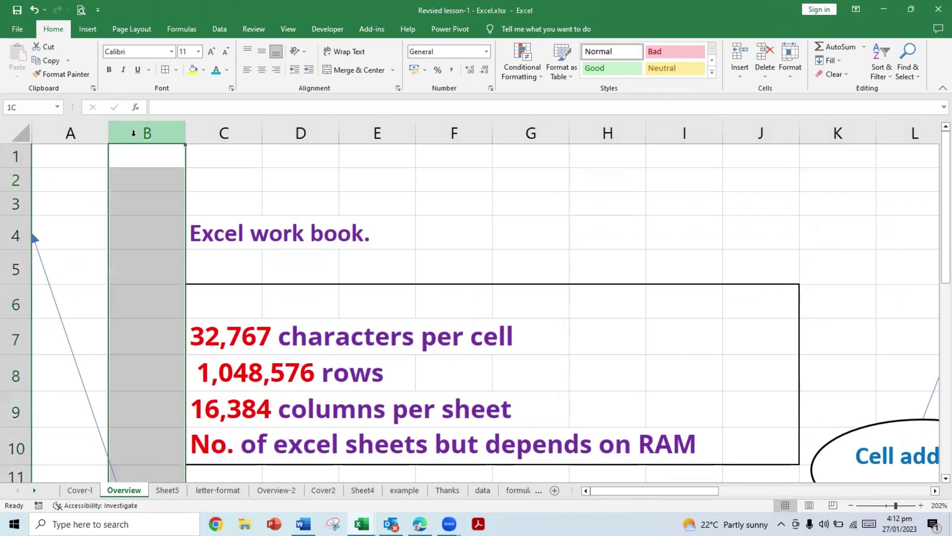
click(85, 135)
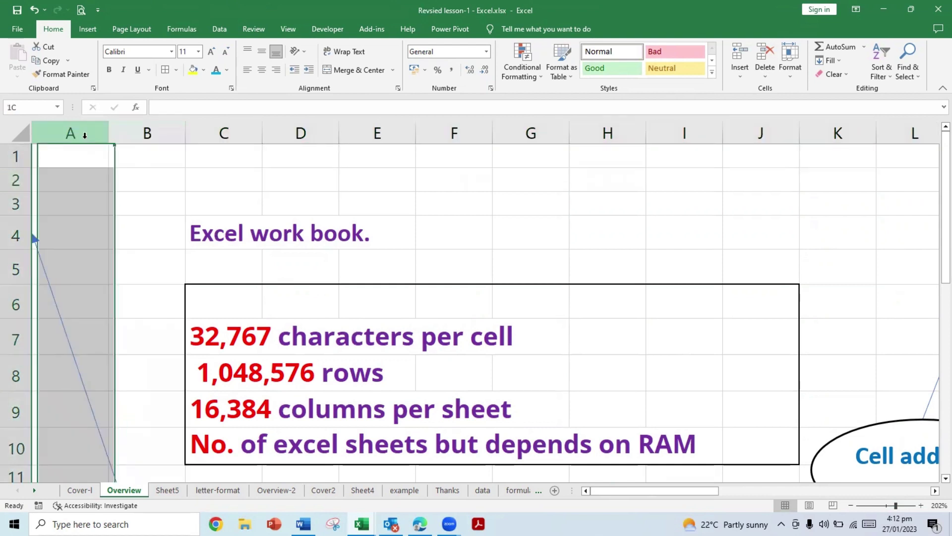
click(218, 133)
- Examine how far the row numbers run beneath the Overview content, and return to the first rows
scroll(154, 295, down, 20)
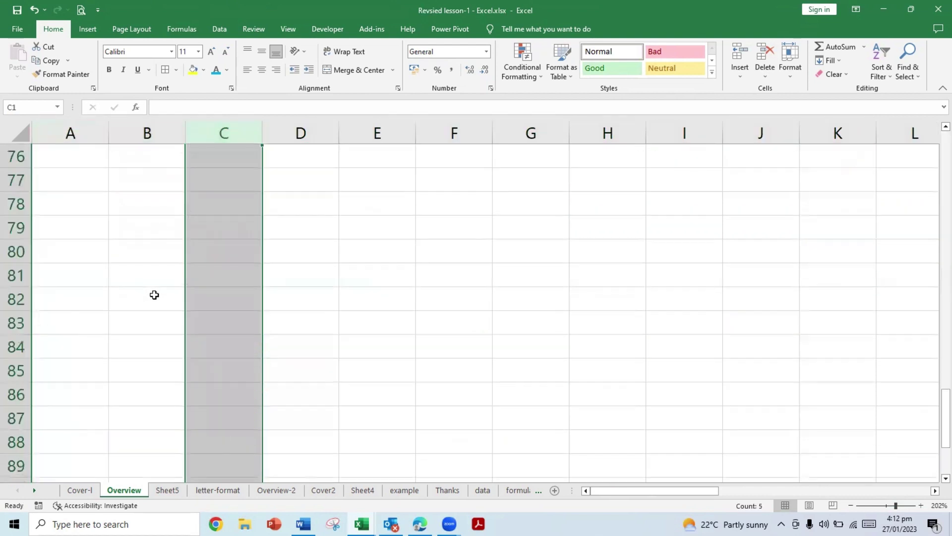
scroll(154, 295, down, 20)
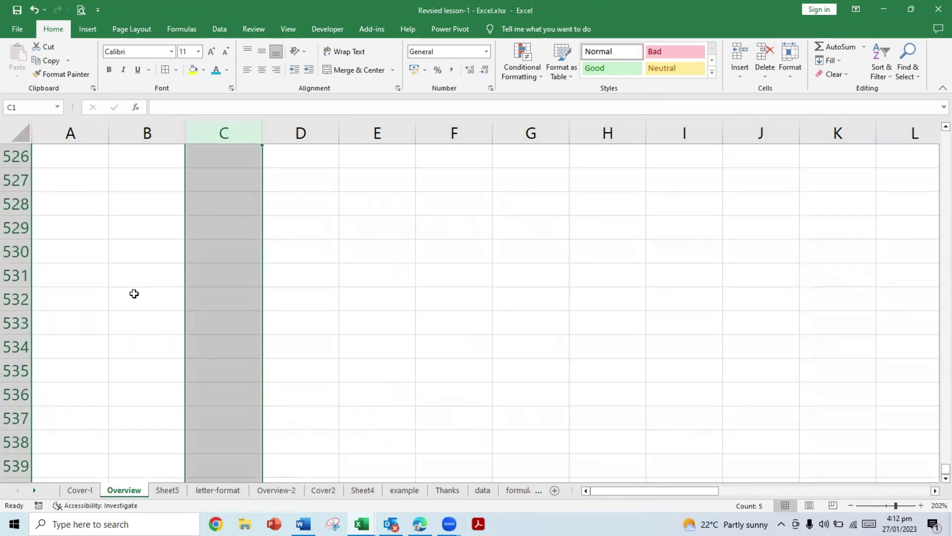
scroll(134, 294, down, 20)
scroll(135, 295, up, 20)
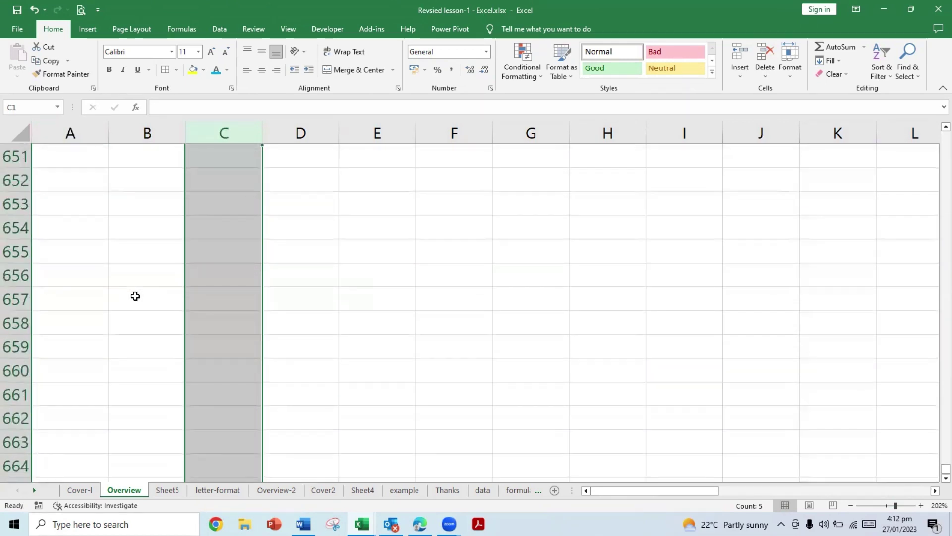
scroll(135, 296, up, 20)
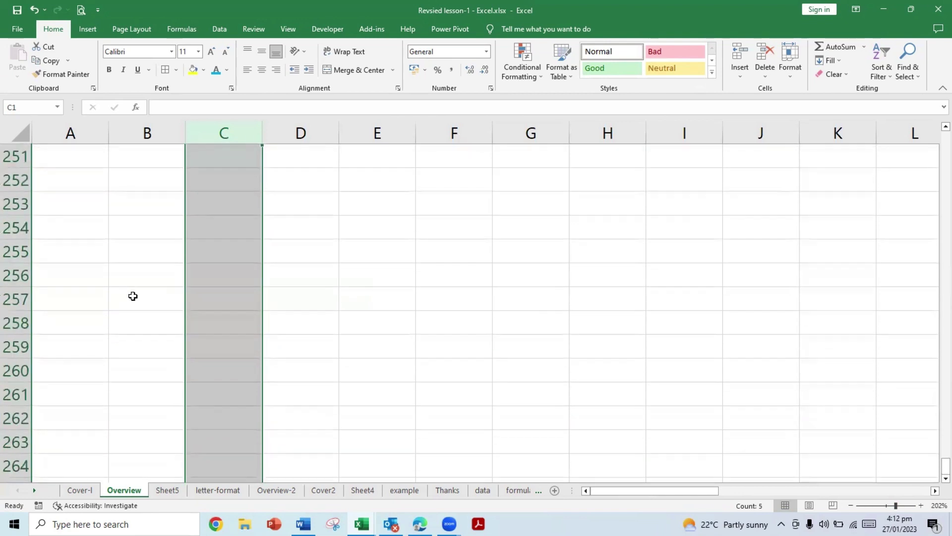
scroll(133, 296, up, 20)
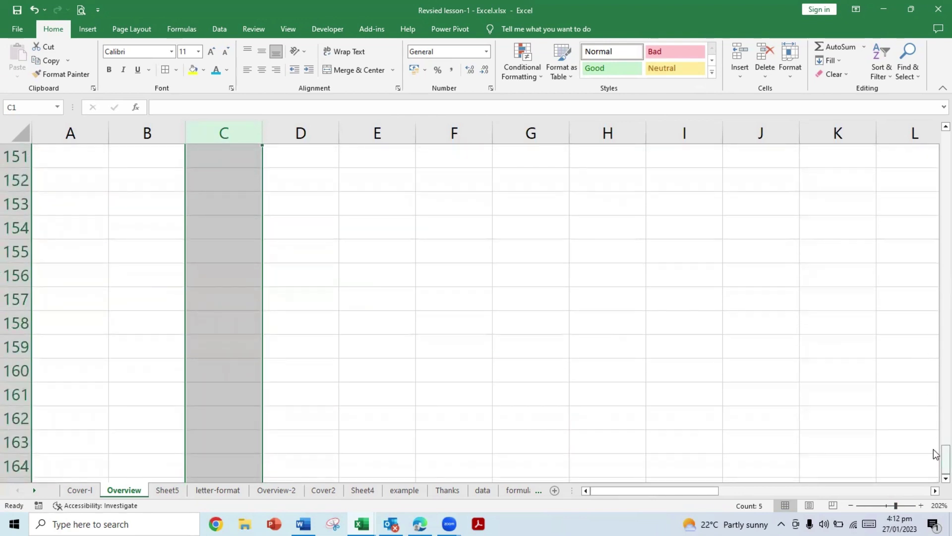
drag(935, 461, 938, 144)
scroll(185, 164, up, 2)
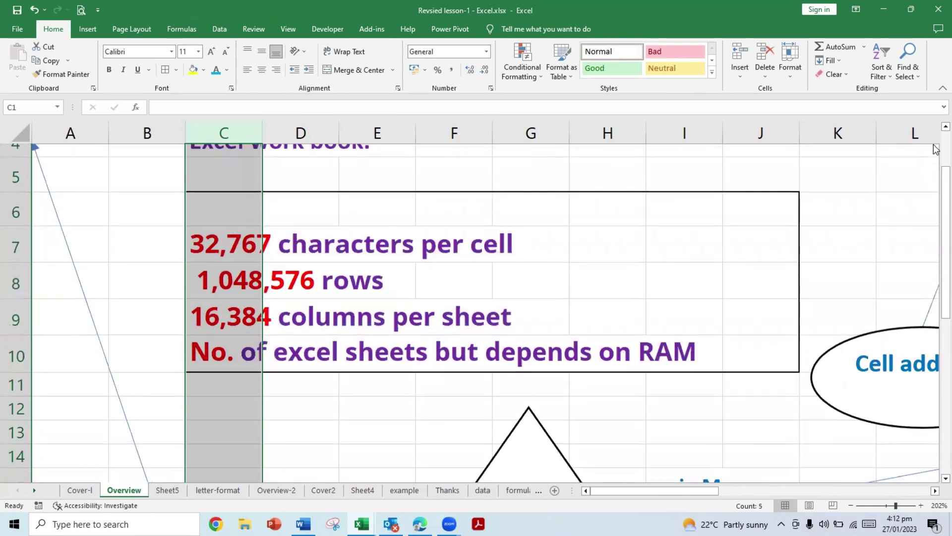
- Select entire row 1 and examine the column letters beyond Z, returning to column A
click(17, 157)
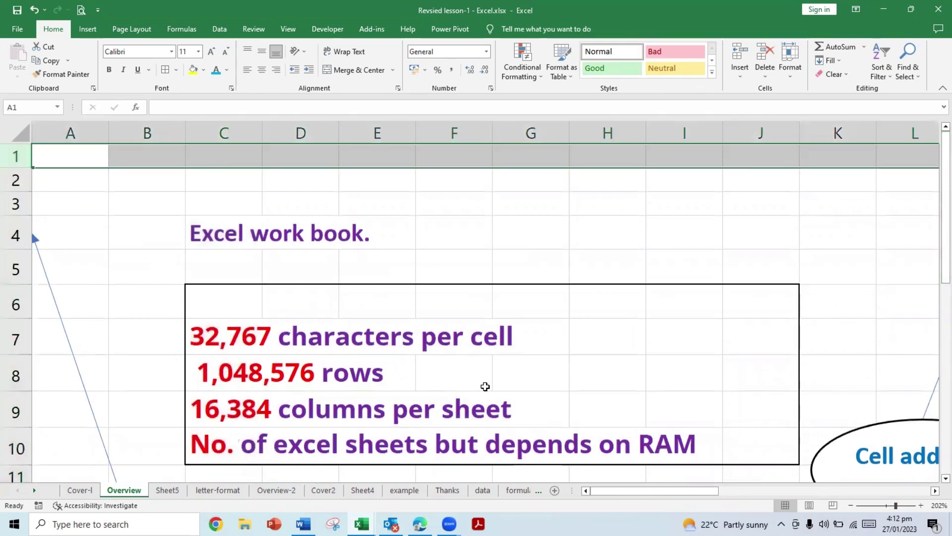
click(899, 488)
click(899, 488)
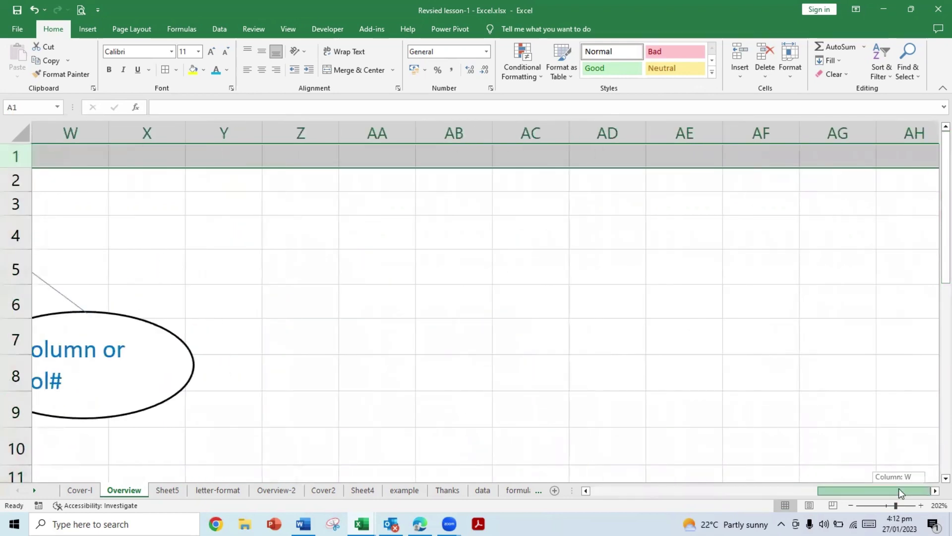
click(935, 491)
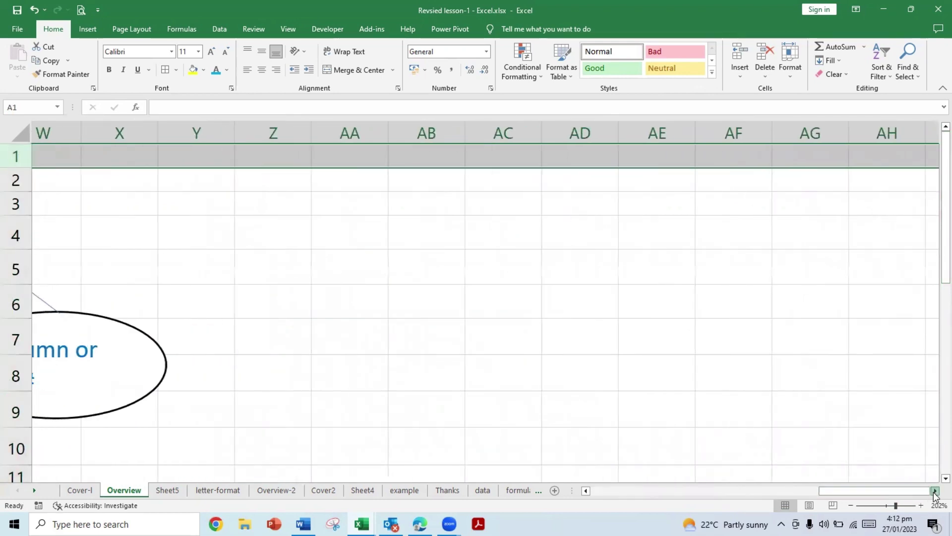
click(935, 490)
click(935, 491)
click(935, 490)
click(935, 490)
click(935, 491)
drag(910, 493, 606, 488)
- Select individual cells F4, C2, F3 and E2 in turn to compare their cell addresses
click(453, 228)
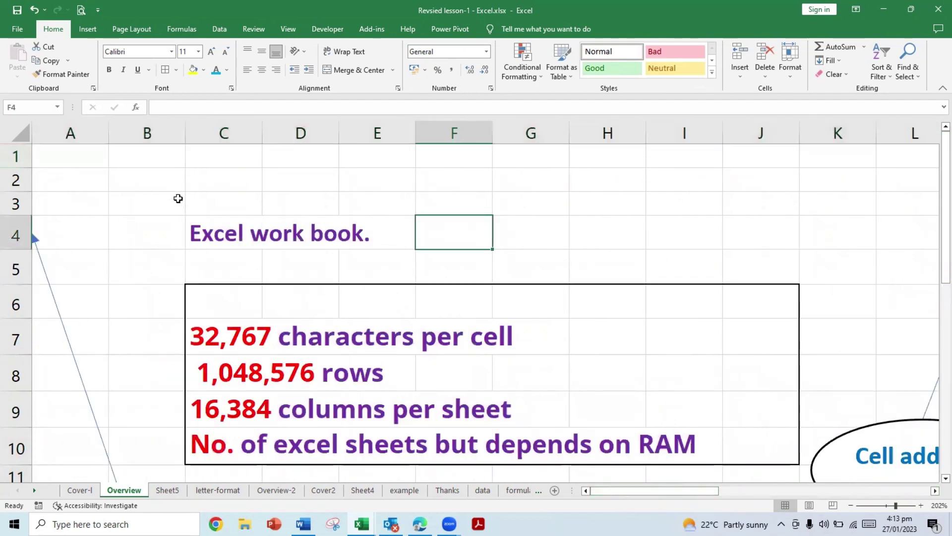
click(198, 173)
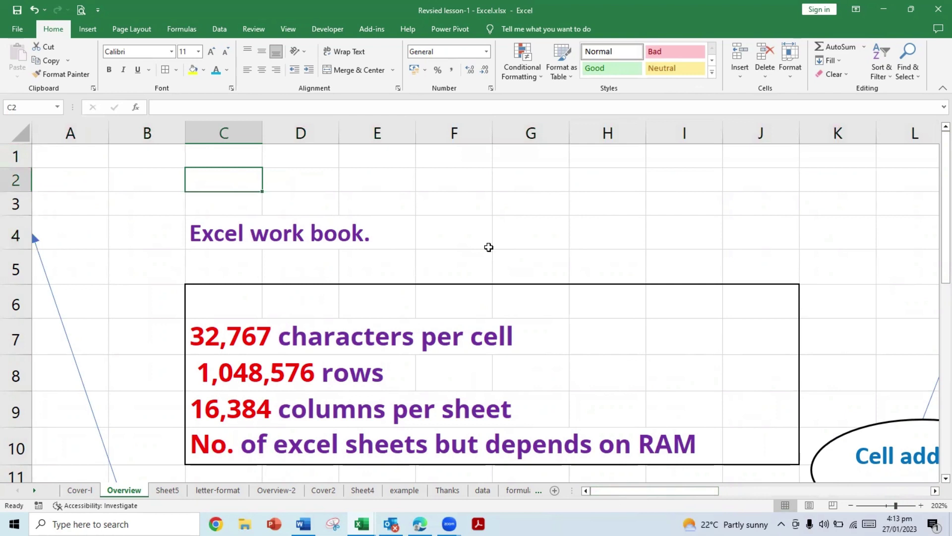
key(Right)
key(Right)
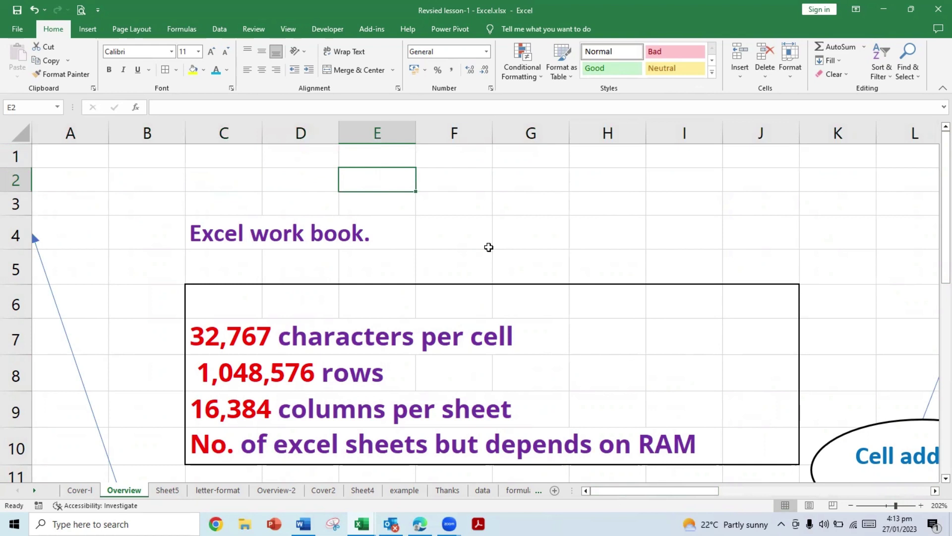
click(467, 199)
click(374, 177)
- Zoom the Overview sheet out to 96% so its annotated diagram fits in view from row 1
drag(896, 505, 891, 506)
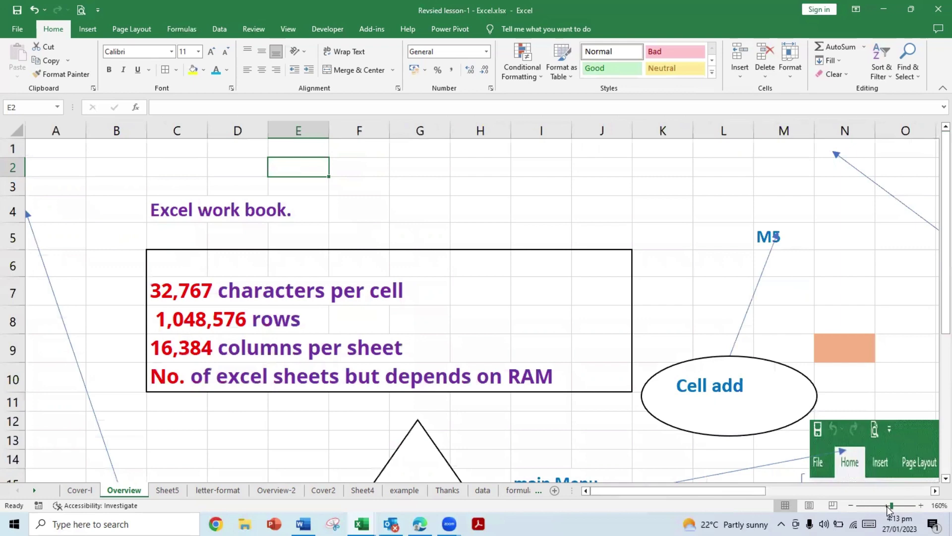
click(887, 505)
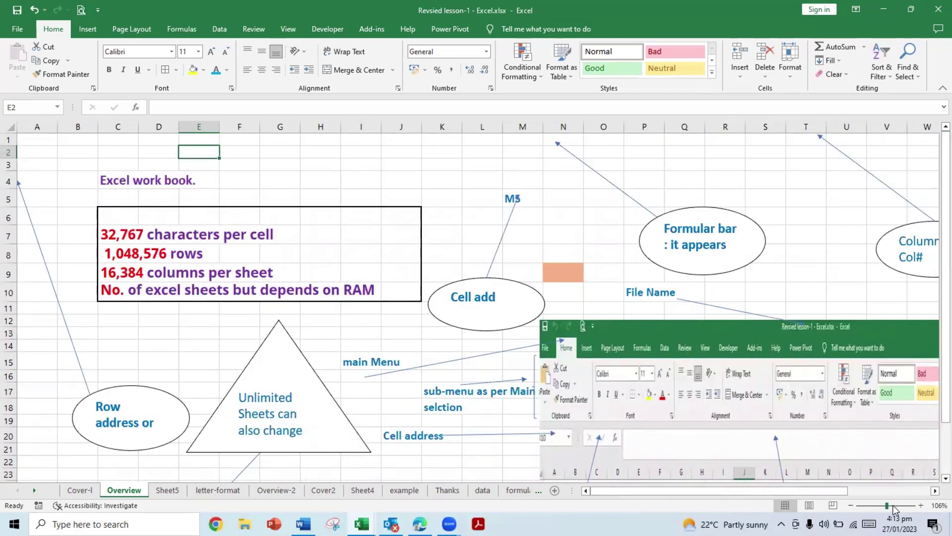
click(892, 506)
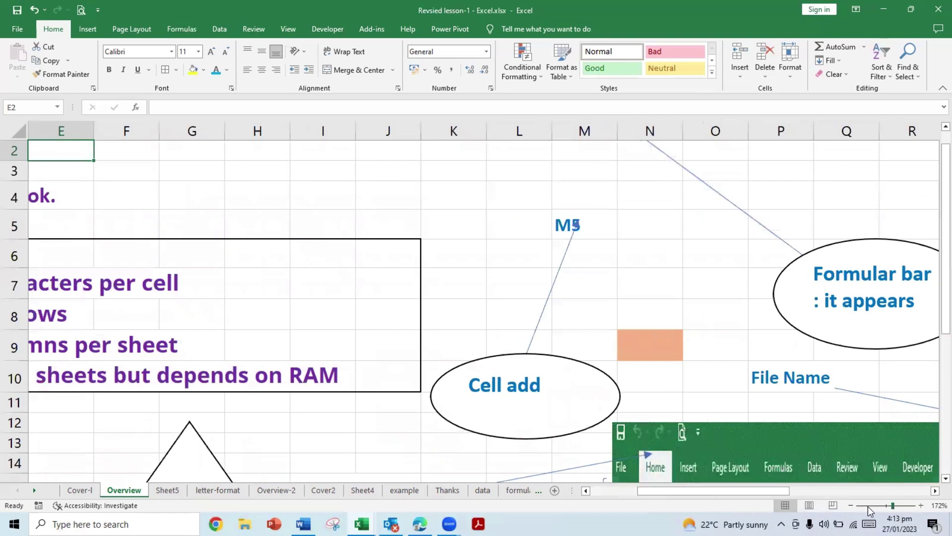
click(873, 506)
scroll(550, 404, up, 3)
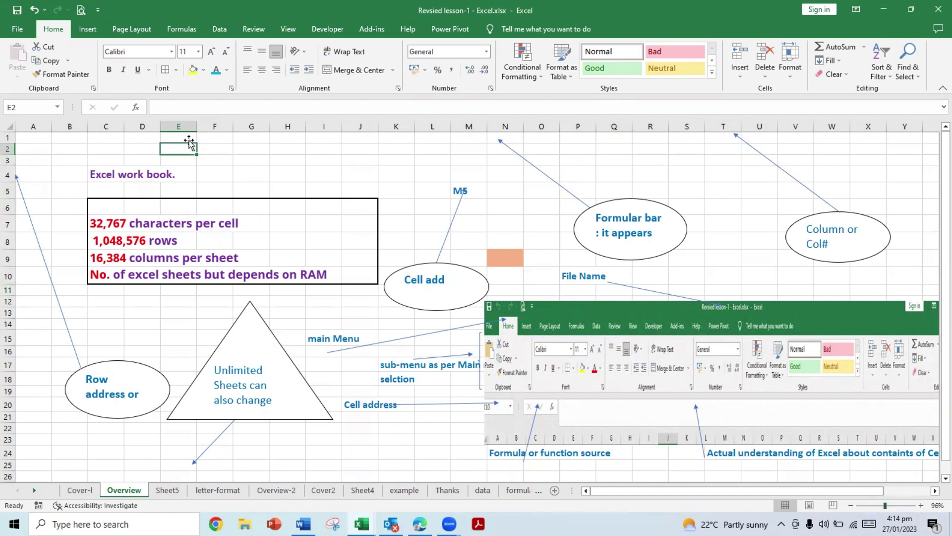
- Move the active cell back and forth along row 2 from E2, and down column H
key(Right)
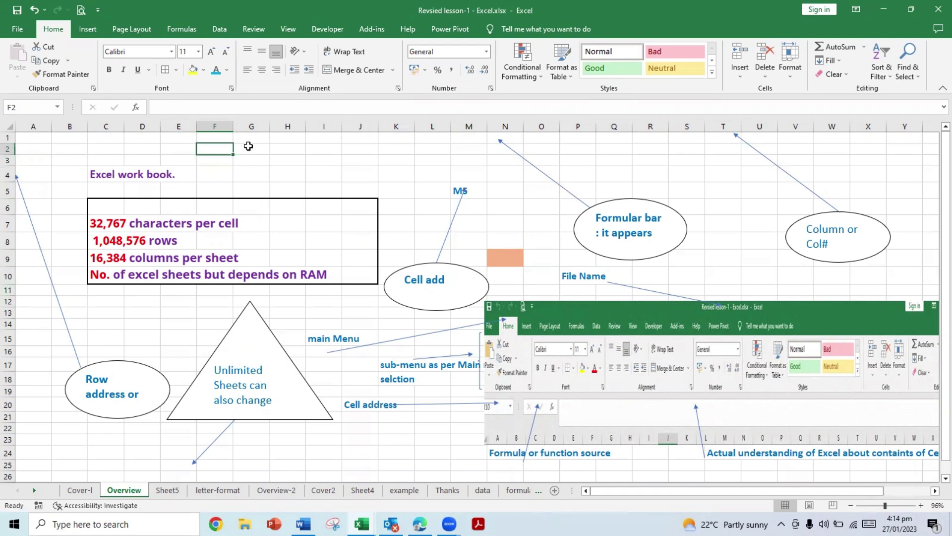
key(Right)
key(Left)
key(Left)
key(Right)
key(Right)
key(Right)
key(Right)
key(Left)
key(Left)
key(Left)
key(Right)
key(Down)
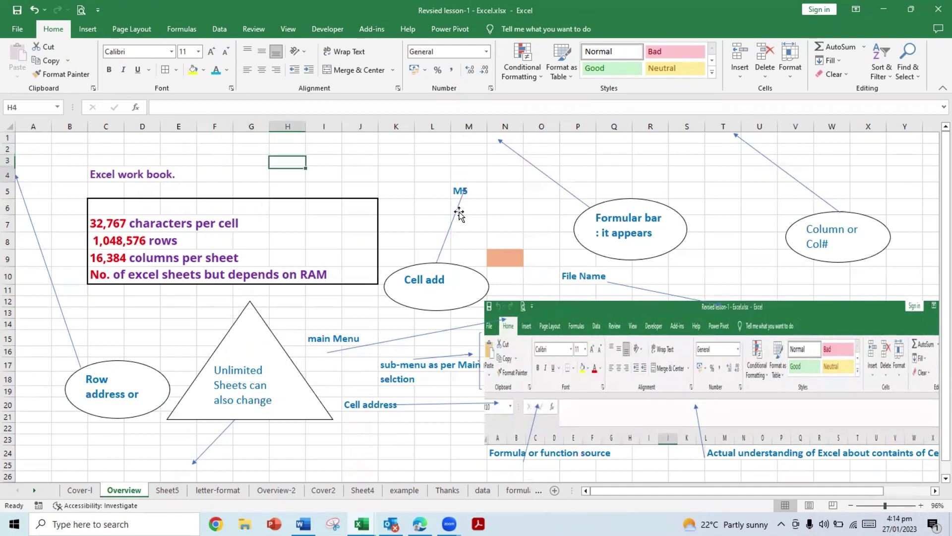
- Select cells J2, F2, H4, D15 and B4 in turn to check the address of each
click(362, 151)
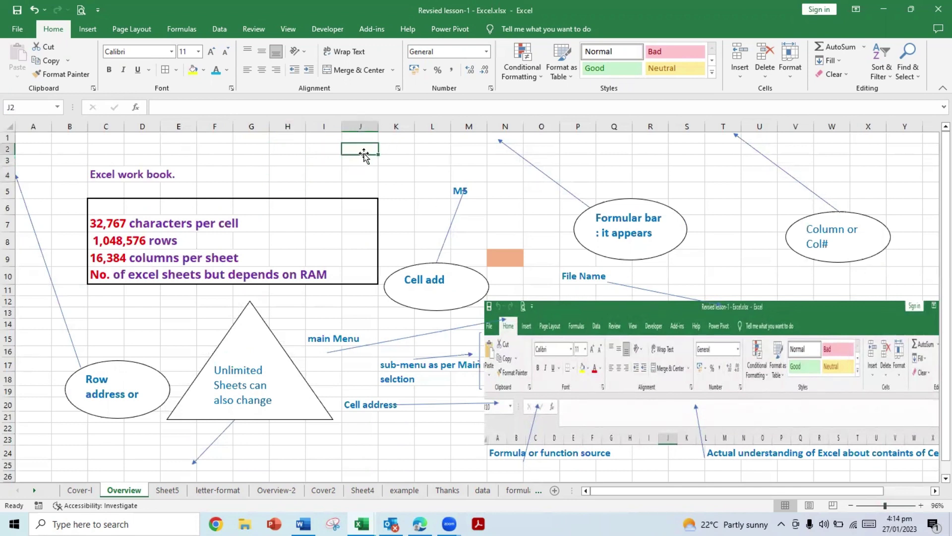
click(224, 151)
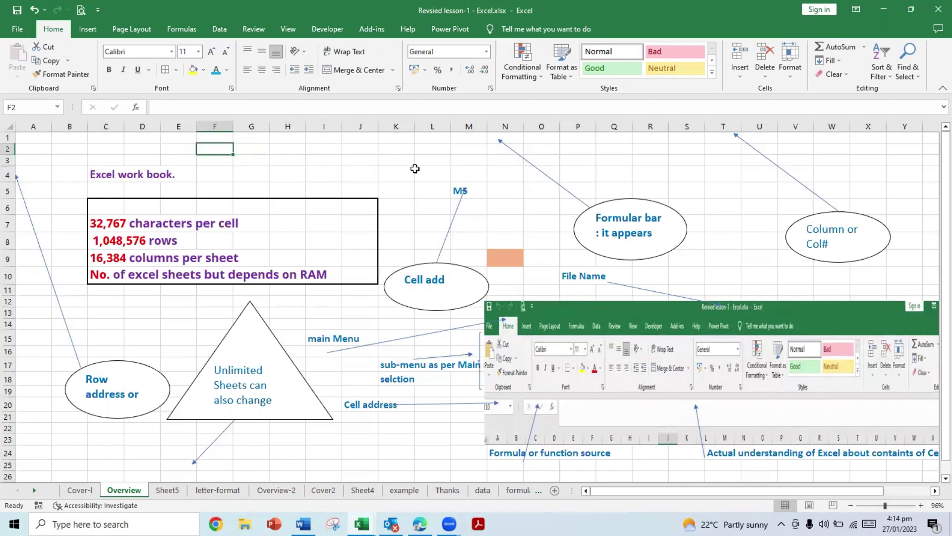
click(301, 169)
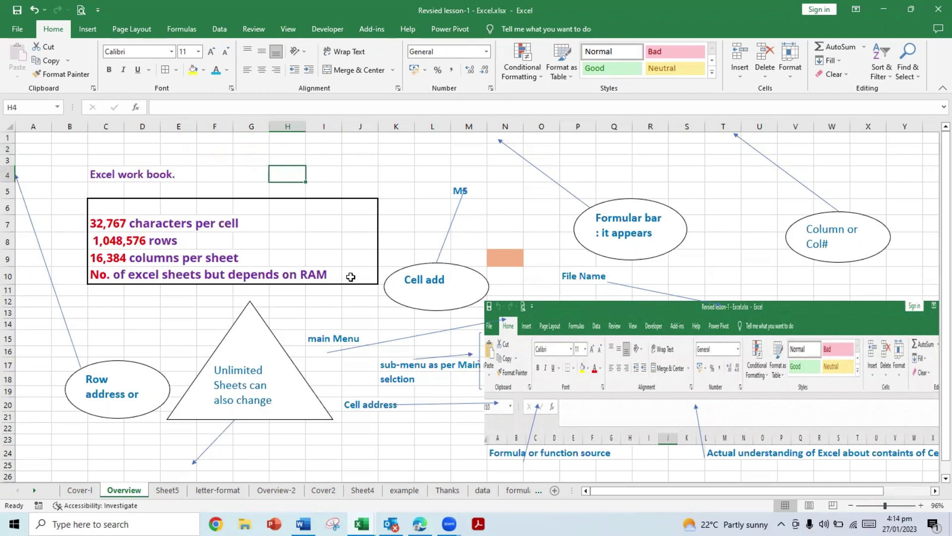
click(145, 342)
click(77, 170)
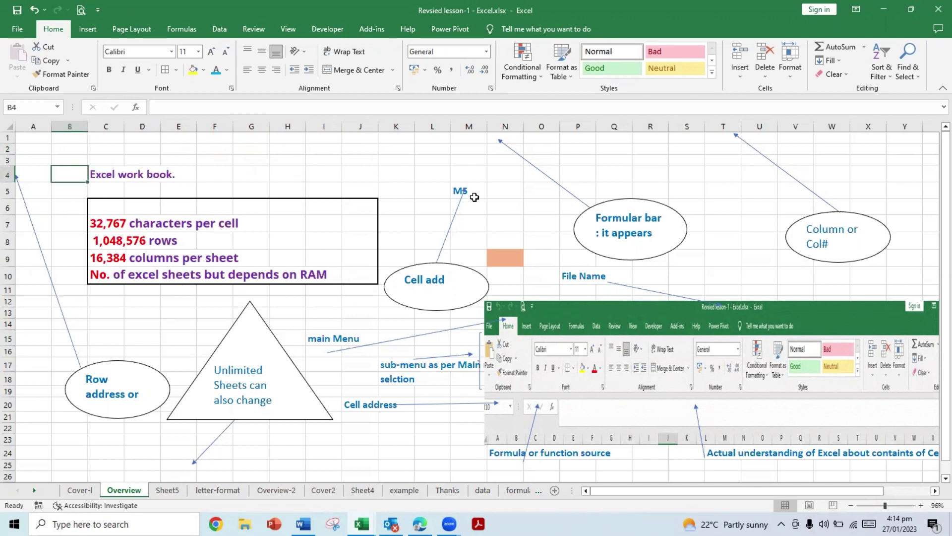
- Select cell M2 and move down column M to cell M5
click(465, 152)
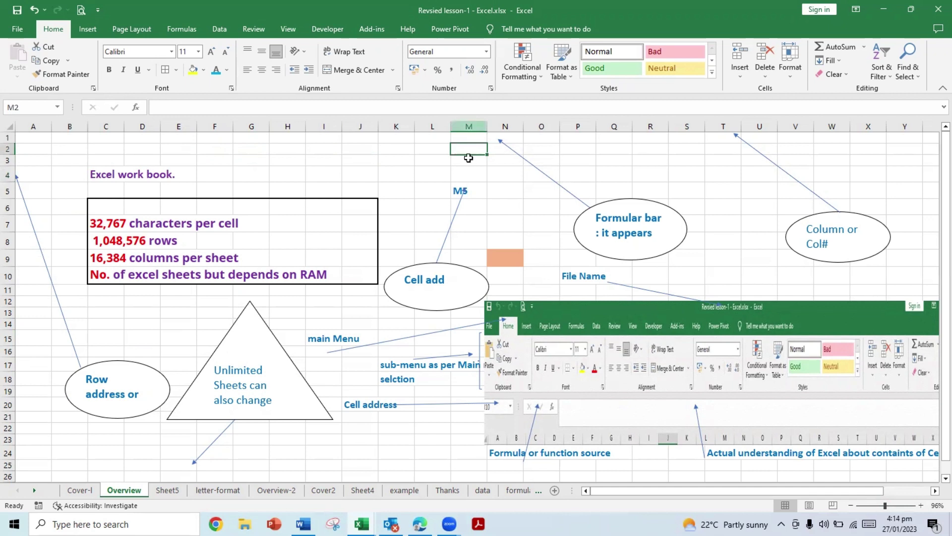
key(Down)
key(Down)
key(Down)
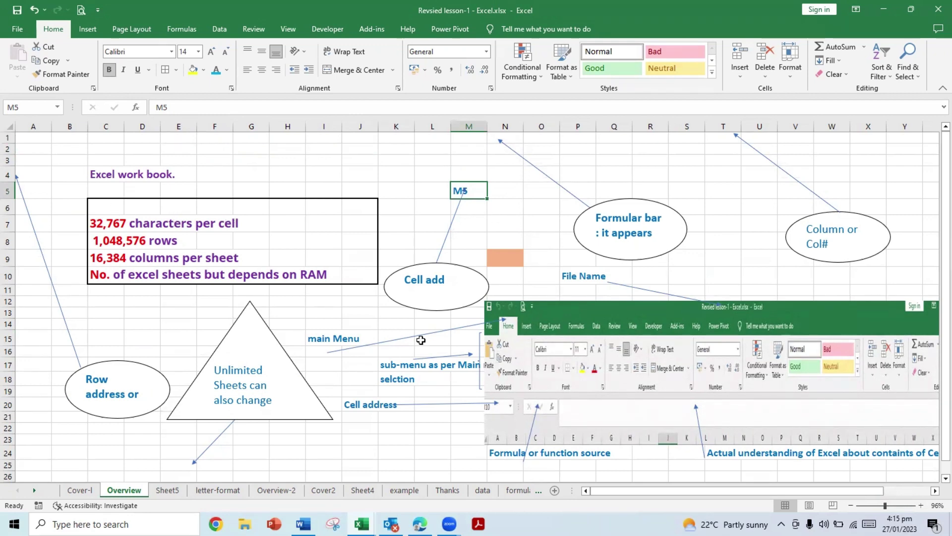
- Zoom the Overview sheet to 112%, and view the Sheet5 and Cover-I worksheets before returning to Overview
scroll(421, 339, up, 2)
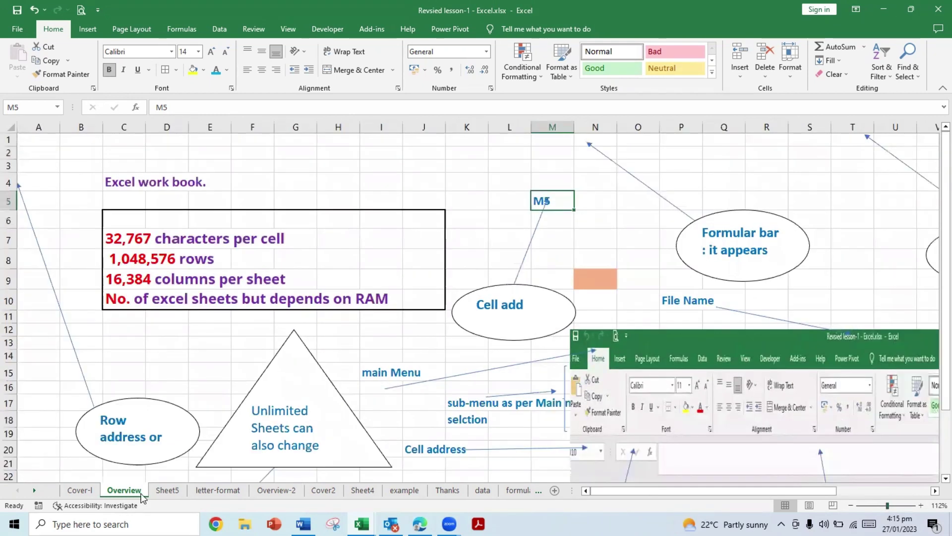
click(160, 491)
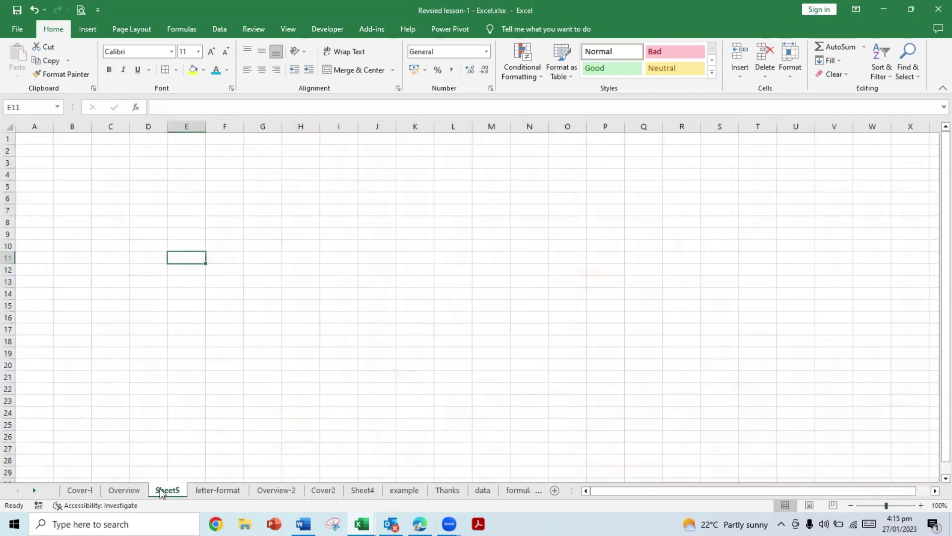
click(124, 491)
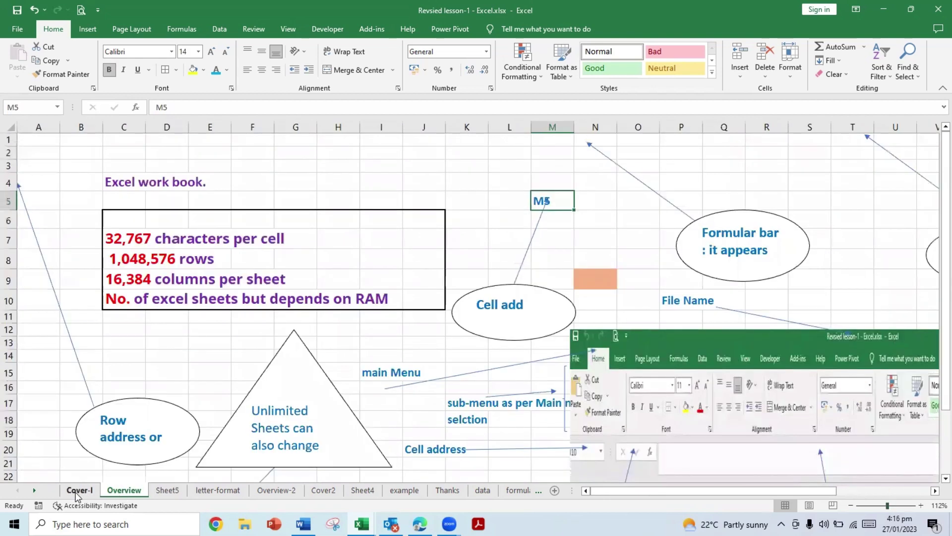
click(78, 493)
click(113, 491)
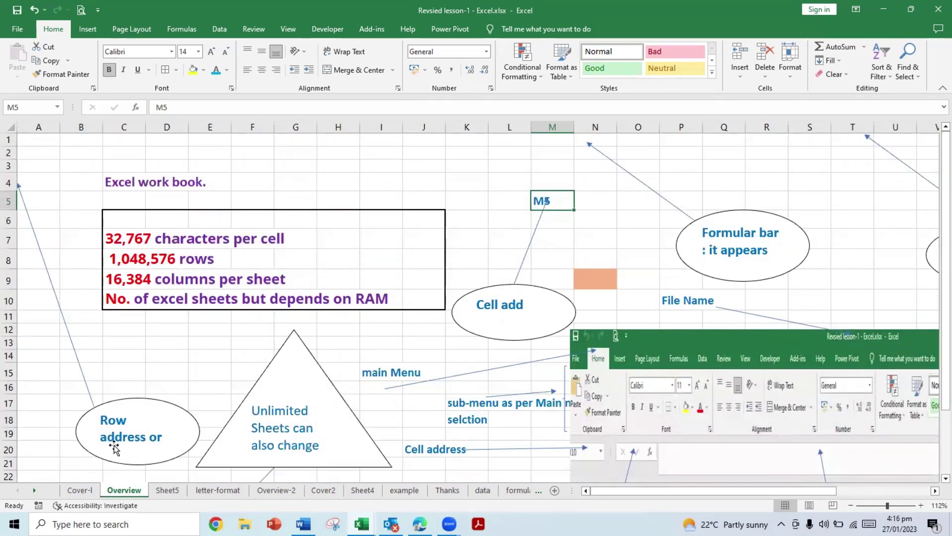
- Select the character-limit and row-limit notes in C7 and C8, and widen column G slightly
click(112, 230)
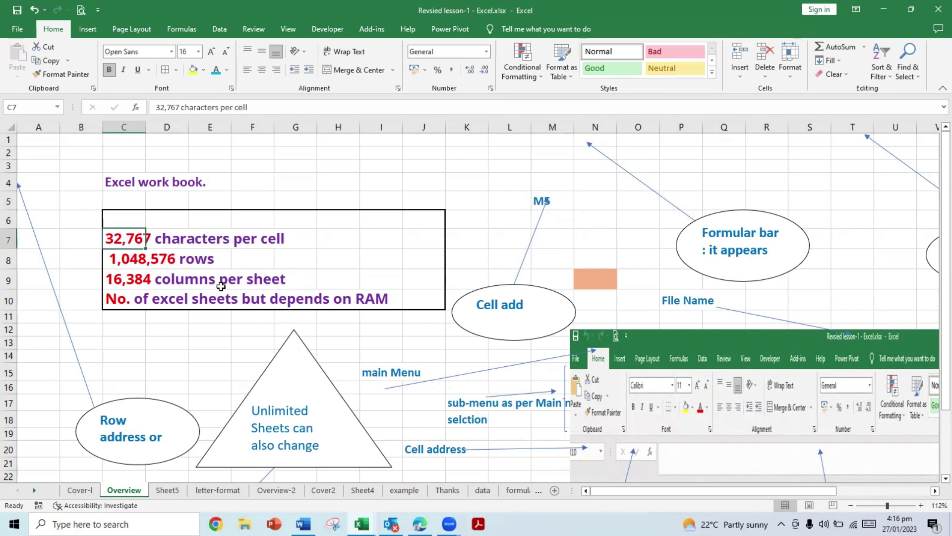
click(121, 259)
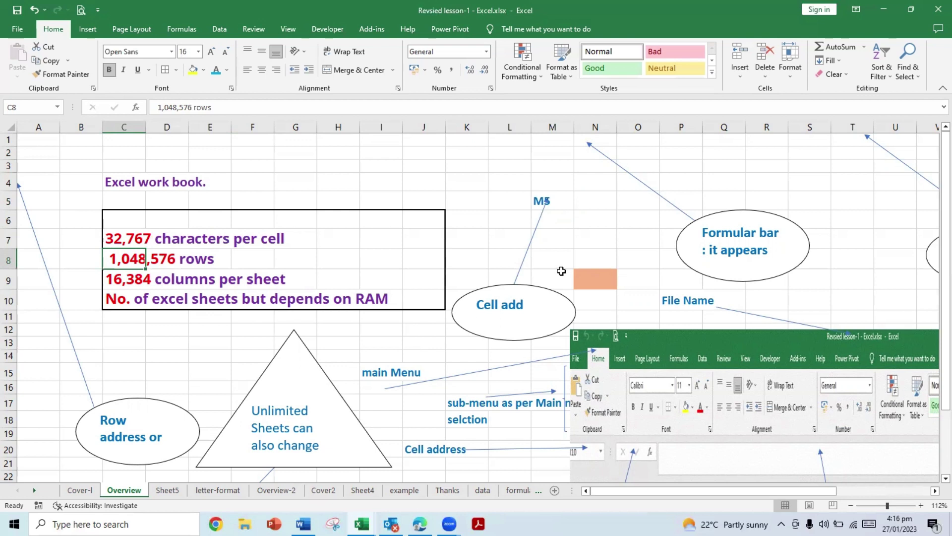
click(284, 171)
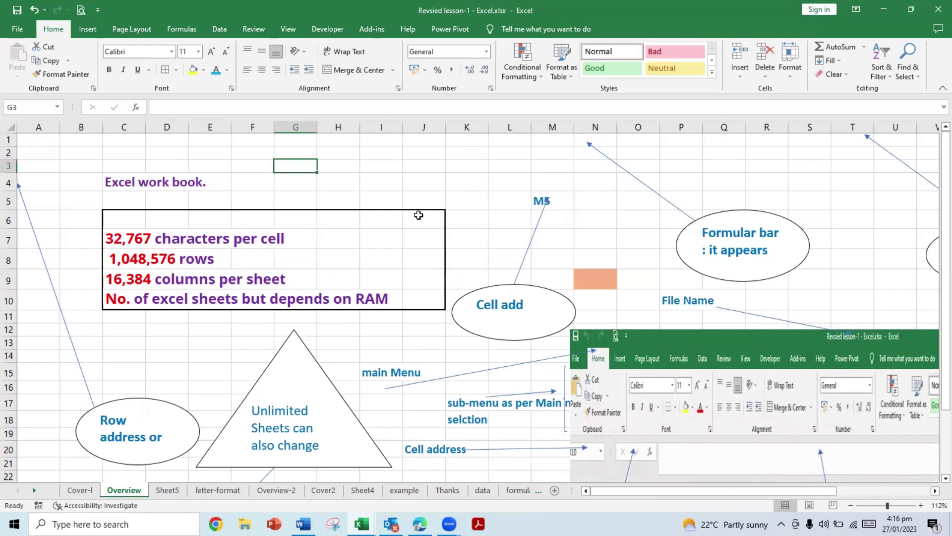
mouse_move(316, 128)
mouse_down()
mouse_move(452, 128)
mouse_move(327, 128)
mouse_up()
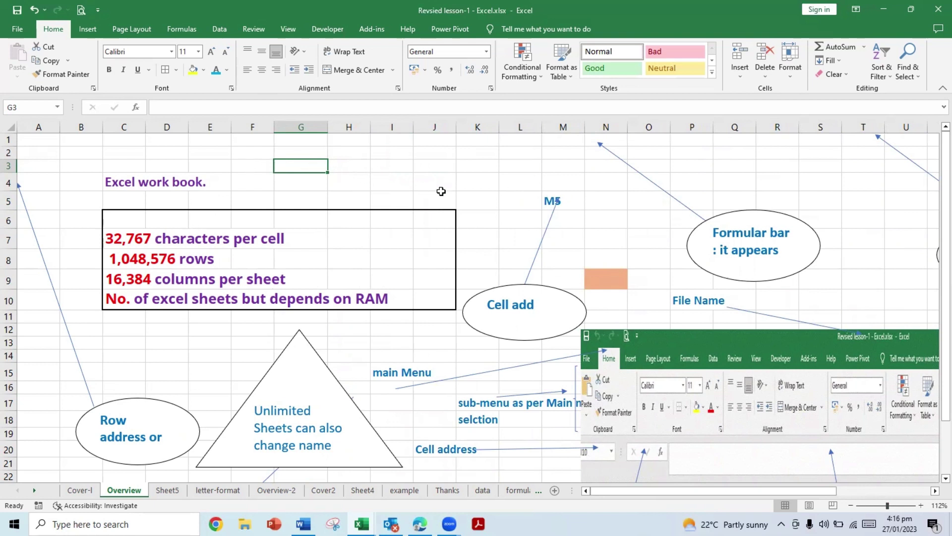
- Move the active cell three columns along row 3 from G3 and back again
key(Right)
key(Right)
key(Right)
key(Left)
key(Left)
key(Left)
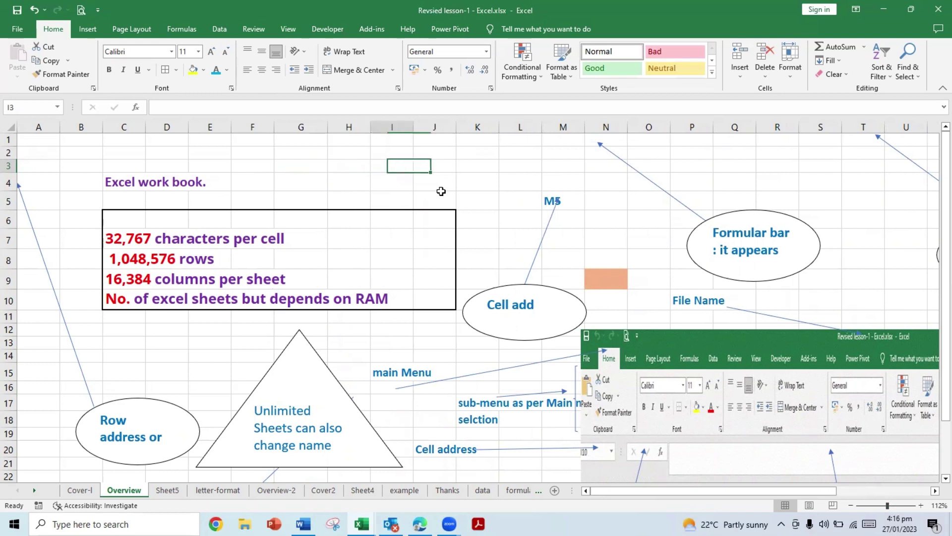
- Enter the text "That tht quck brow fox jums over the lazy dog." in cell G2
key(Up)
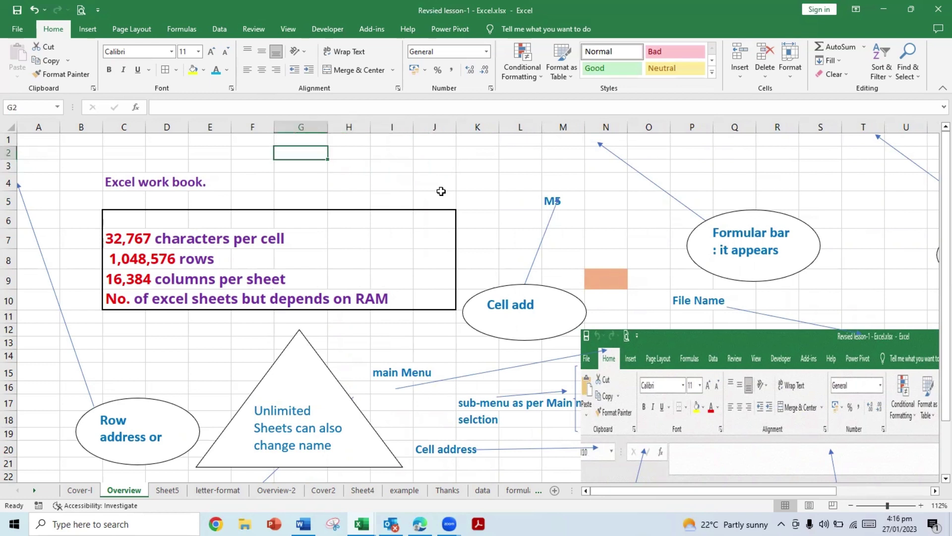
text(That)
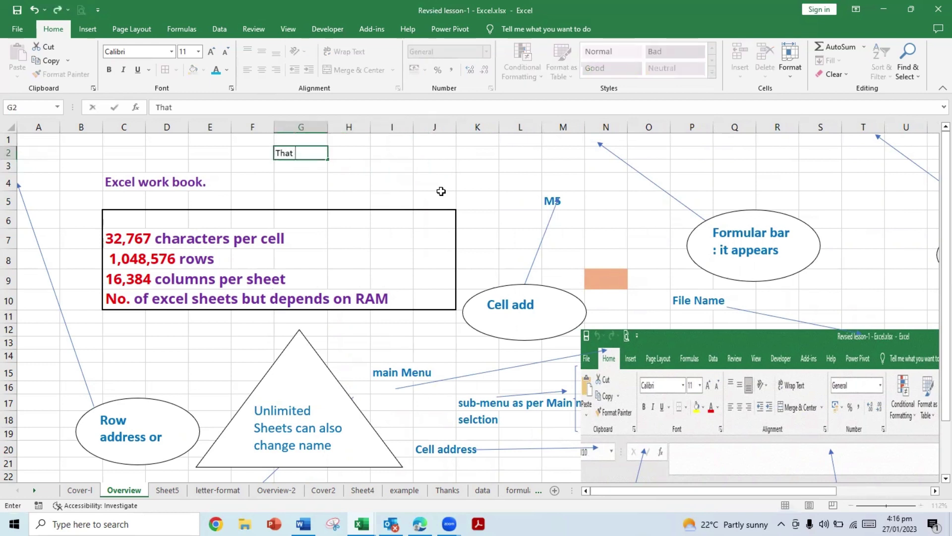
text( tht quck brow fox jum)
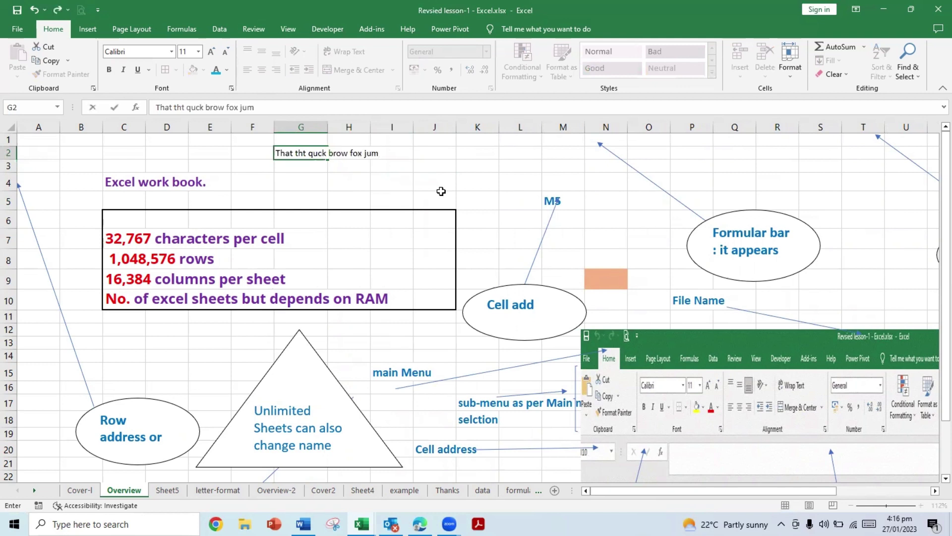
text(s over the lazy dog.)
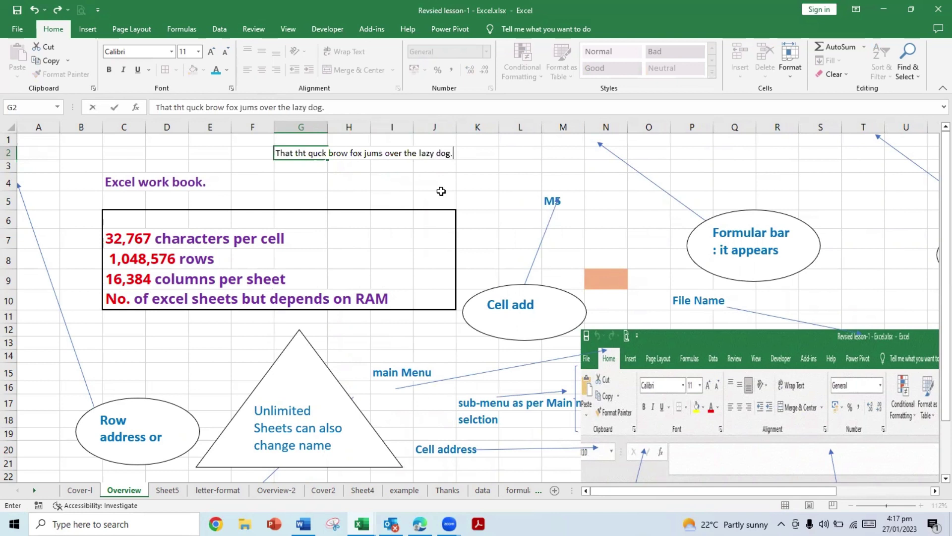
key(Return)
- Check cells G2 and H2 in turn to see which one holds the sentence
key(Up)
key(Right)
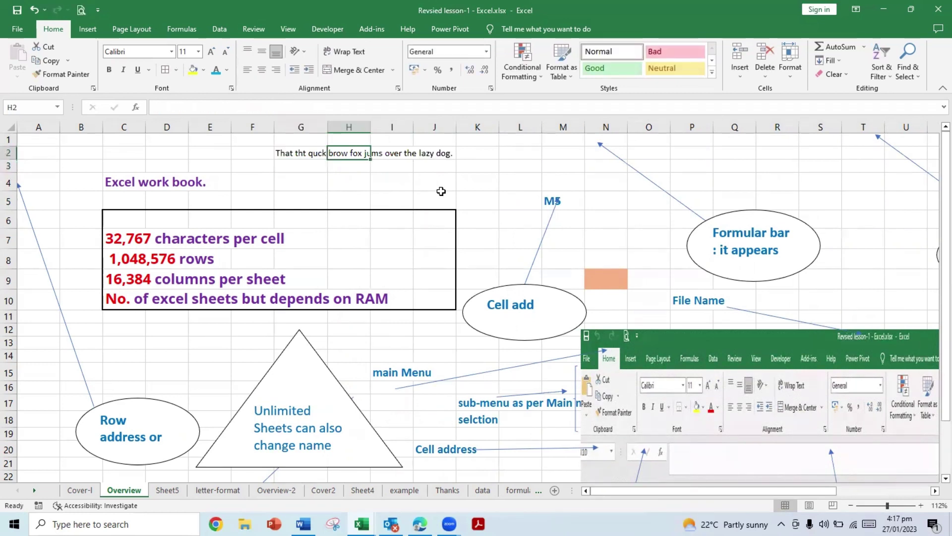
key(Left)
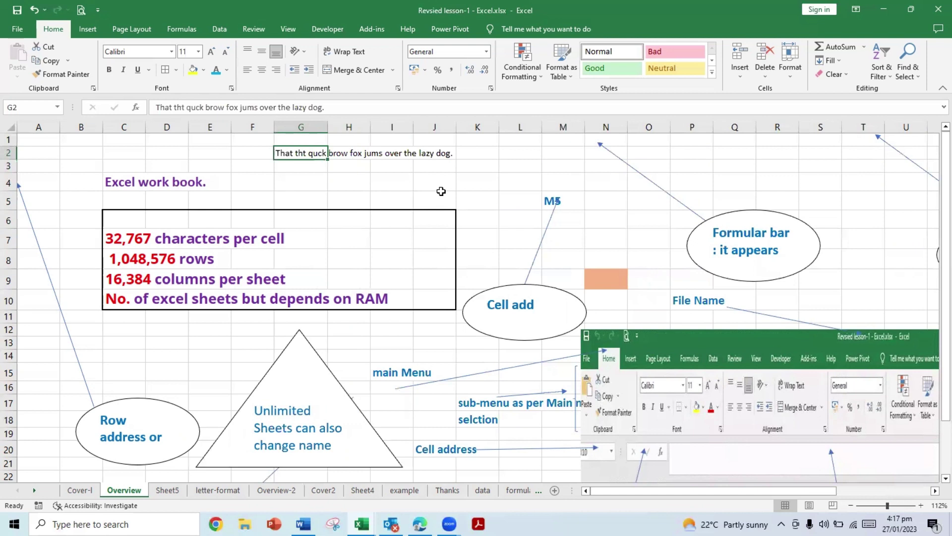
- Enter 1 in cell H2, next to the long sentence, and reselect the cell
key(Right)
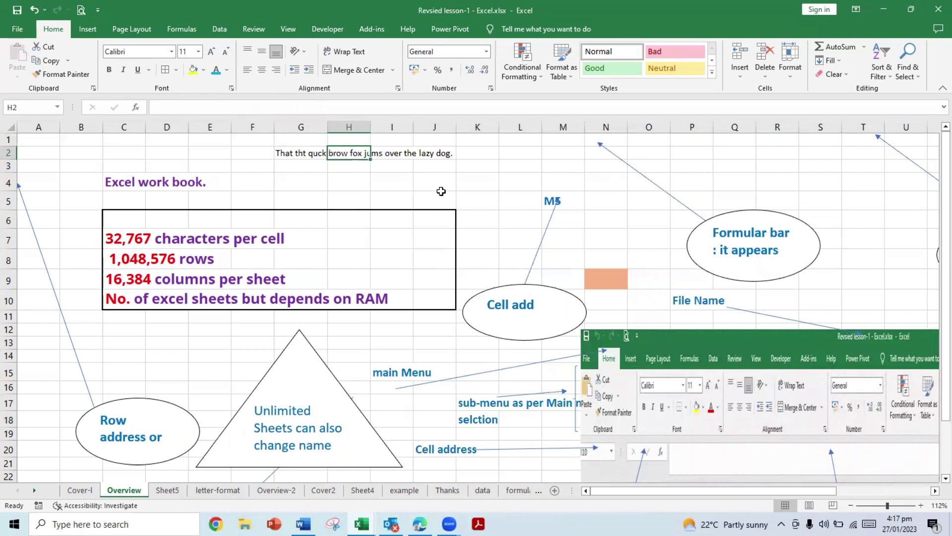
text(1)
key(Return)
key(Up)
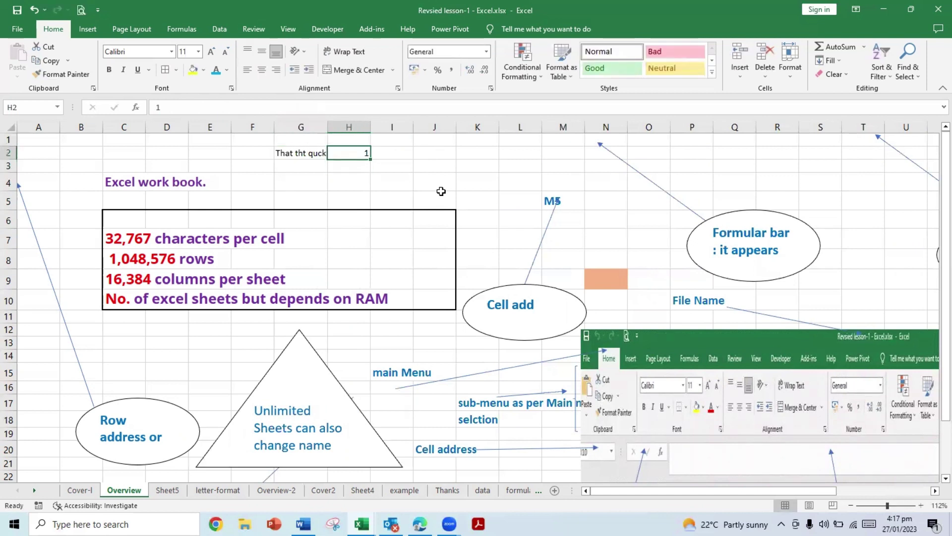
- Select cell G2 and highlight its full sentence for inspection without editing it
key(Down)
key(Down)
key(Up)
key(Left)
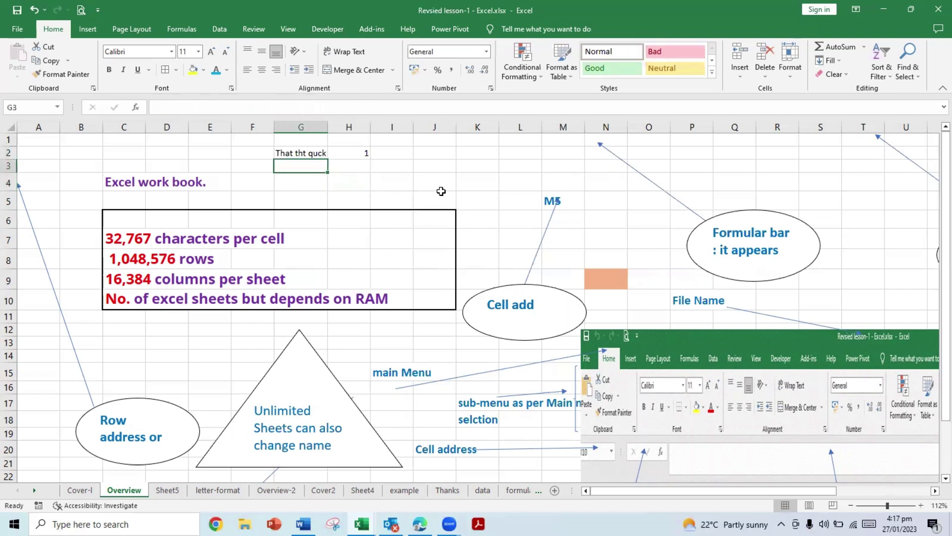
key(Up)
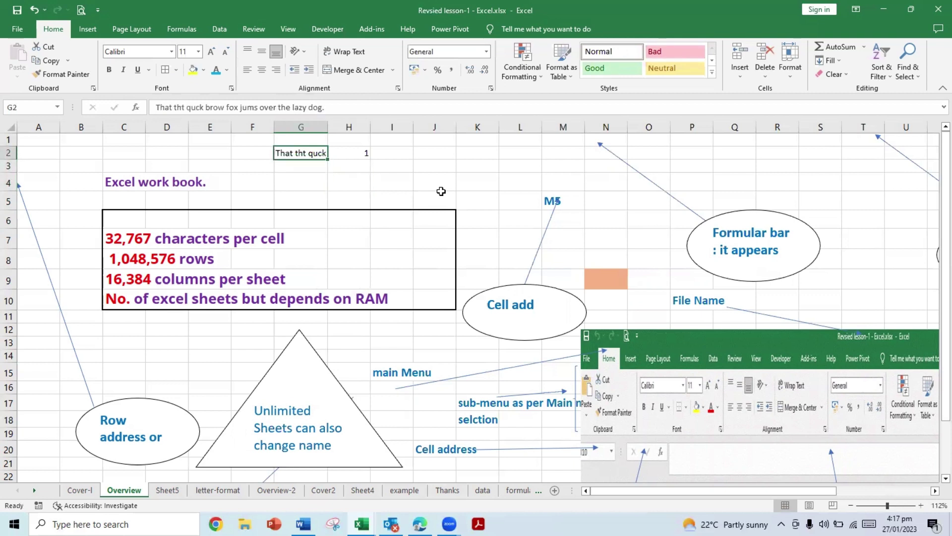
drag(326, 107, 154, 106)
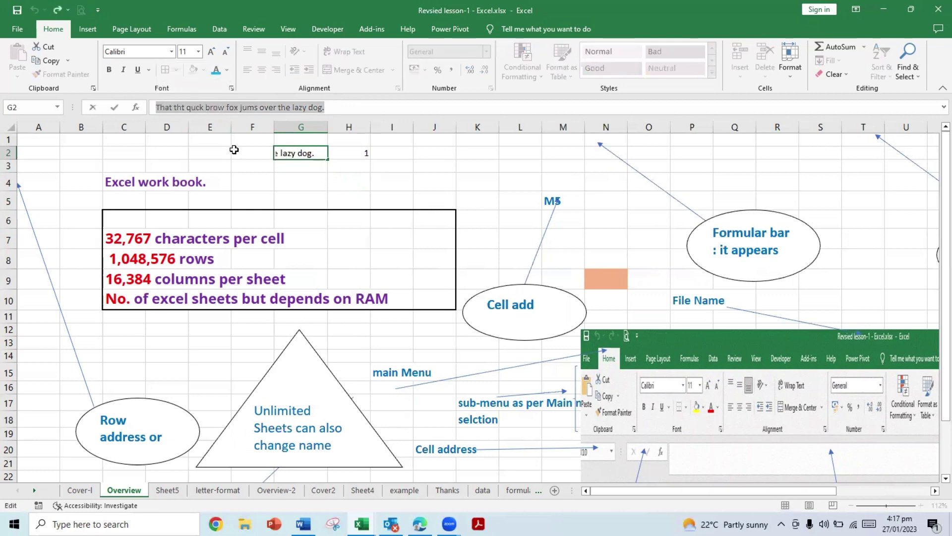
key(Escape)
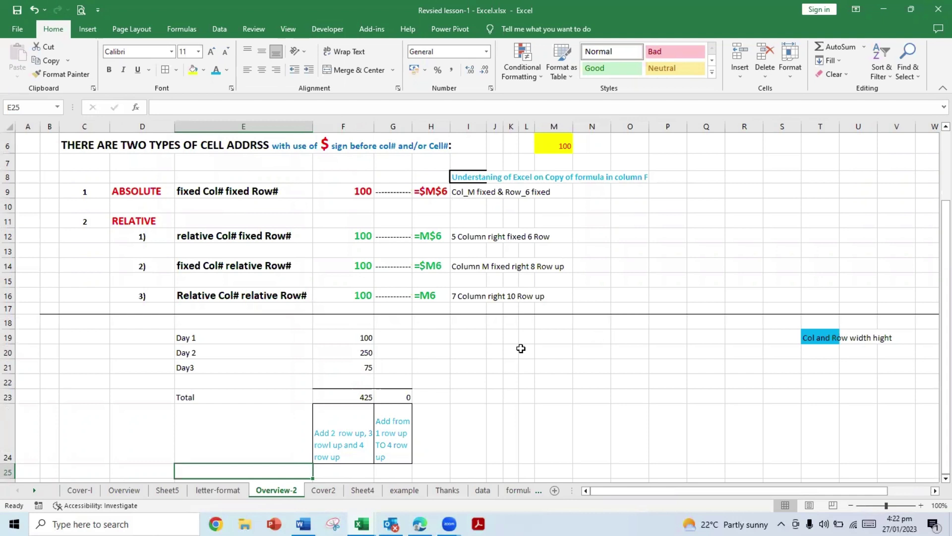
- Zoom the Overview-2 sheet to 202%, down to 89% and back to 100%, showing its first rows
click(898, 508)
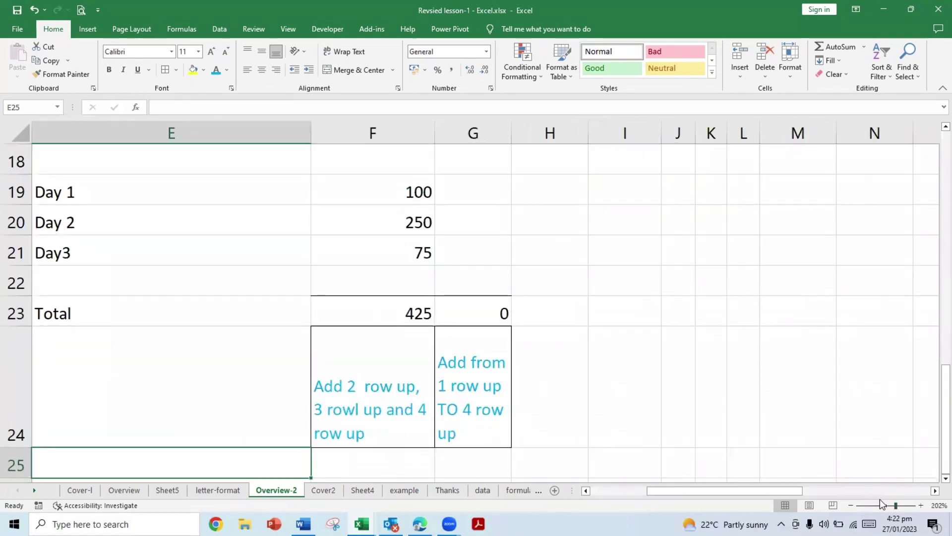
click(884, 507)
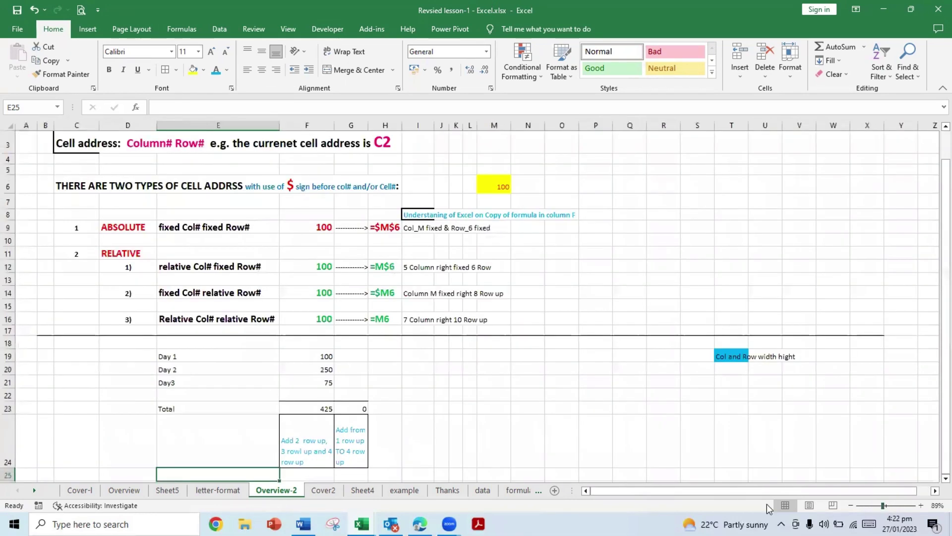
click(921, 505)
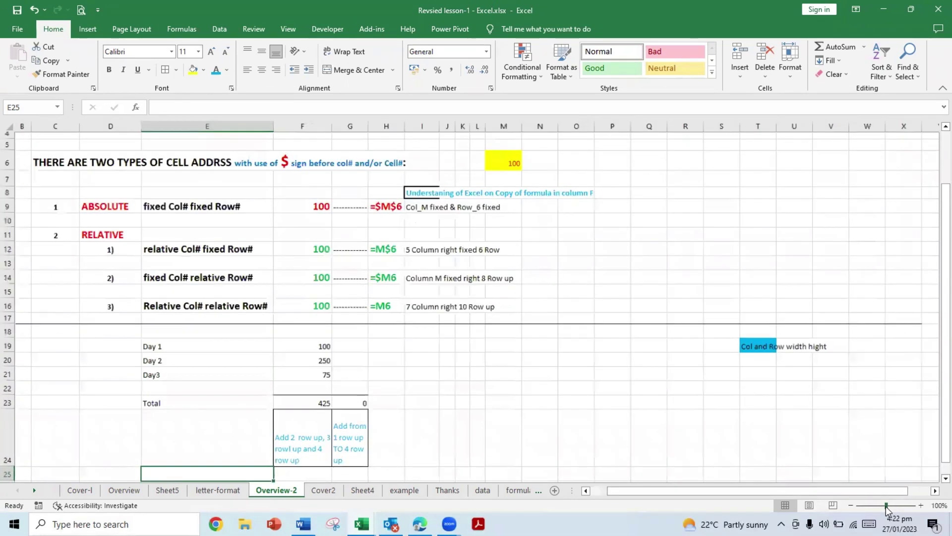
click(921, 505)
scroll(506, 290, up, 2)
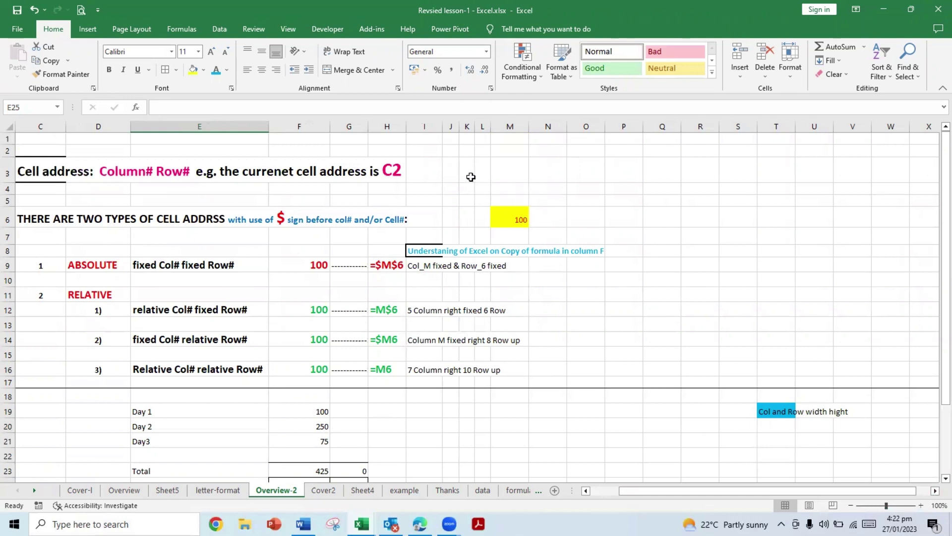
- Move the active cell from I3 through row 1 to the cell-address heading in C3
click(422, 168)
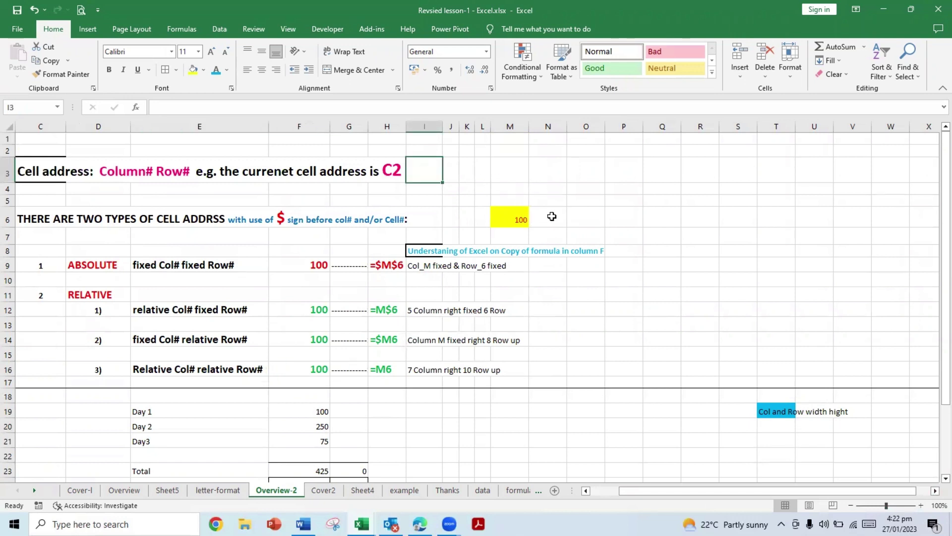
key(Up)
key(Up)
key(Left)
key(Left)
key(Left)
key(Left)
key(Left)
key(Left)
key(Left)
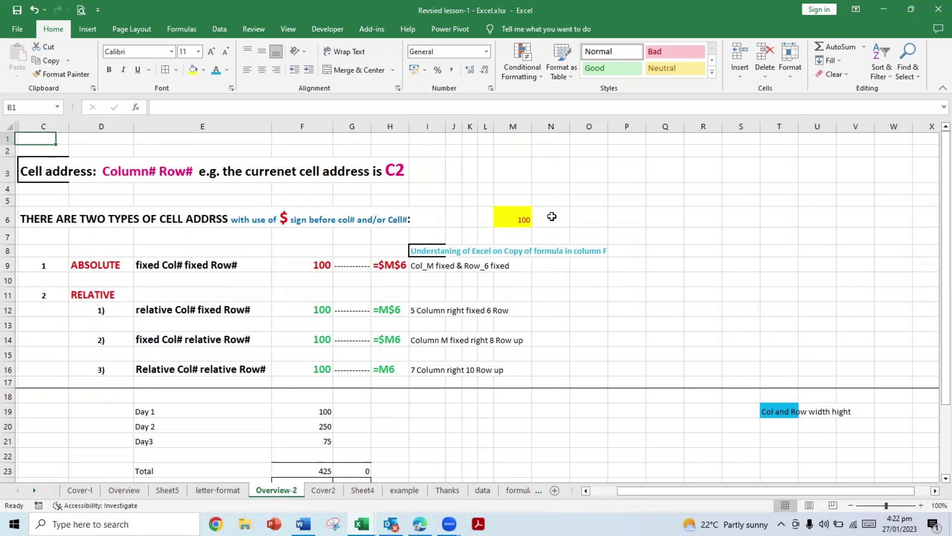
key(Right)
key(Down)
key(Down)
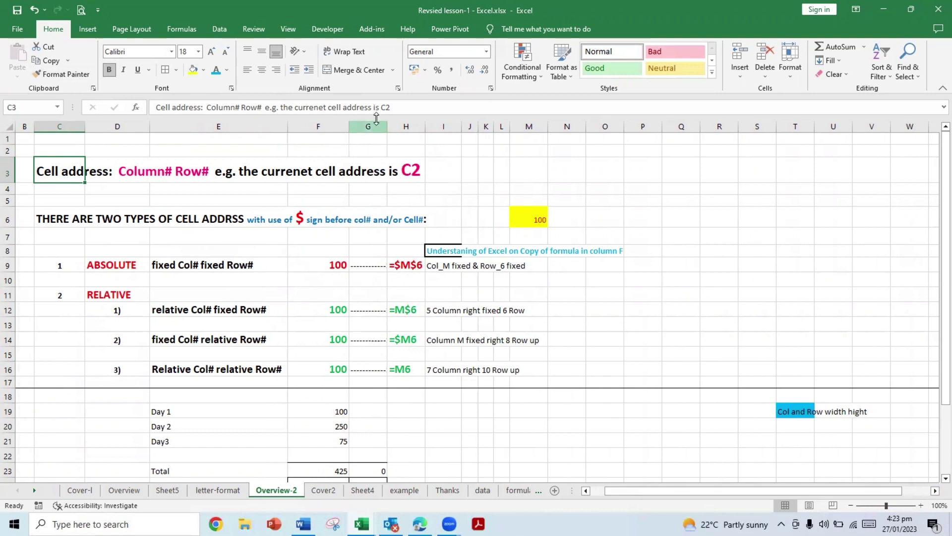
- Highlight the full heading text stored in C3, check neighbouring cell D3, and reselect C3
drag(394, 108, 157, 108)
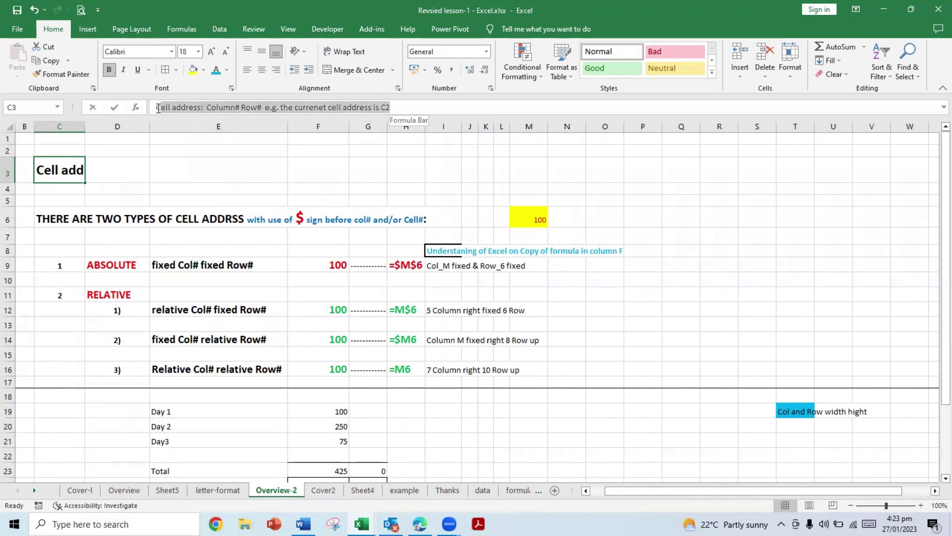
click(159, 168)
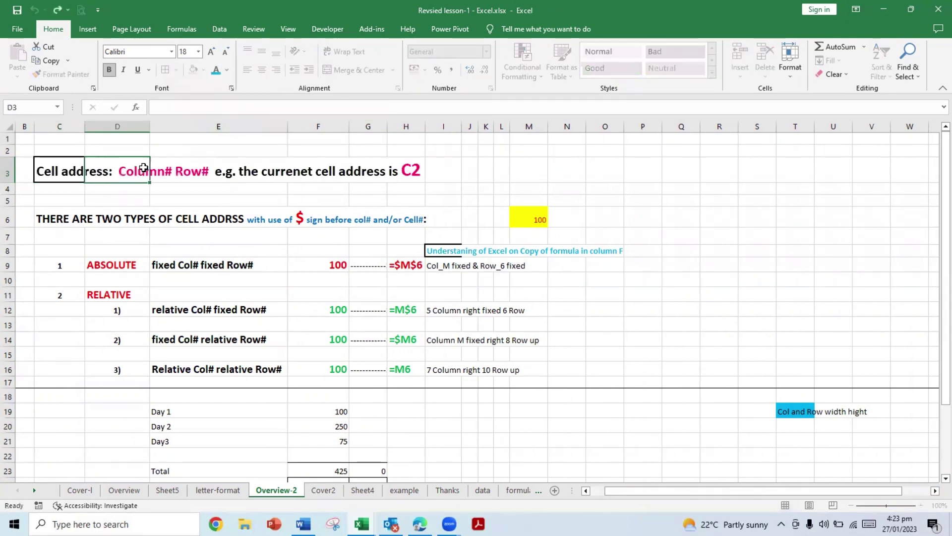
click(53, 172)
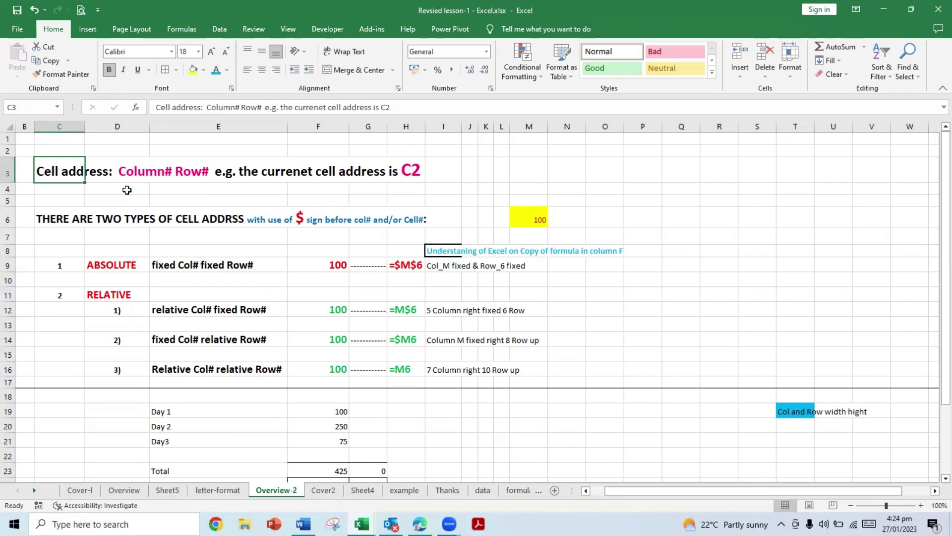
- Delete the empty row 2 above the cell-address heading and select cell C2
click(62, 151)
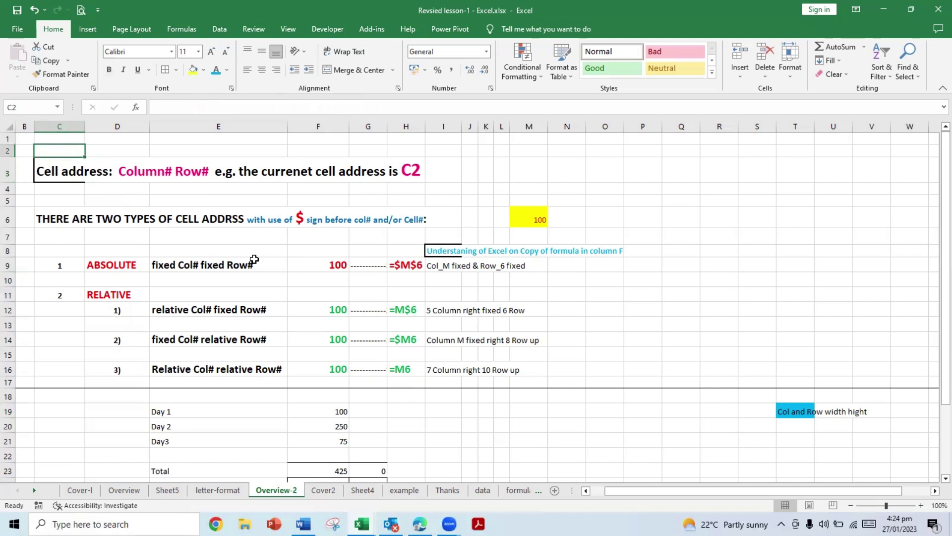
click(7, 150)
right_click(8, 151)
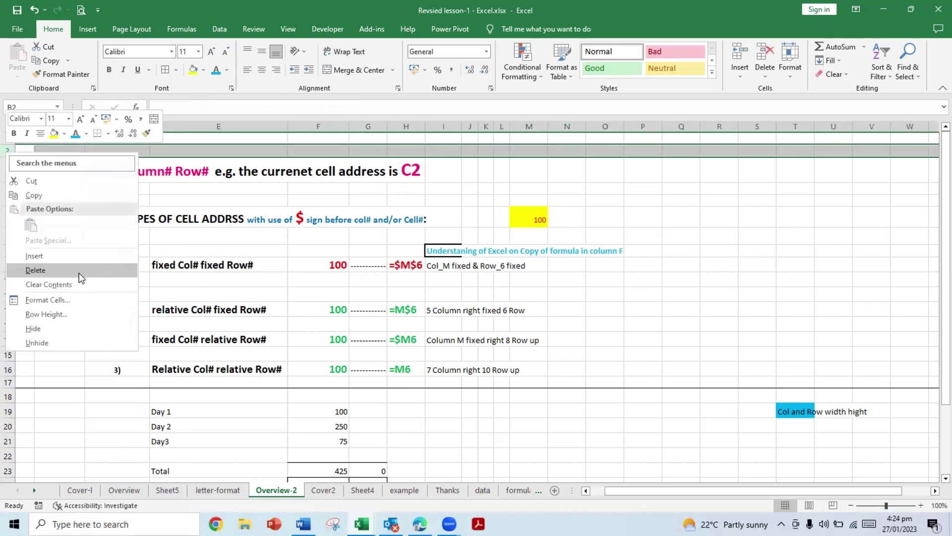
key(Escape)
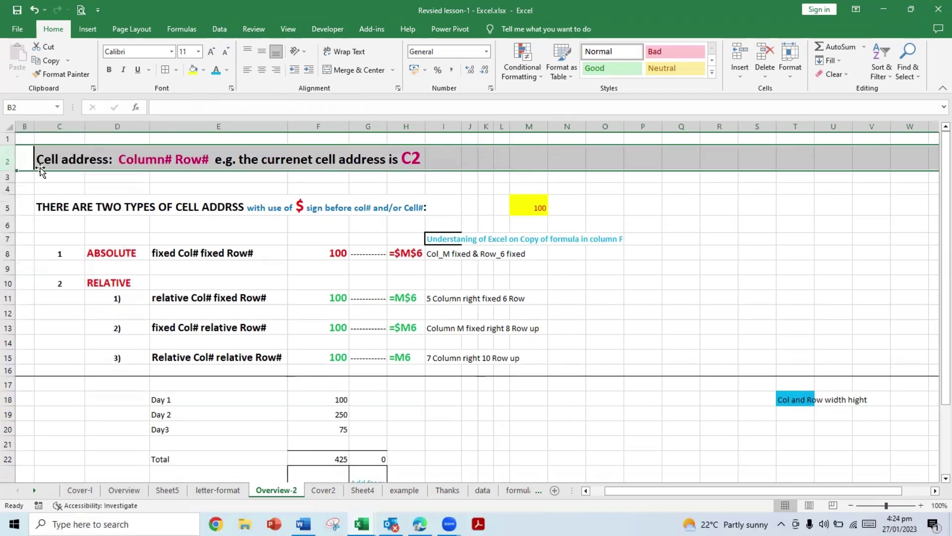
click(40, 168)
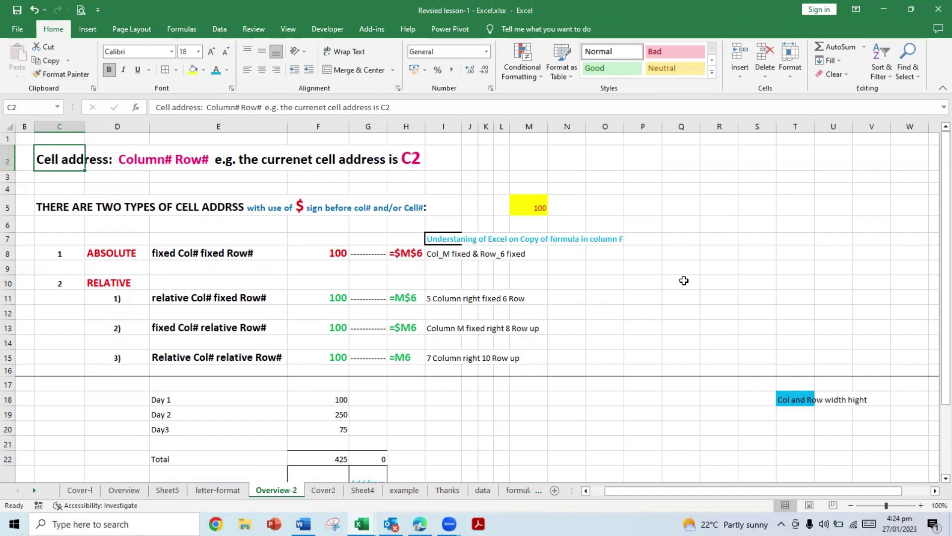
- Inspect the contents of yellow cell M5, the heading in C5 and the Day 1 amount in F18
click(525, 203)
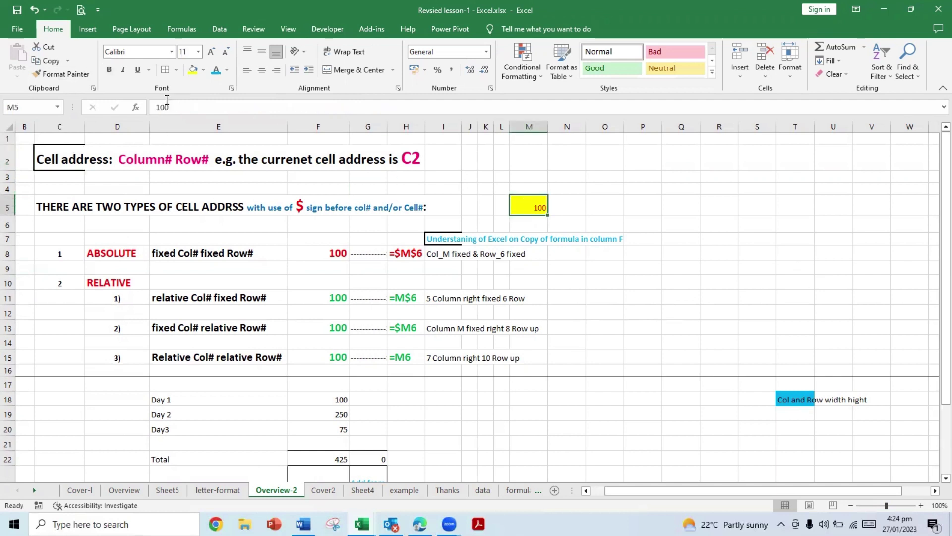
click(672, 224)
click(534, 207)
click(48, 207)
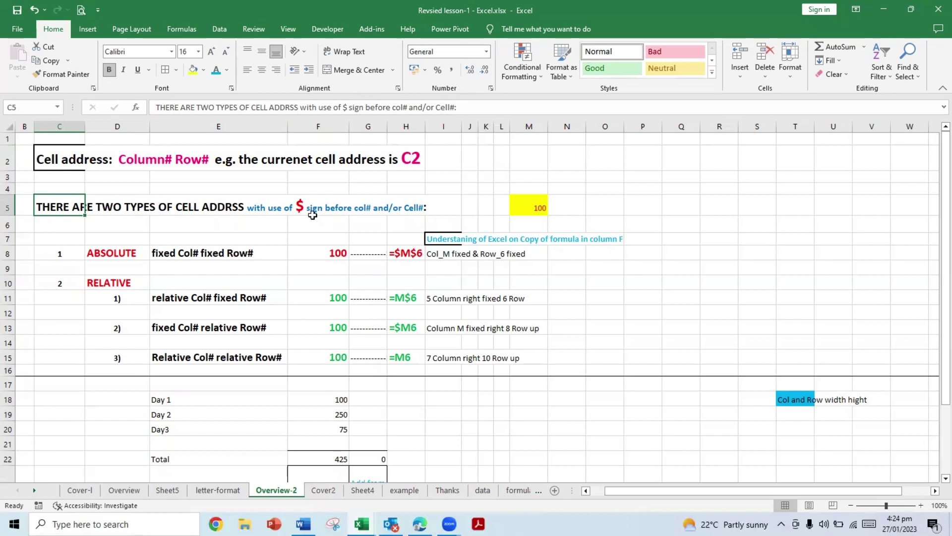
click(535, 207)
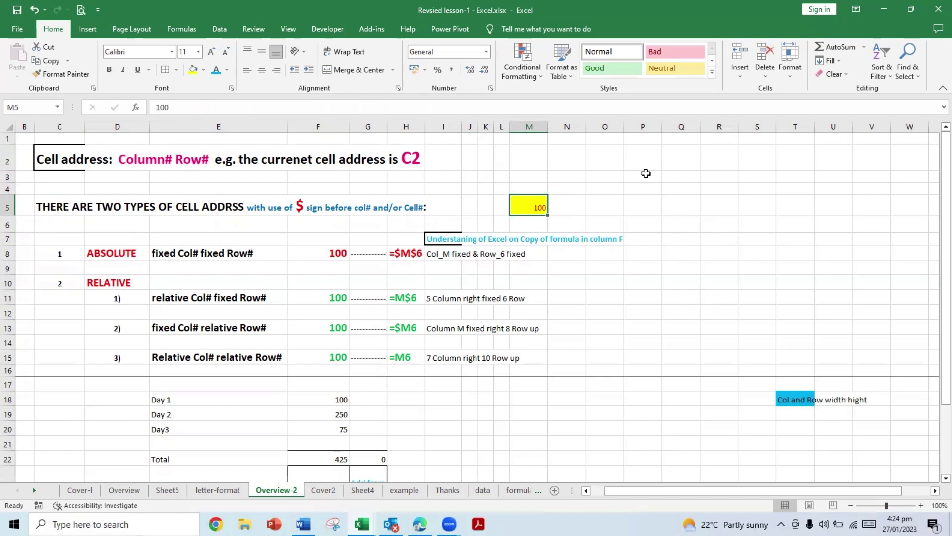
click(316, 404)
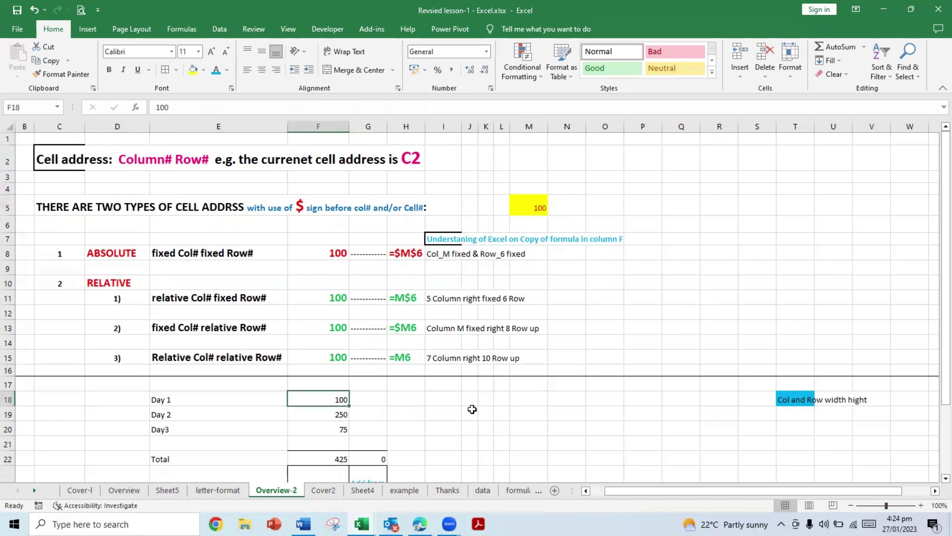
- Step through the Day 1 to Day 3 labels in column E and return to the Day 1 amount in F18
key(Left)
key(Left)
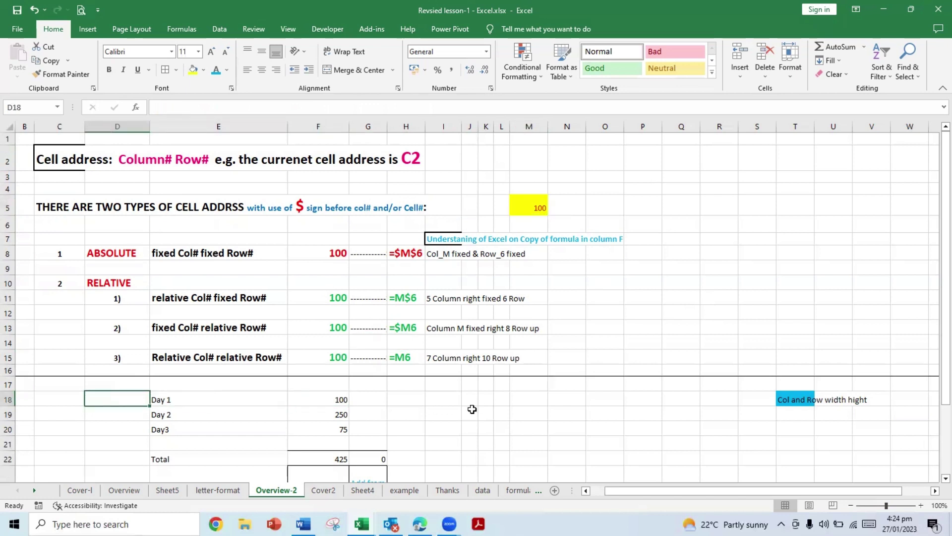
key(Right)
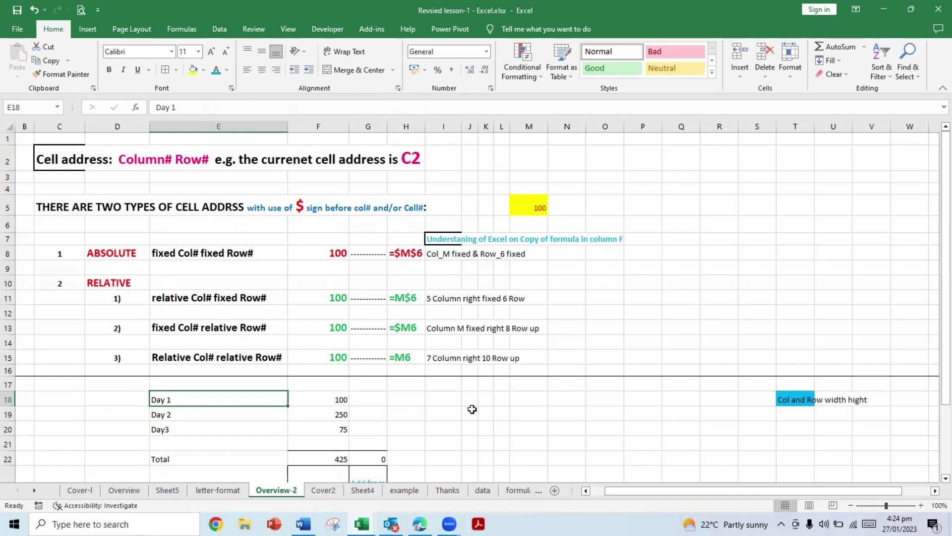
key(Down)
key(Down)
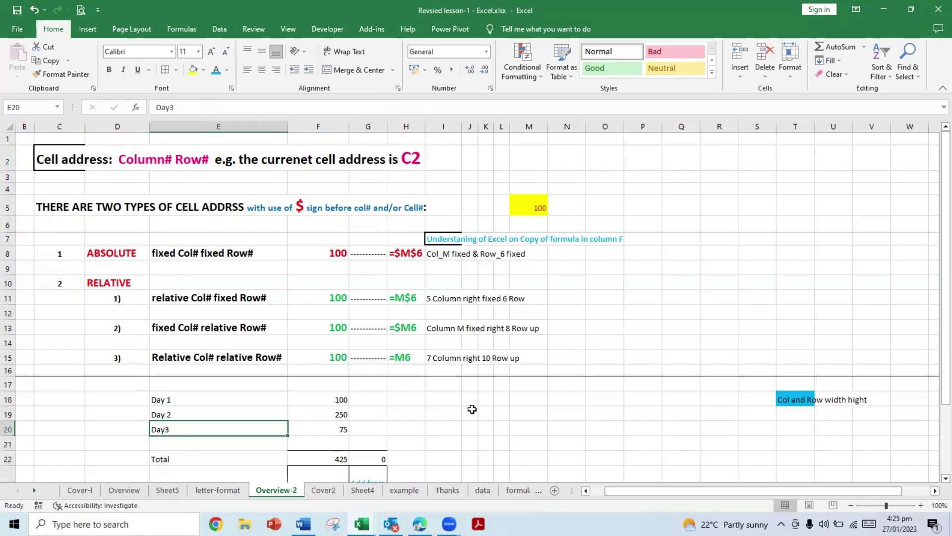
key(Up)
key(Up)
key(Down)
key(Down)
key(Down)
key(Up)
key(Up)
key(Up)
key(Right)
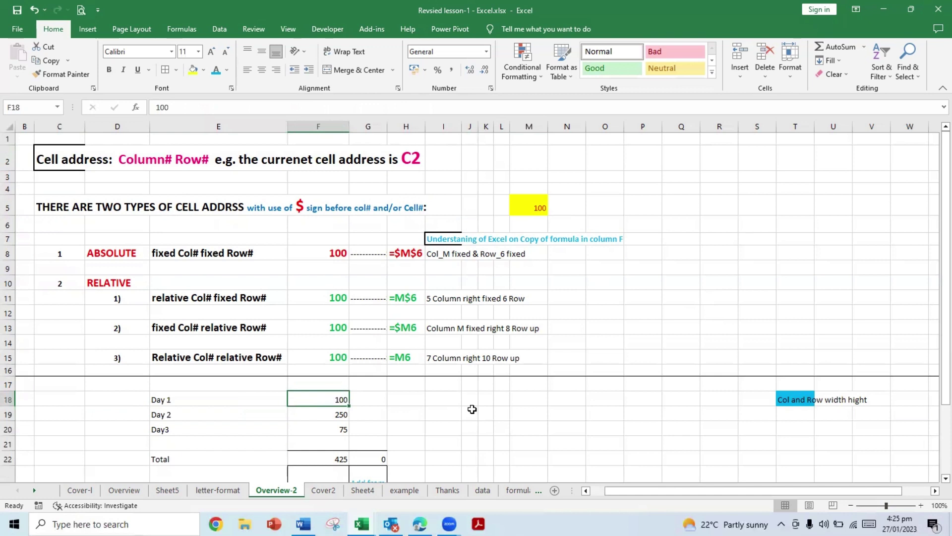
- Inspect the Total formula in F22 and the column F cells it references, keeping the formula as it is
key(Down)
key(Down)
key(Down)
key(Down)
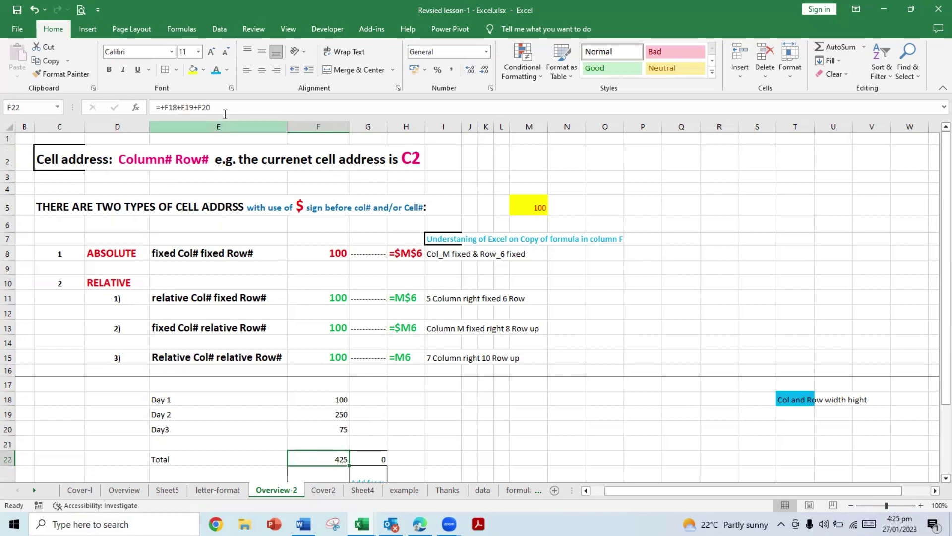
key(F2)
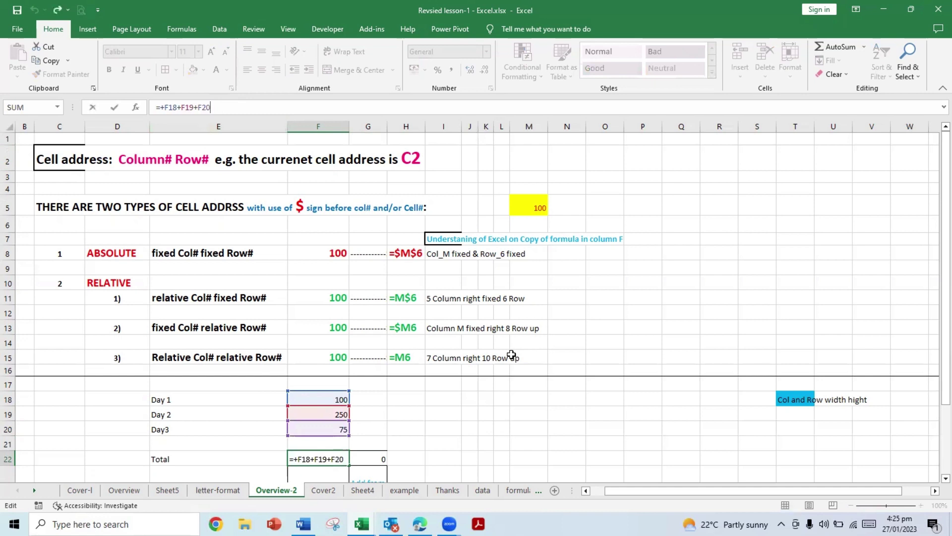
key(ctrl+Return)
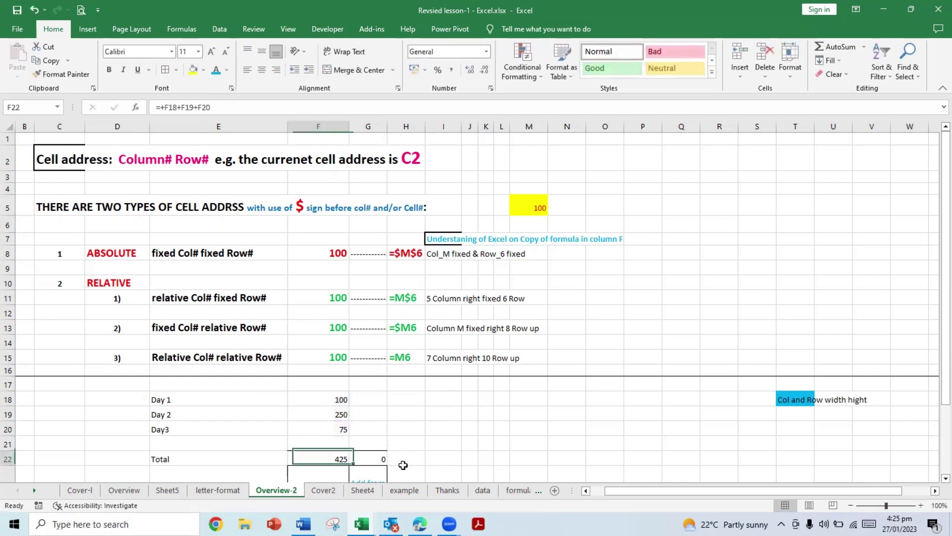
key(F2)
key(Escape)
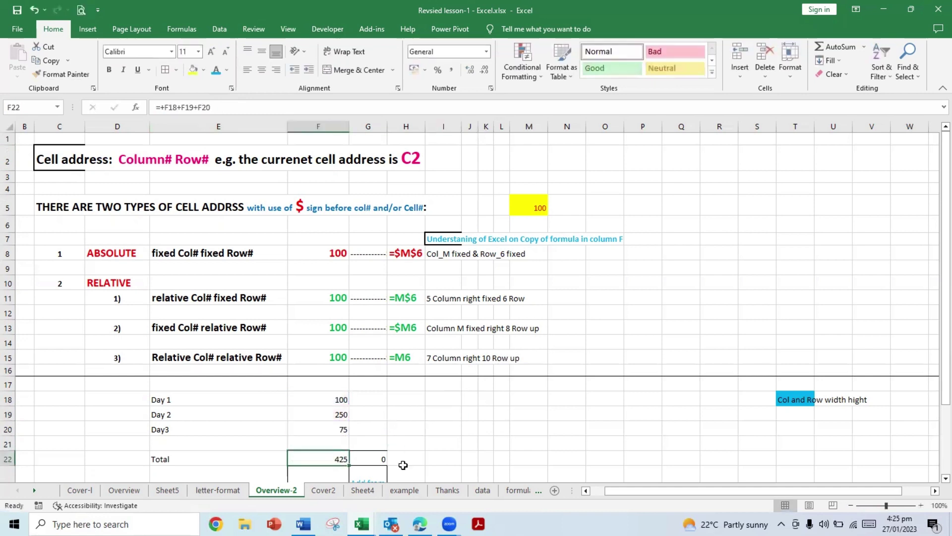
key(F2)
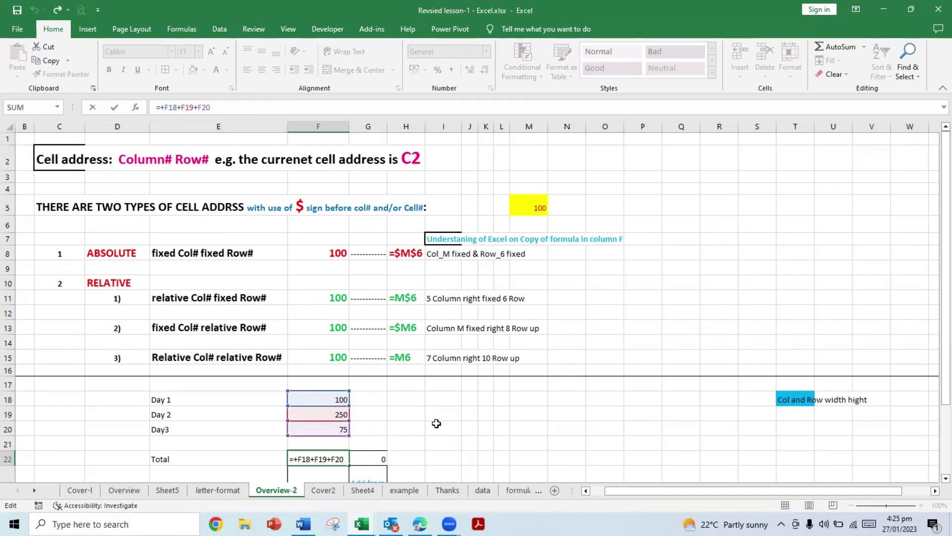
key(Return)
click(330, 459)
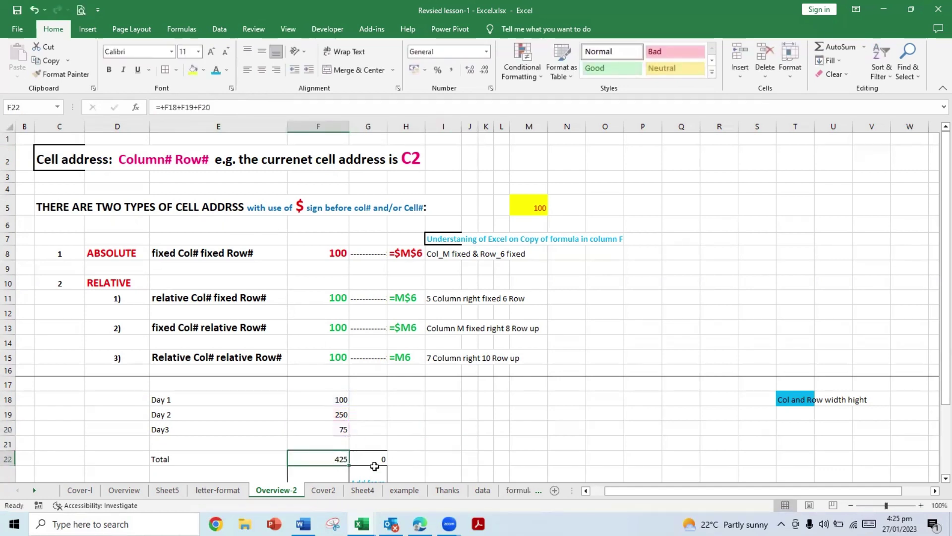
- Set the Day 2 amount in F19 to 300 and the Day 3 amount in F20 to 200
key(Up)
key(Up)
key(Up)
text(300)
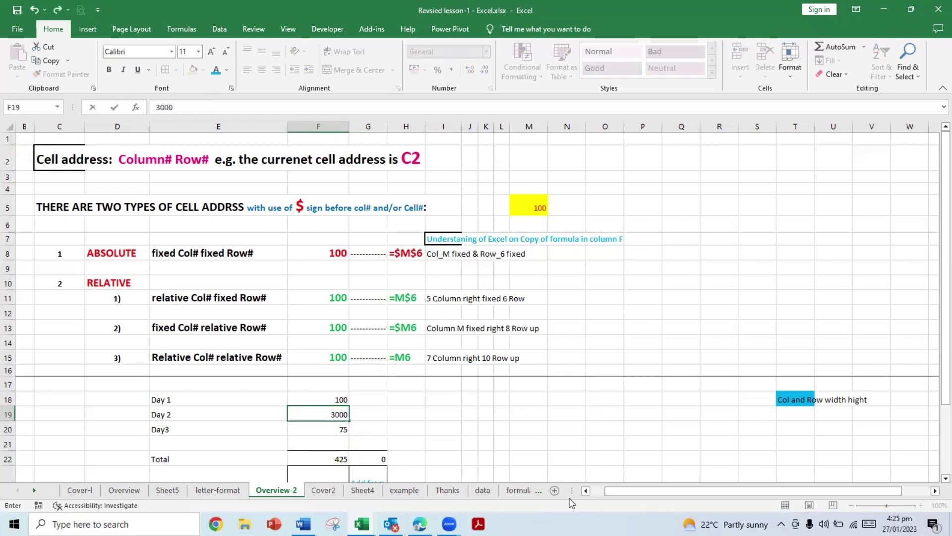
key(BackSpace)
key(Return)
text(200)
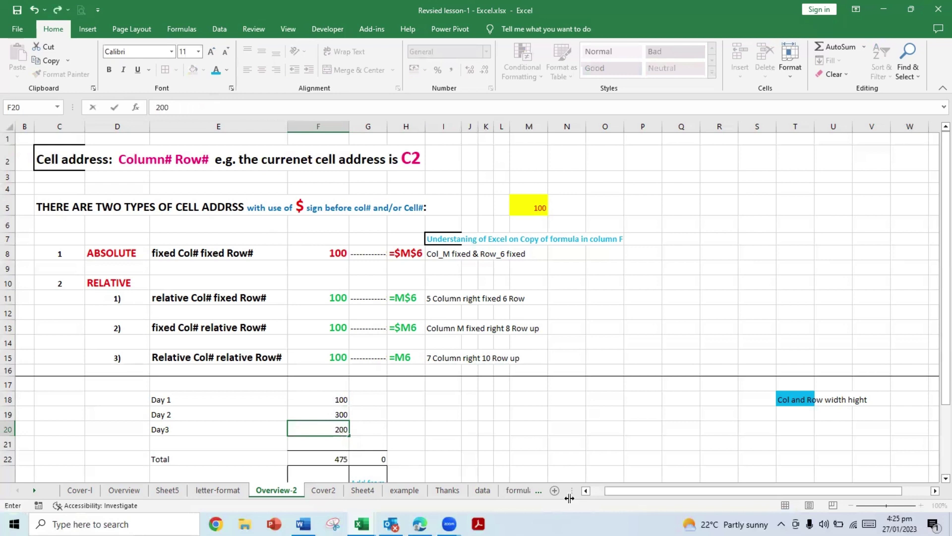
key(Return)
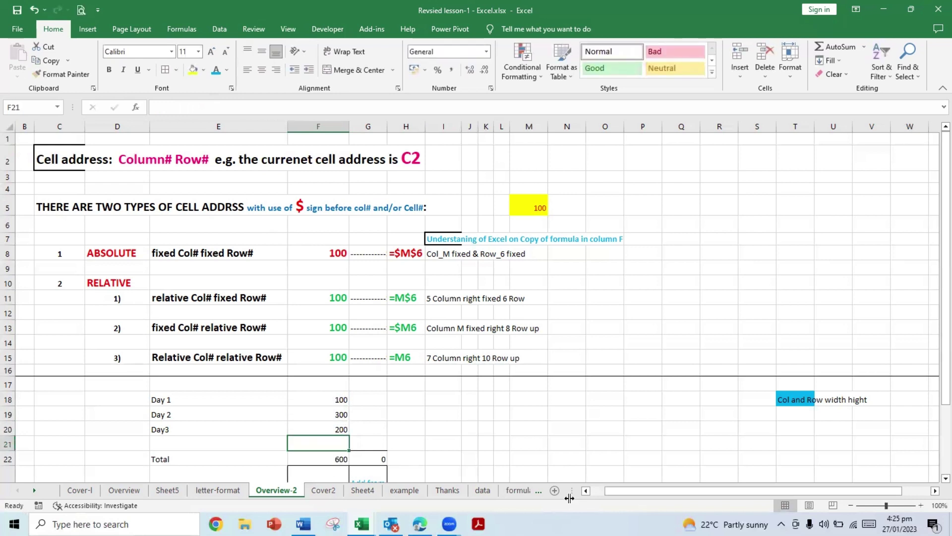
- Compare the note in F23 with the Total in F22 by moving through the cells above it up to F18 and back
key(Down)
key(Down)
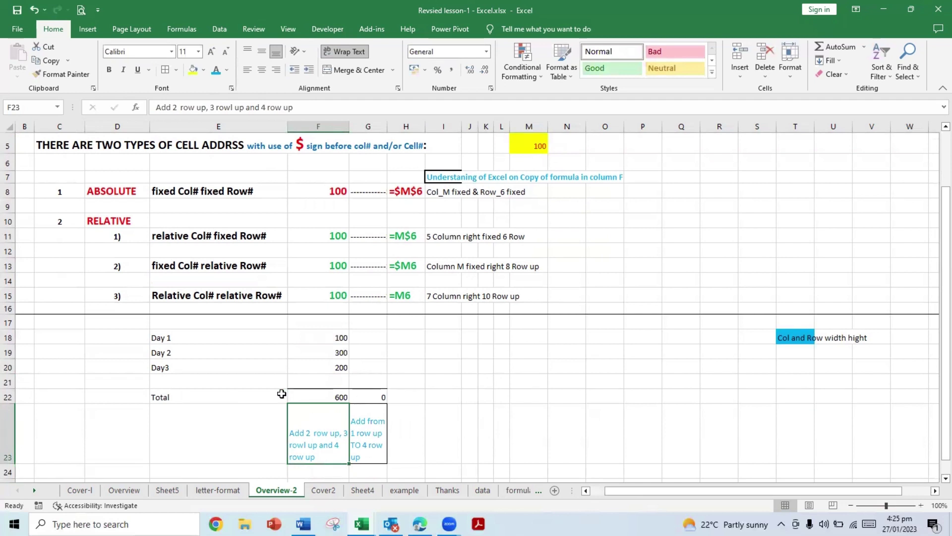
click(322, 396)
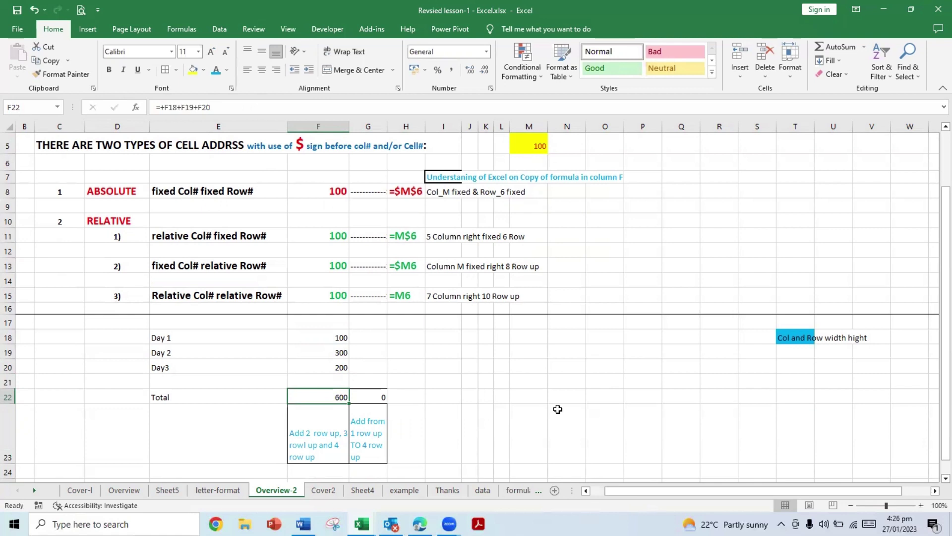
key(Down)
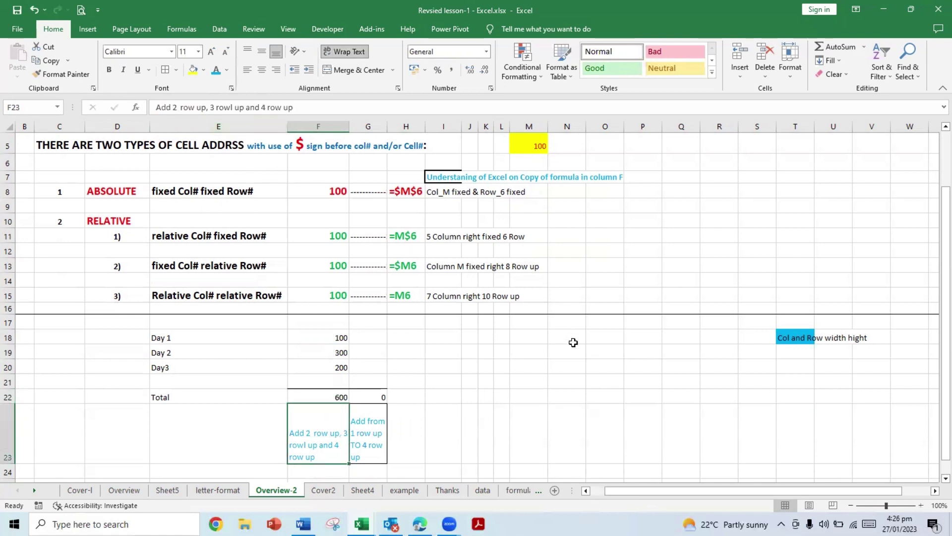
key(Up)
key(Up)
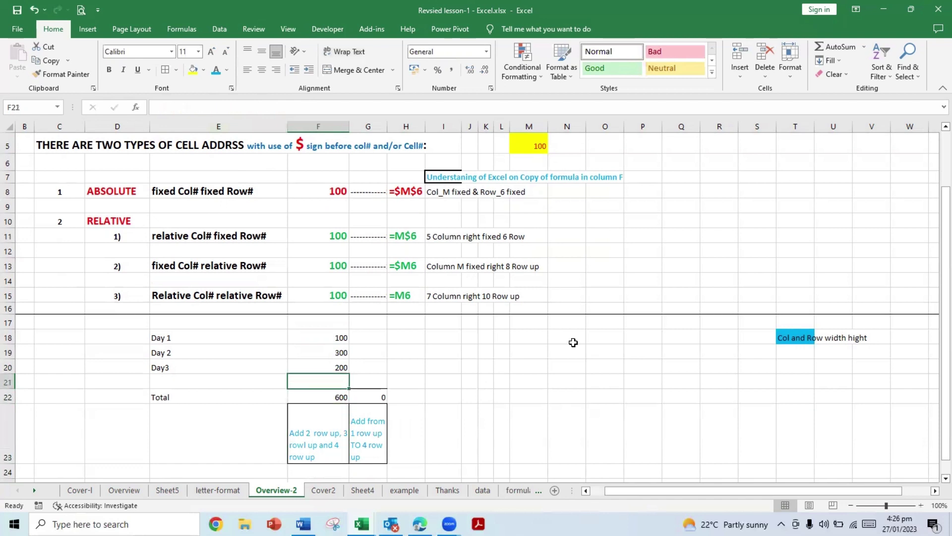
key(Down)
key(Up)
key(Up)
key(Up)
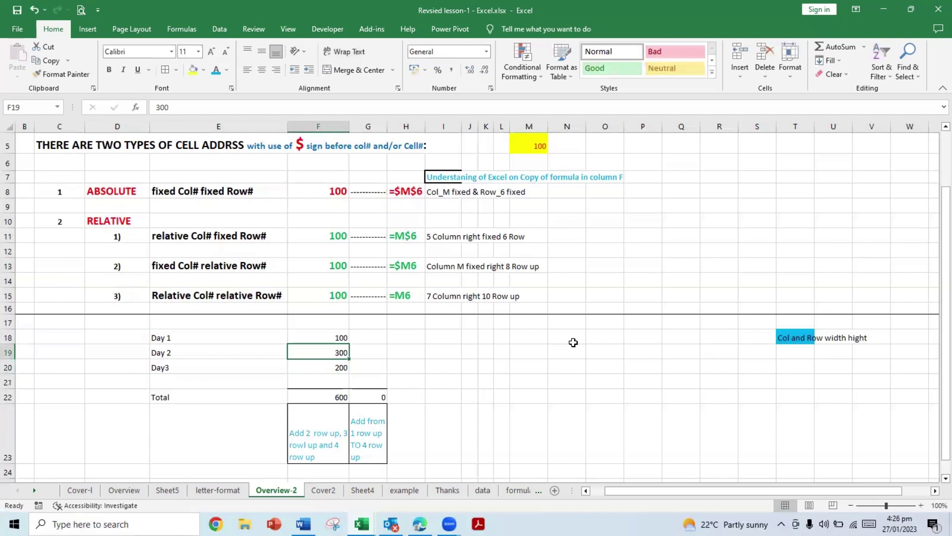
key(Up)
key(Down)
key(Down)
key(Down)
key(Down)
key(Down)
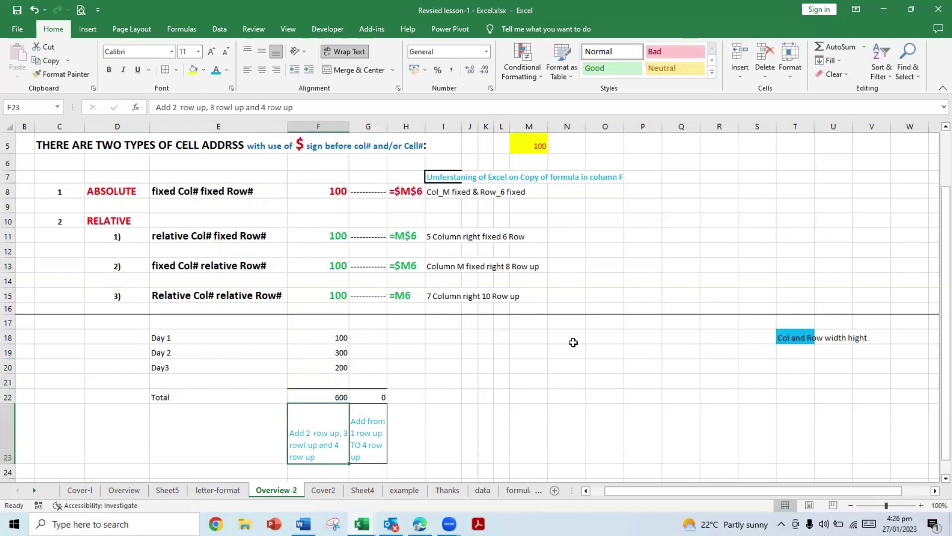
- Read the note in G23 and compare the addition formula in F22 with the SUM formula in G22
key(Right)
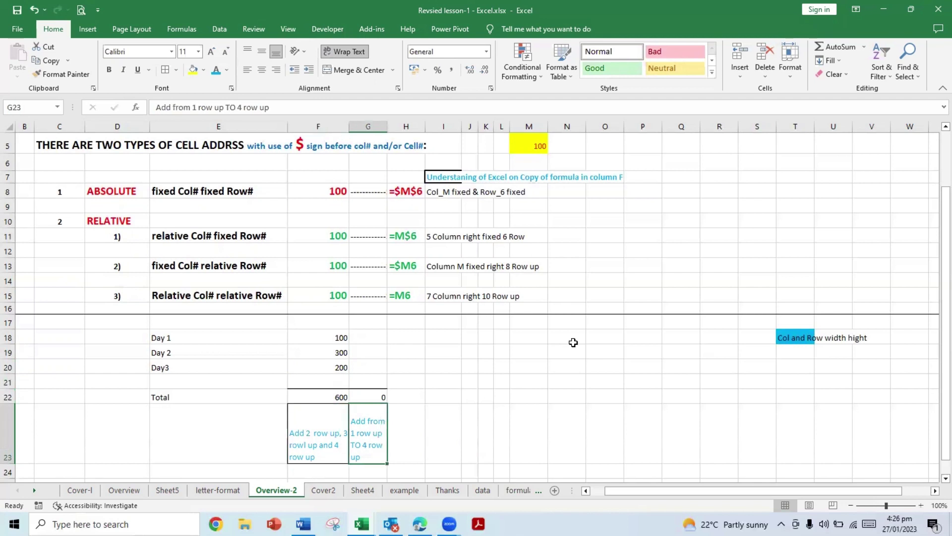
key(Up)
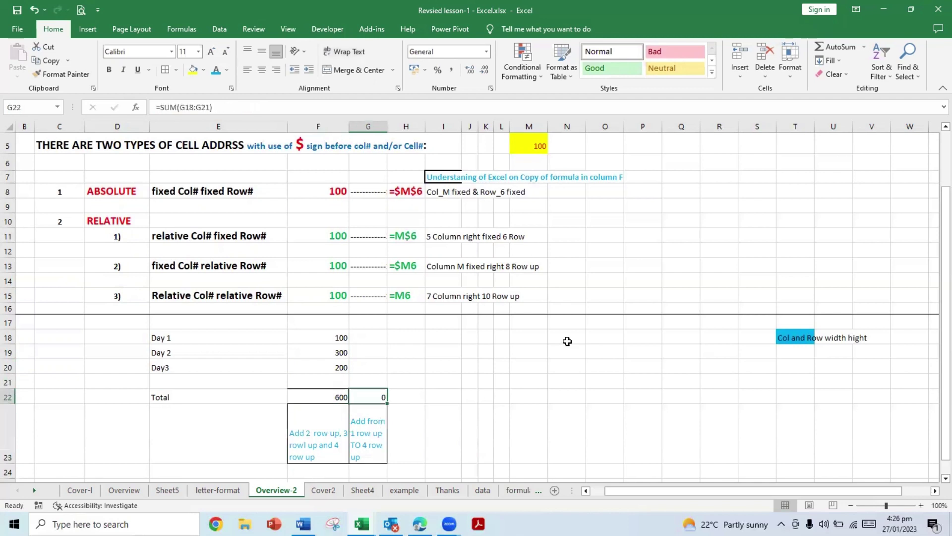
click(324, 394)
click(215, 108)
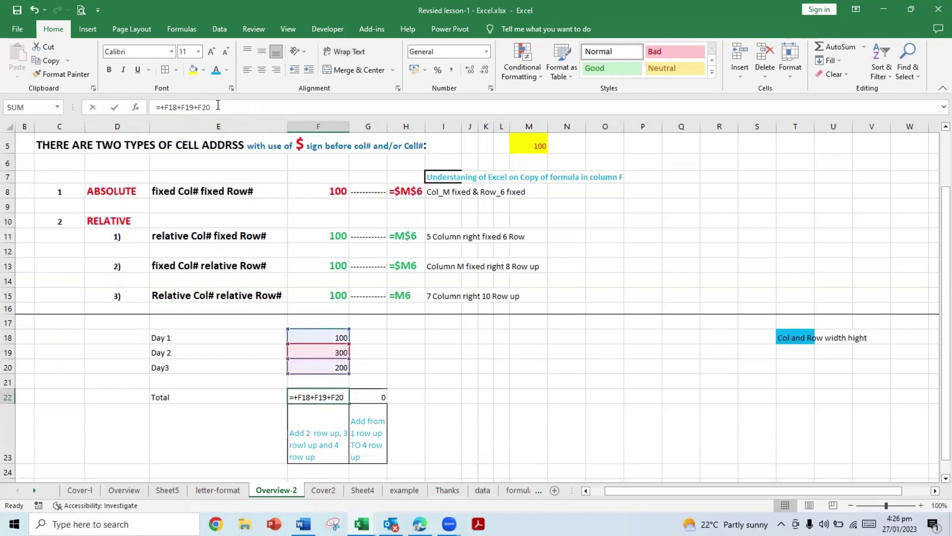
key(Tab)
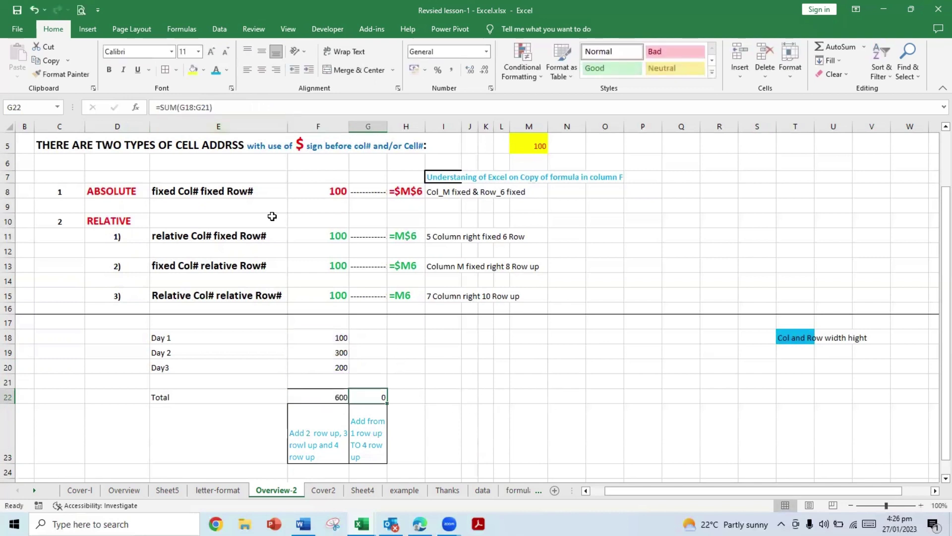
click(250, 107)
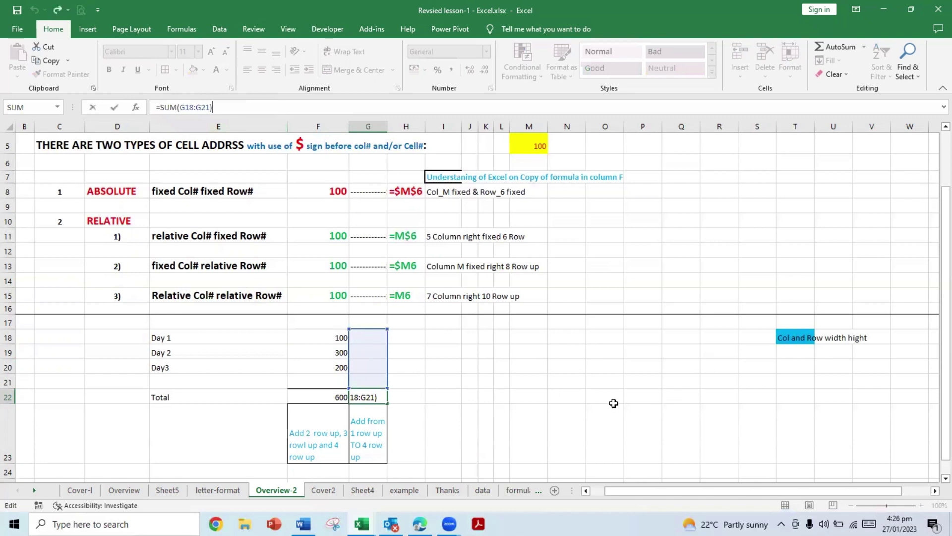
key(ctrl+Return)
- Replace the formula in G22 with =SUM(G18:G20) and review the range it references
text(=)
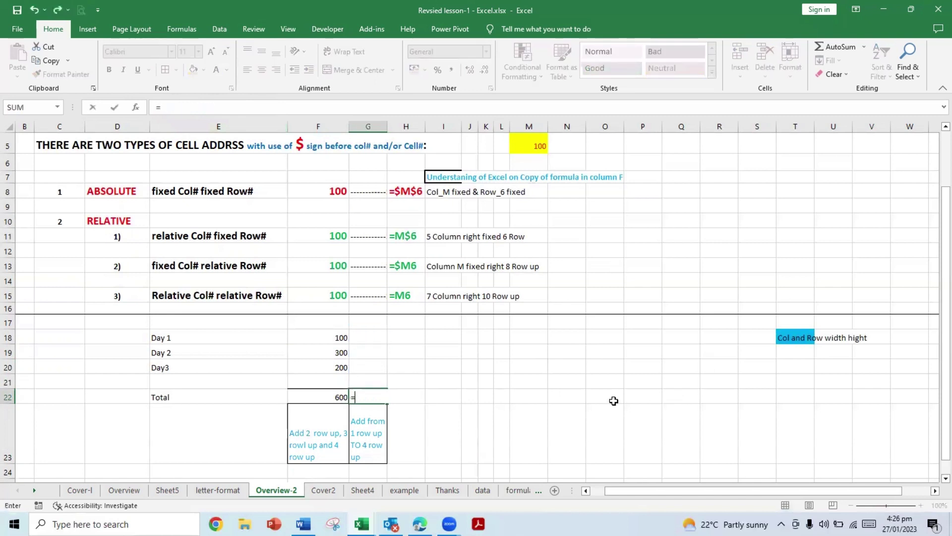
text(sum()
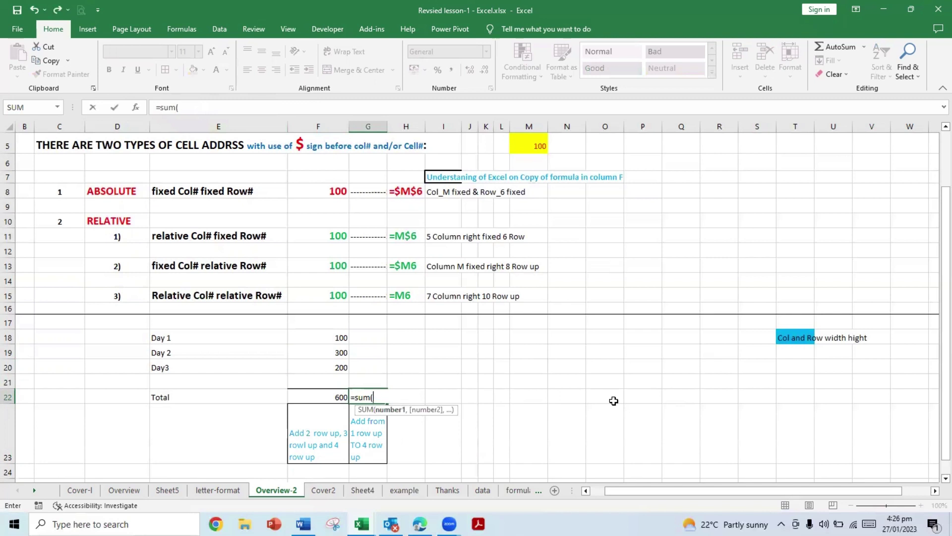
text(g18:)
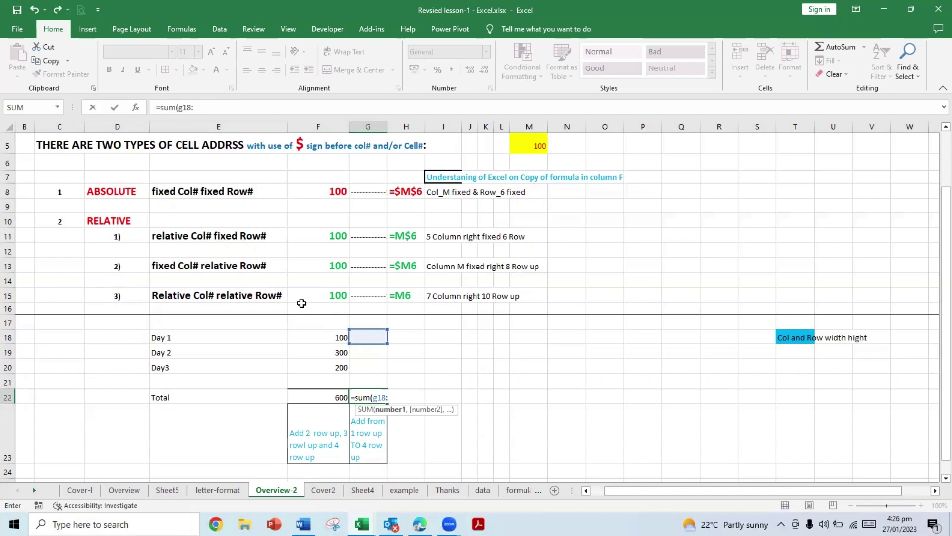
click(223, 104)
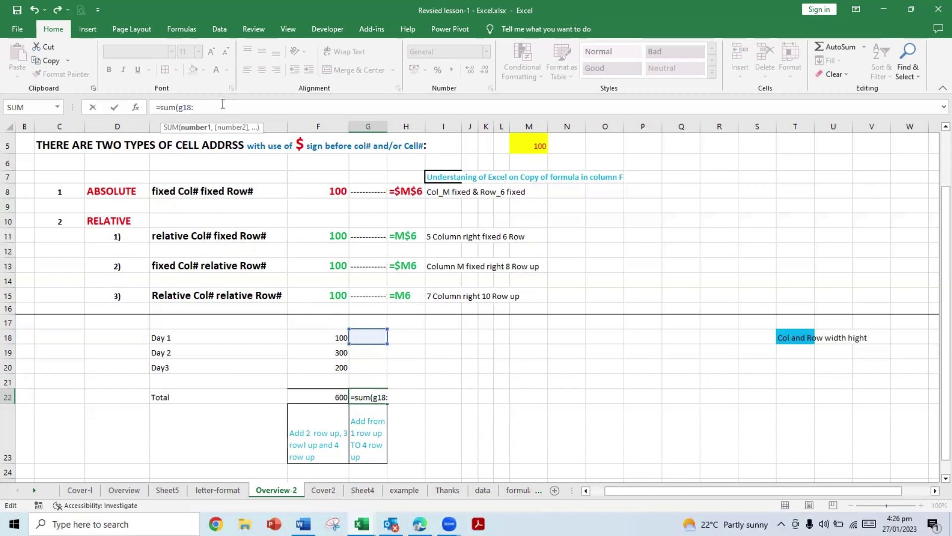
text(g)
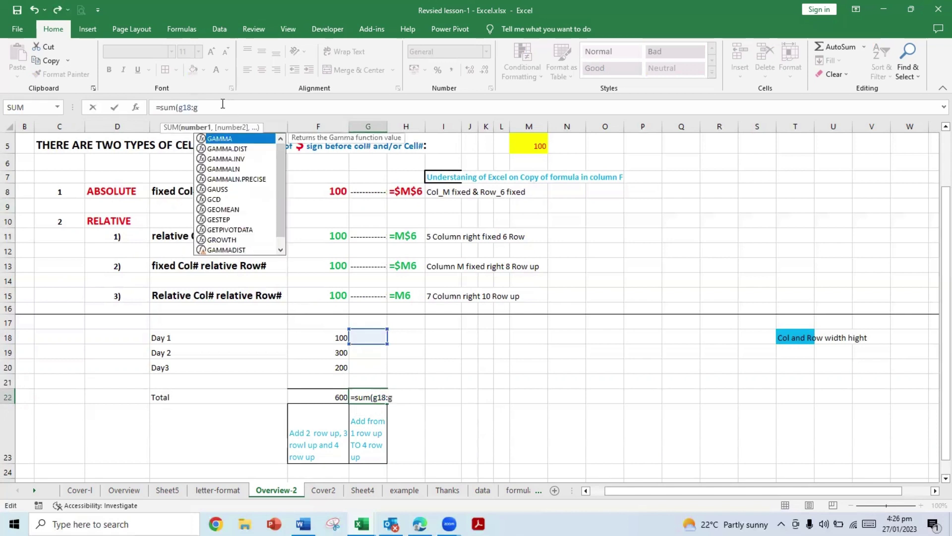
text(2-0))
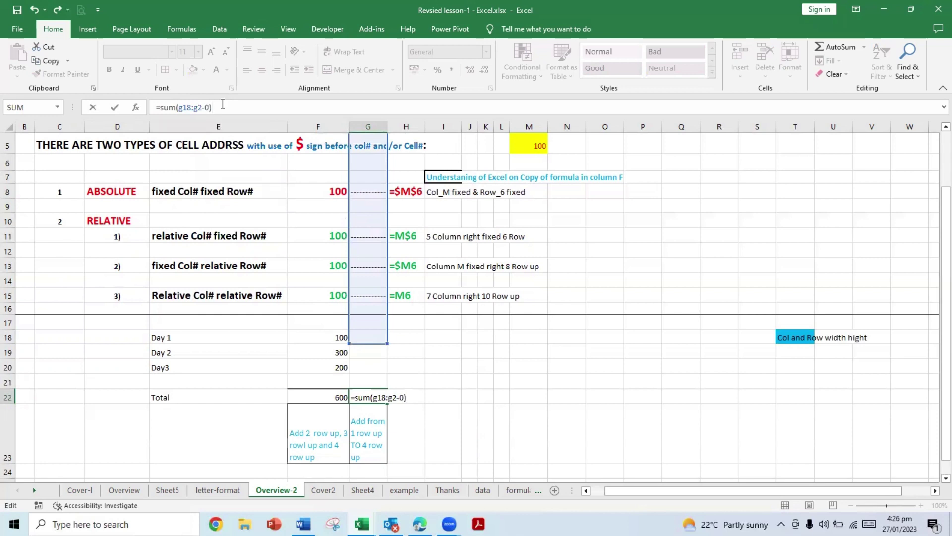
click(206, 107)
key(BackSpace)
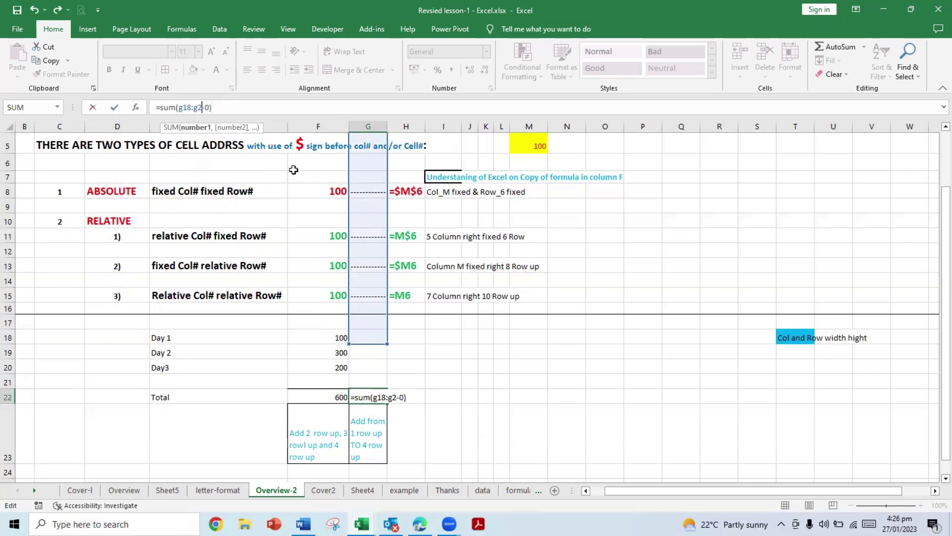
key(Return)
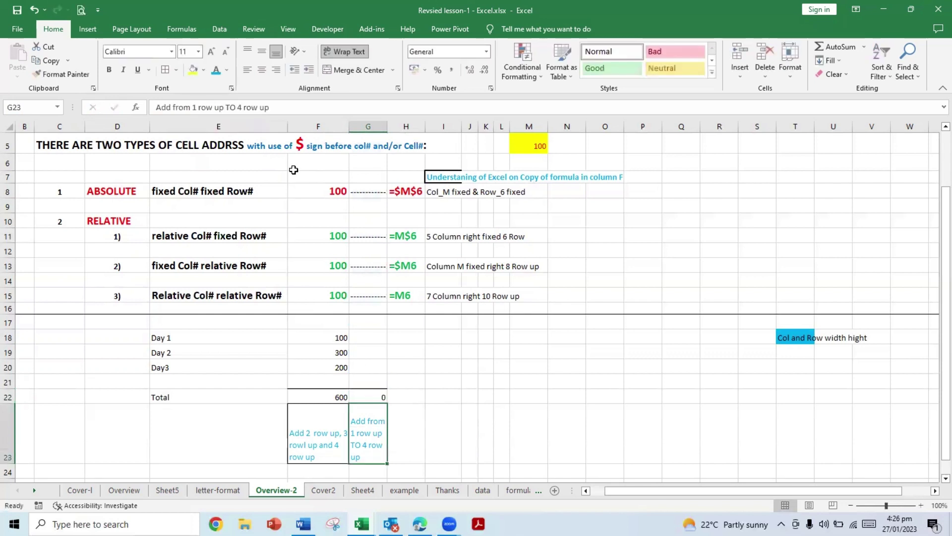
key(Up)
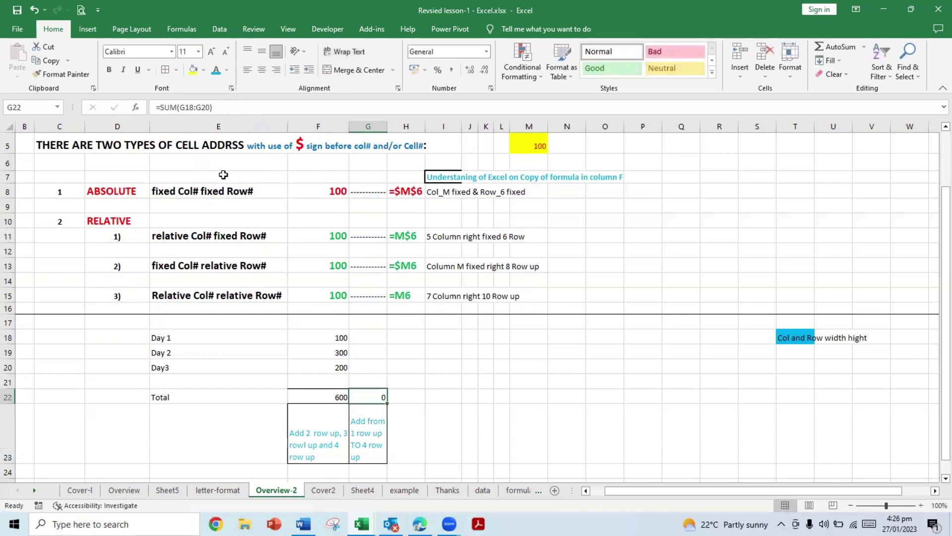
click(206, 107)
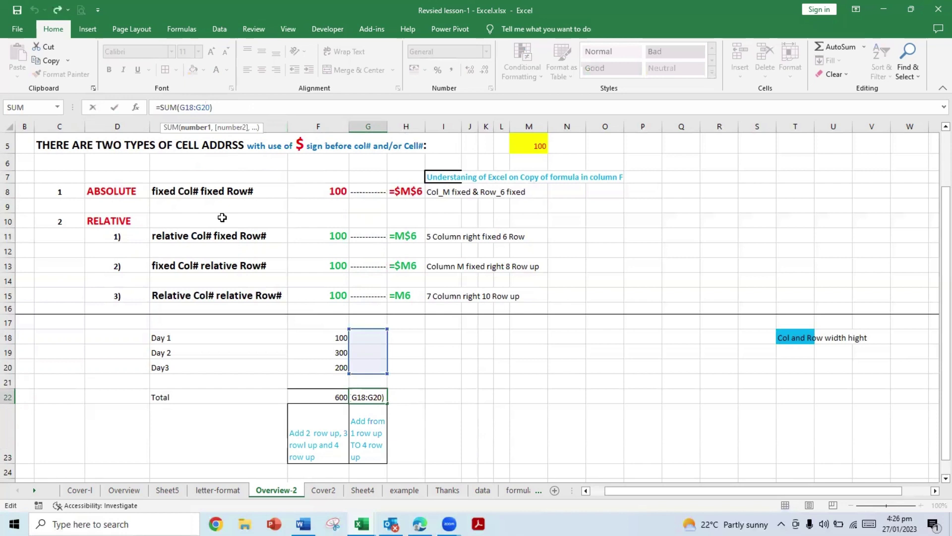
key(Return)
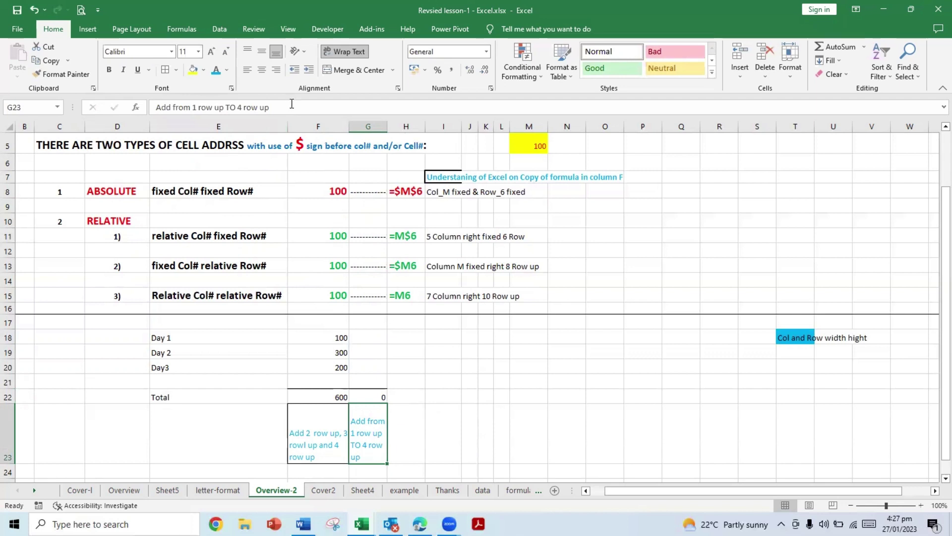
- Recheck the note in G23 and the cell range referenced by the SUM formula in G22
key(F2)
key(ctrl+Return)
click(378, 396)
key(F2)
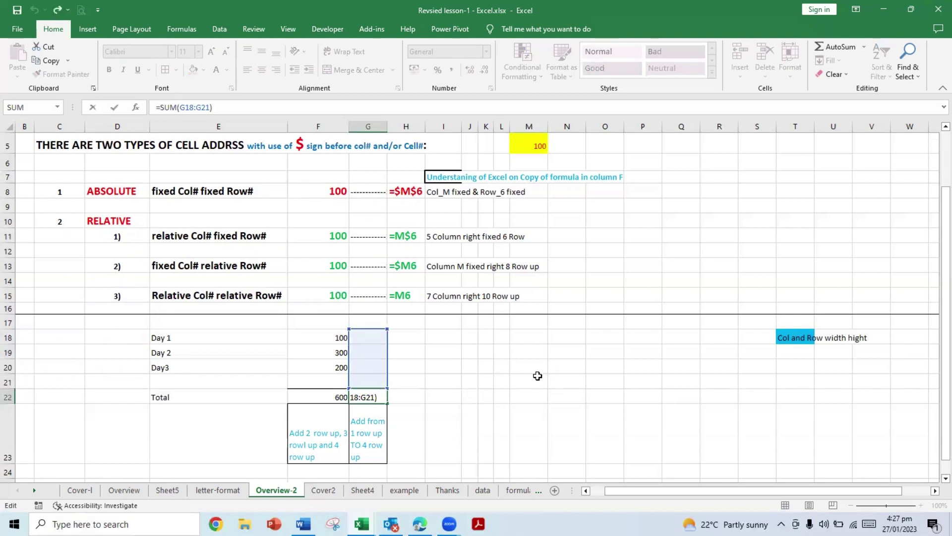
key(ctrl+Return)
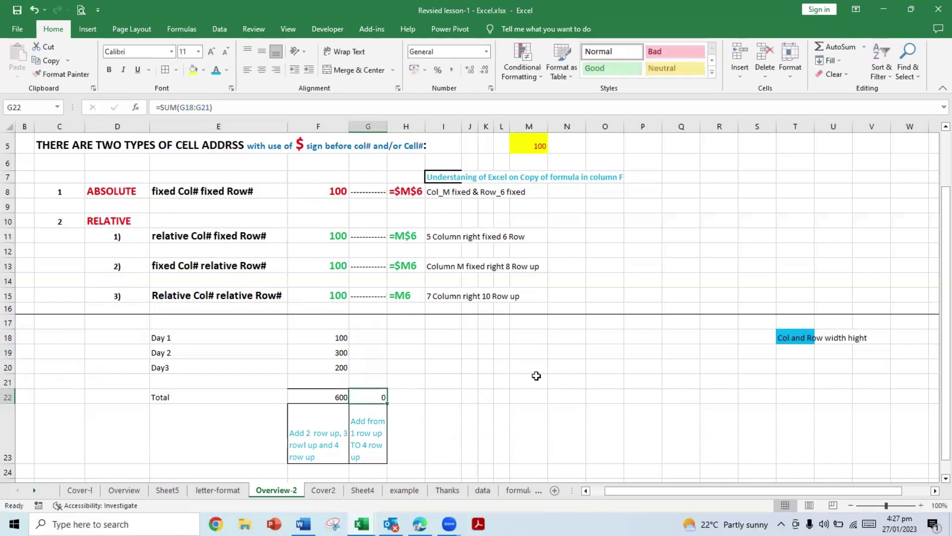
- Enter the daily amounts 100, 300 and 200 in G18, G19 and G20, and select the total in G22
click(369, 333)
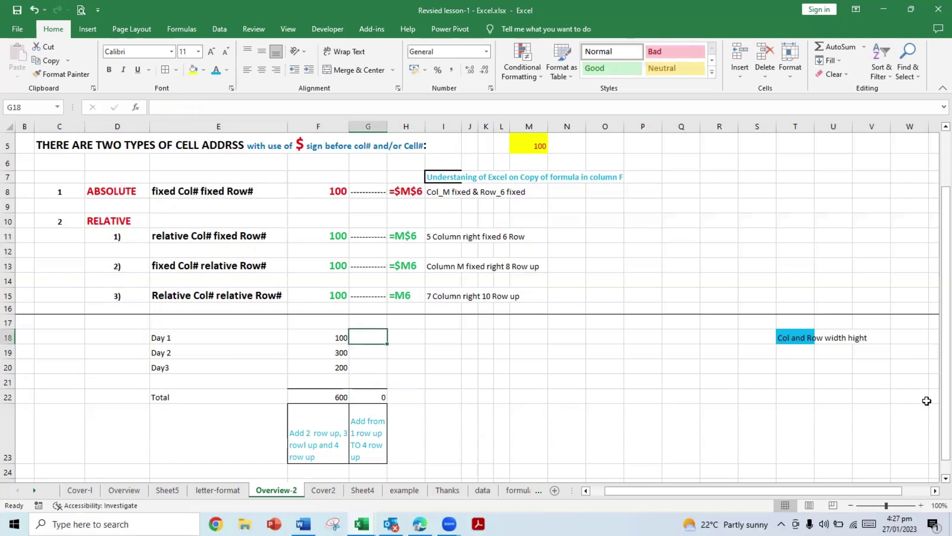
text(100)
key(Return)
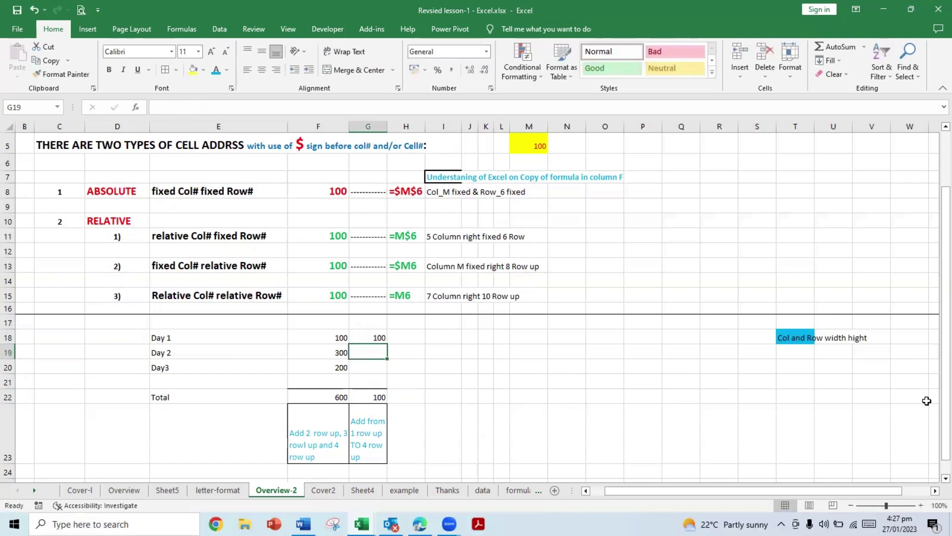
text(300)
key(Return)
key(Right)
key(Left)
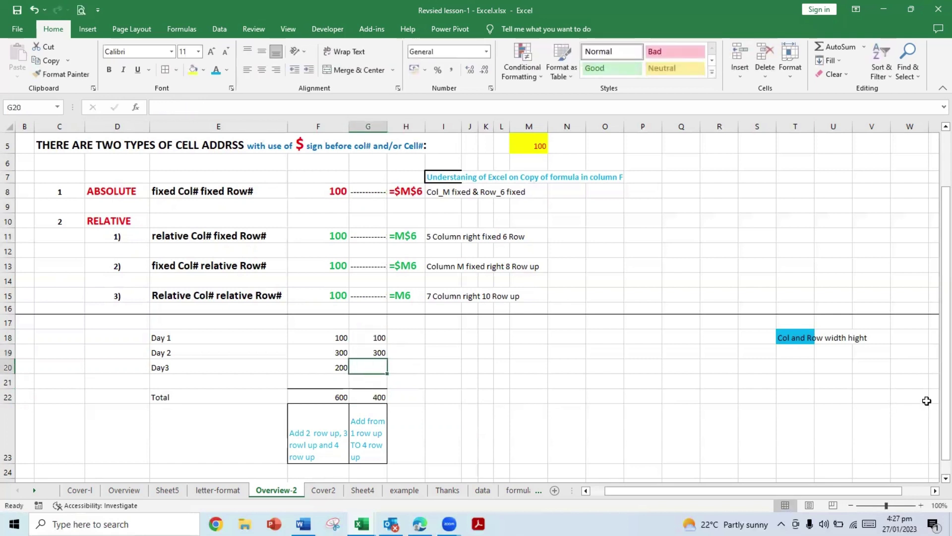
text(200)
key(Up)
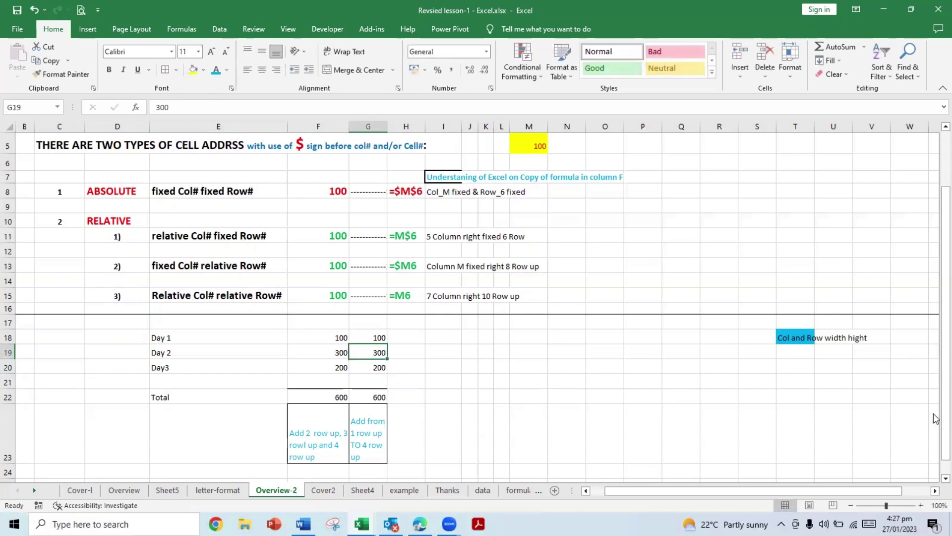
click(379, 396)
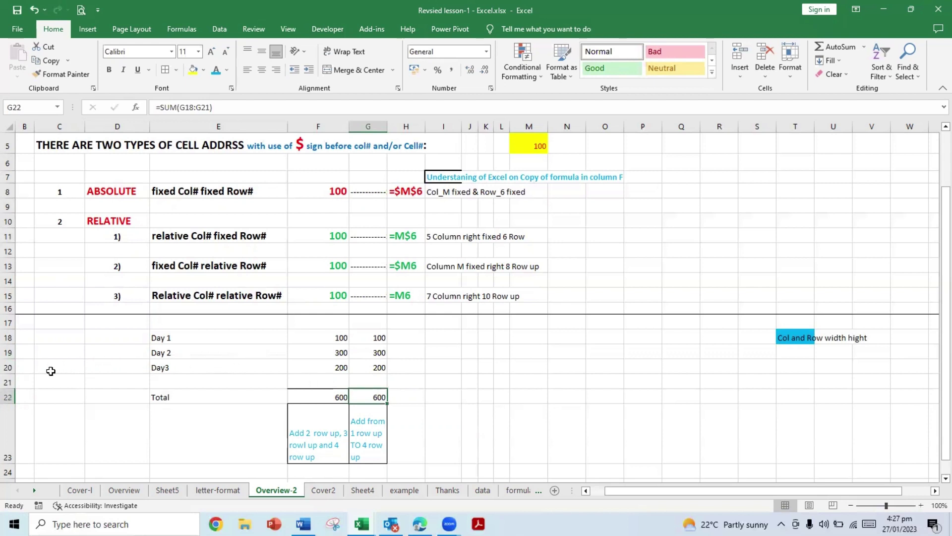
click(9, 367)
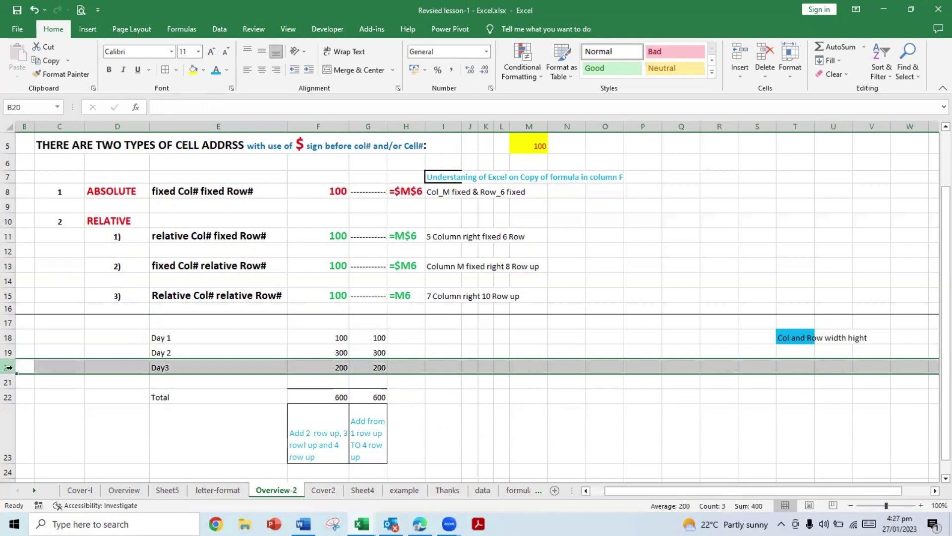
right_click(9, 368)
key(Escape)
- Add the label Day 4 in E21 and enter its amount of 400 in F21
click(189, 380)
text(Day 4)
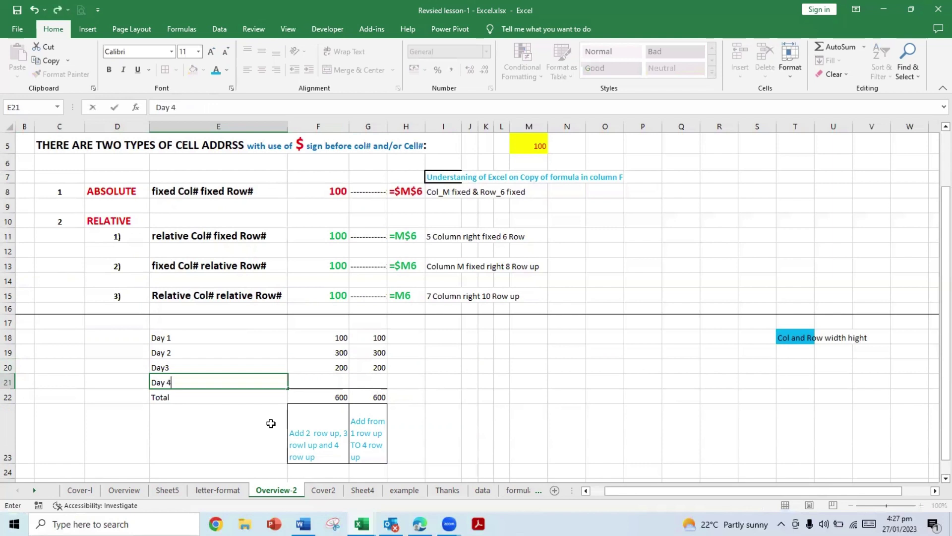
key(Return)
key(Up)
key(Right)
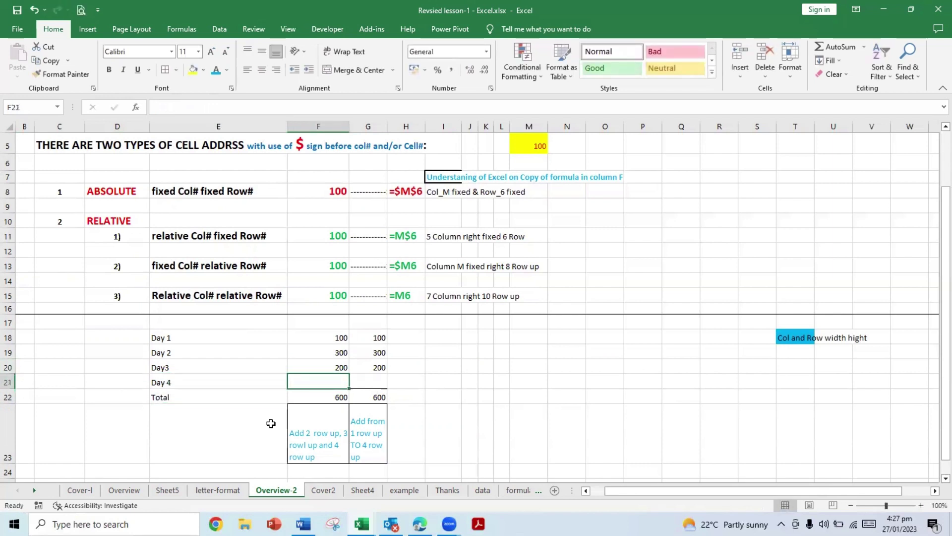
text(400)
key(Return)
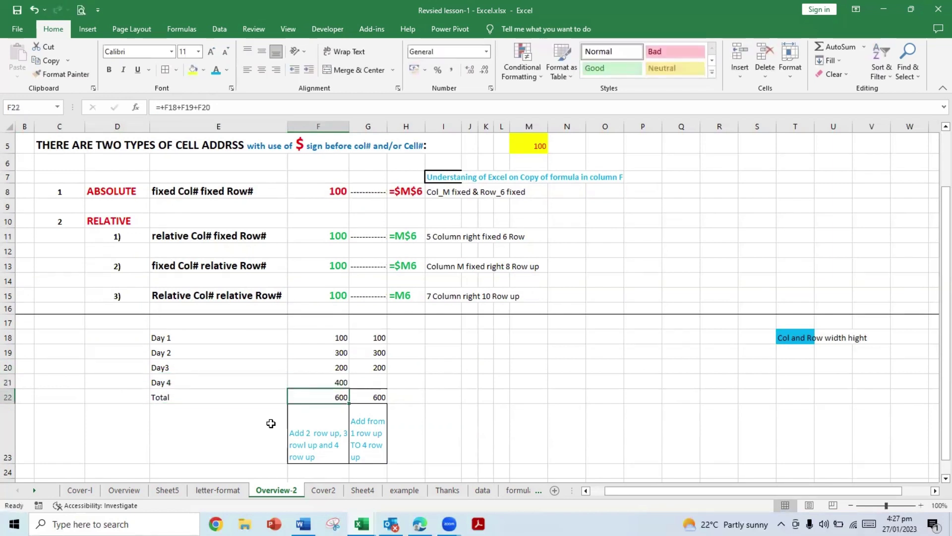
- Enter 400 as the Day 4 amount in G21 and check the SUM formula in G22
key(Up)
key(Down)
key(Up)
key(Right)
text(400)
key(Tab)
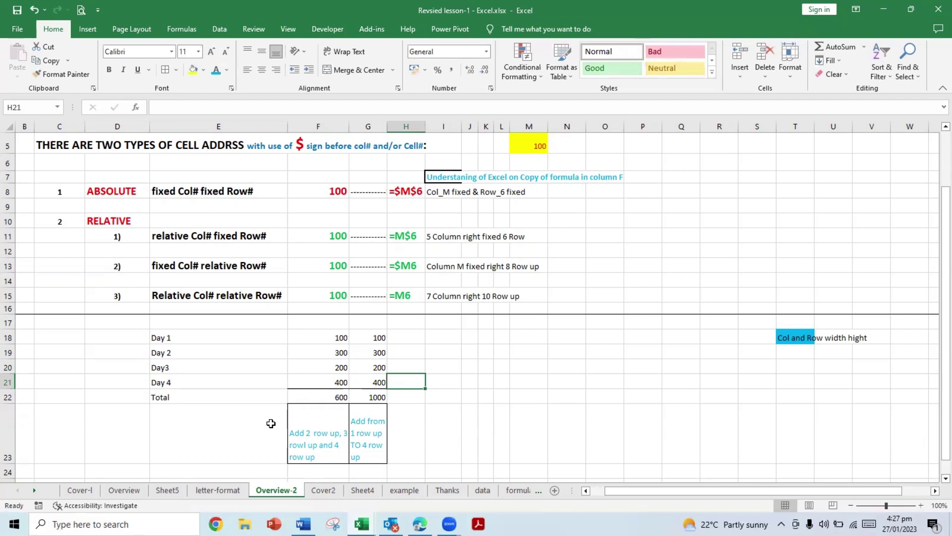
click(377, 400)
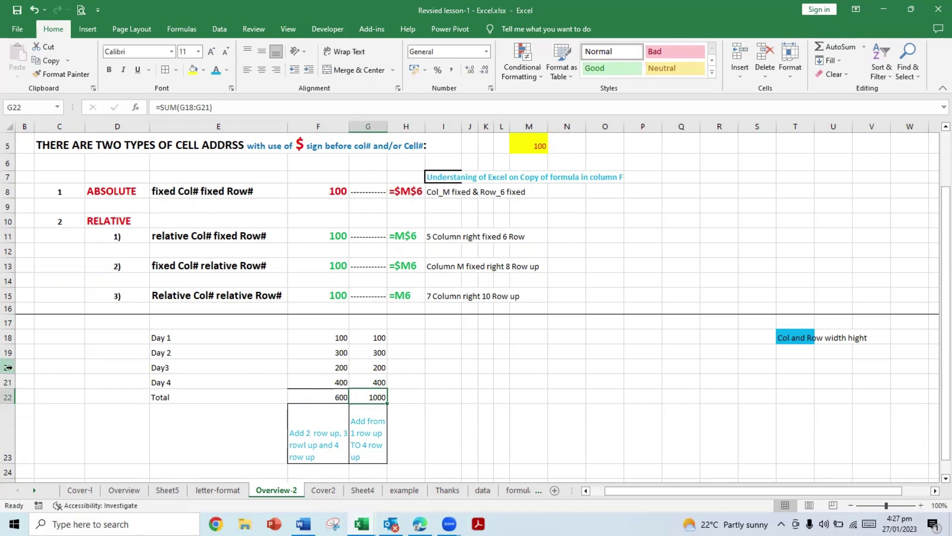
- Delete the whole Day 3 row, row 20, from the sheet
click(8, 382)
click(8, 367)
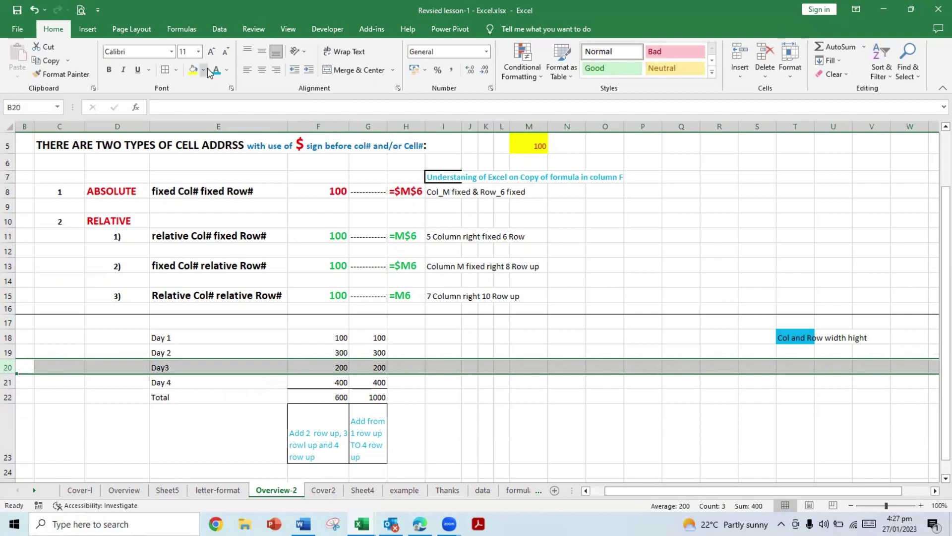
click(765, 54)
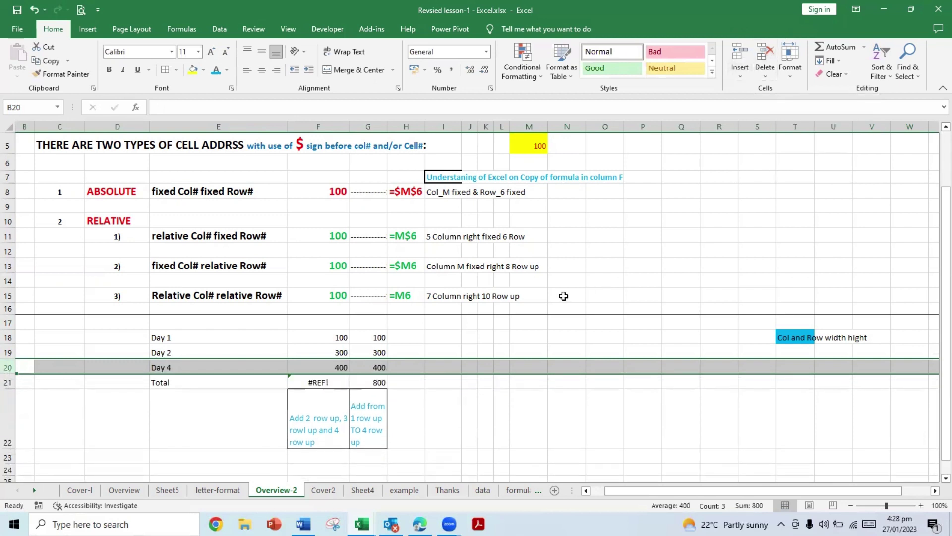
- Examine the SUM formula in G21 with its range G18:G20, and inspect the references in the addition formula in F21
click(378, 383)
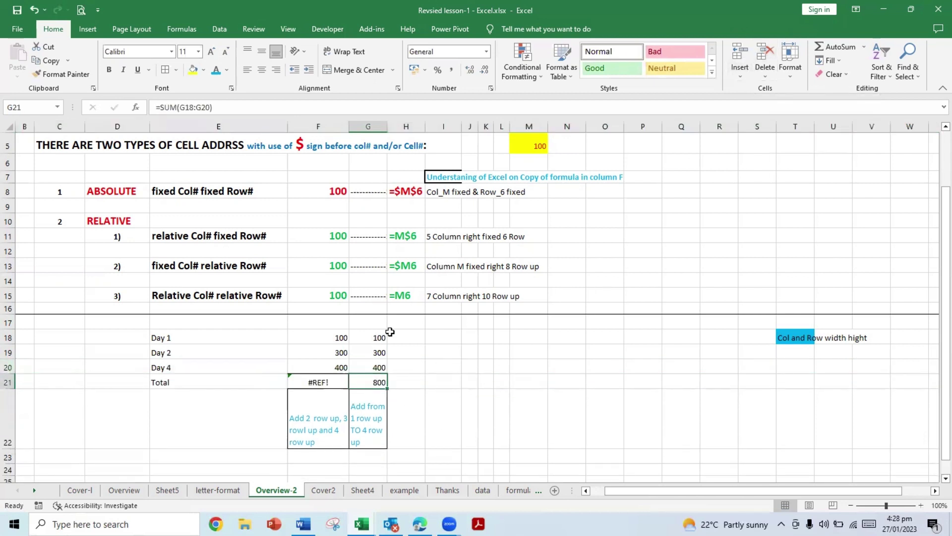
drag(379, 338, 375, 367)
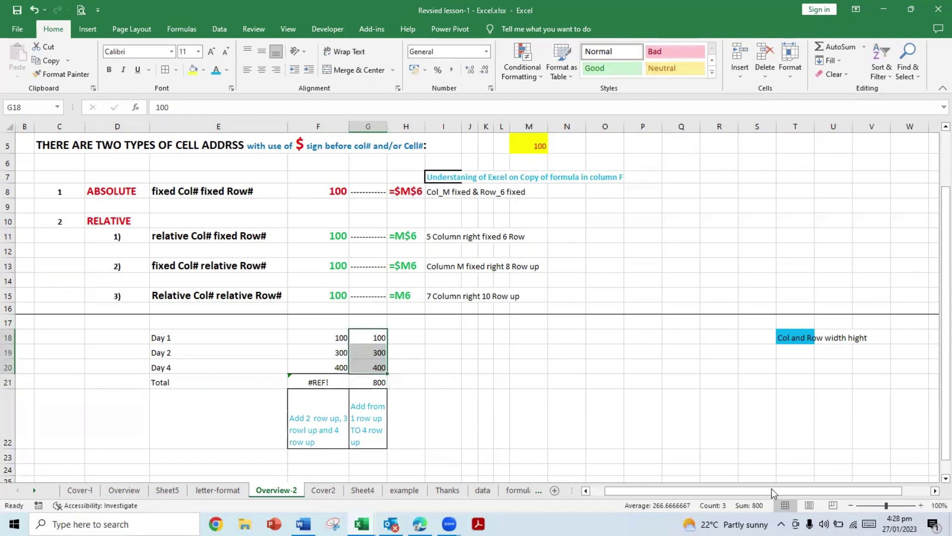
click(377, 382)
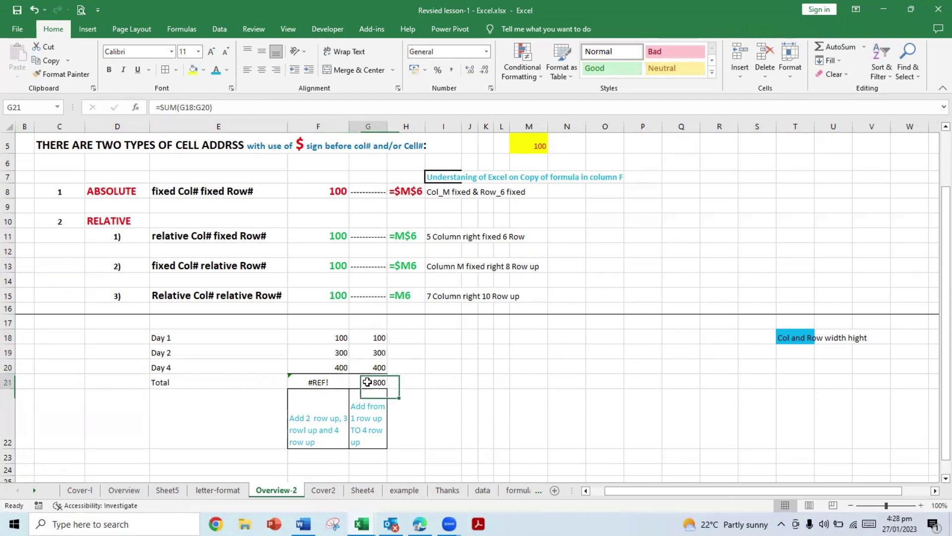
click(325, 339)
click(342, 384)
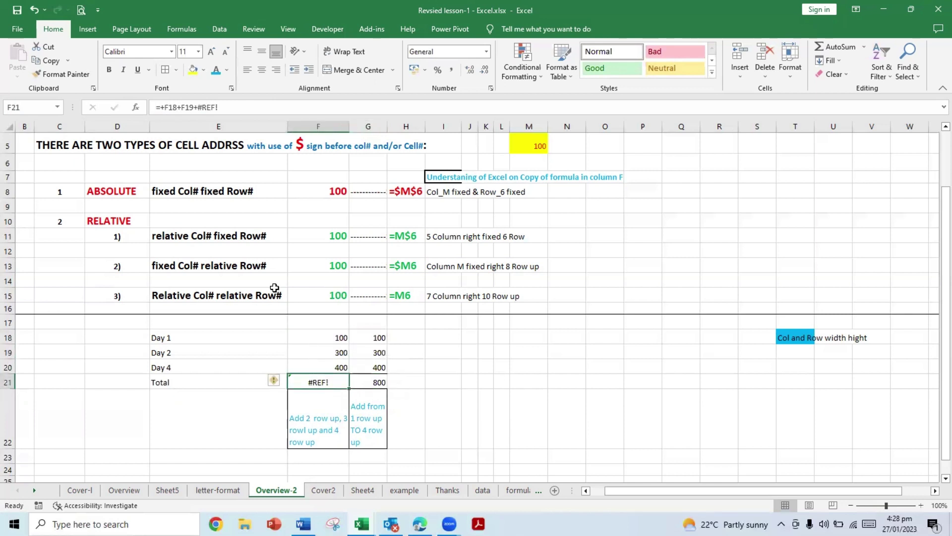
click(242, 103)
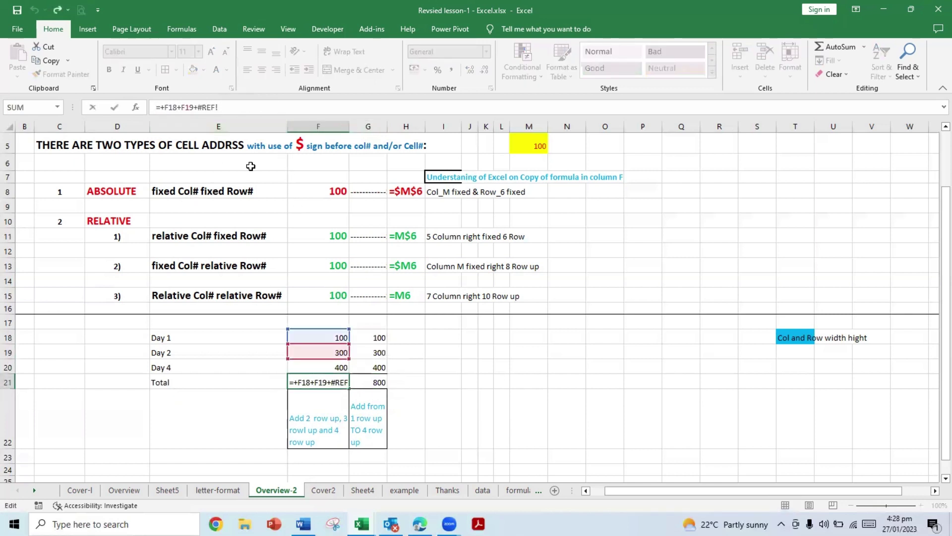
click(233, 107)
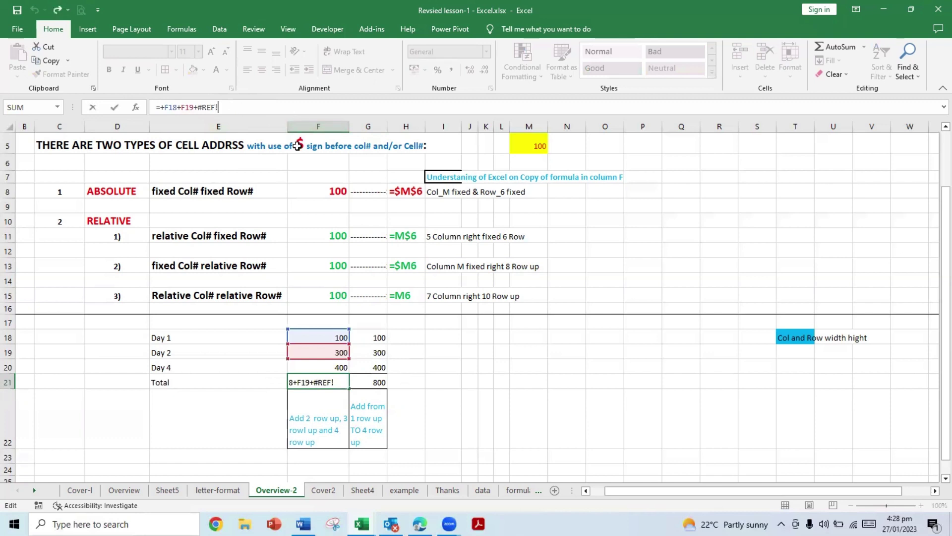
key(Return)
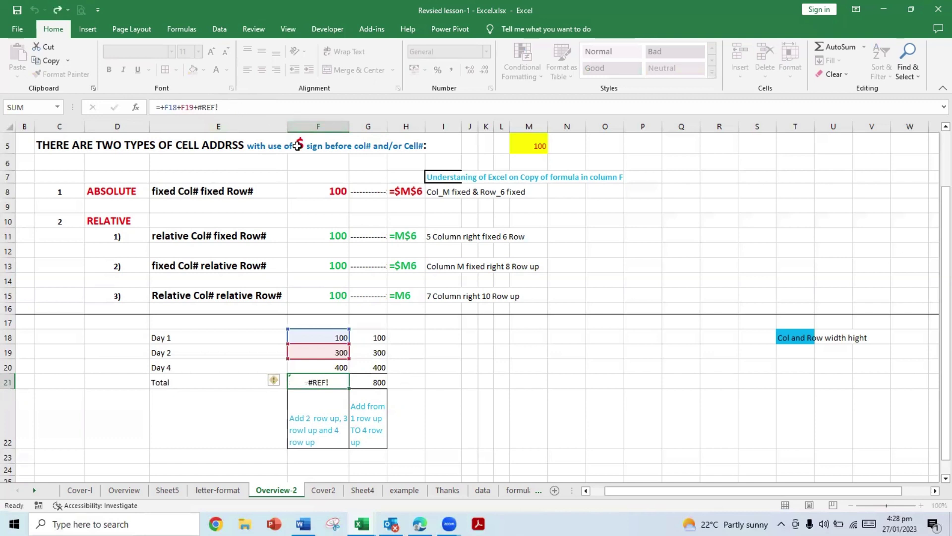
key(Up)
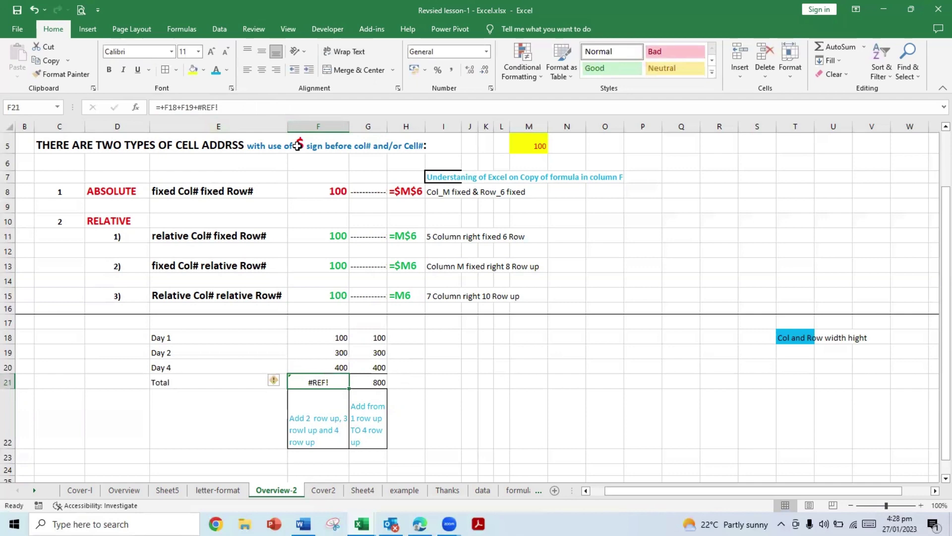
- Undo the last change and compare the Total formula in F21 with the amounts above it up to F18
key(ctrl+z)
click(554, 281)
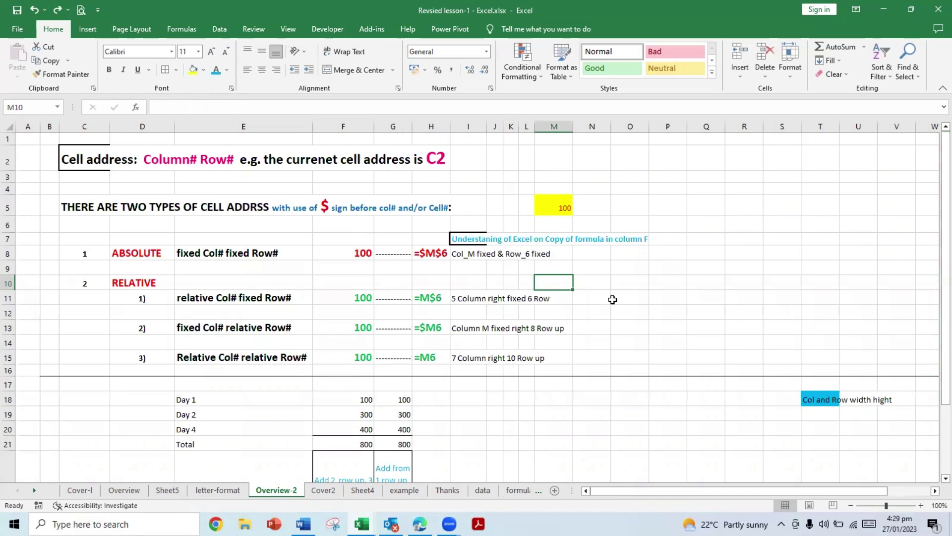
click(361, 444)
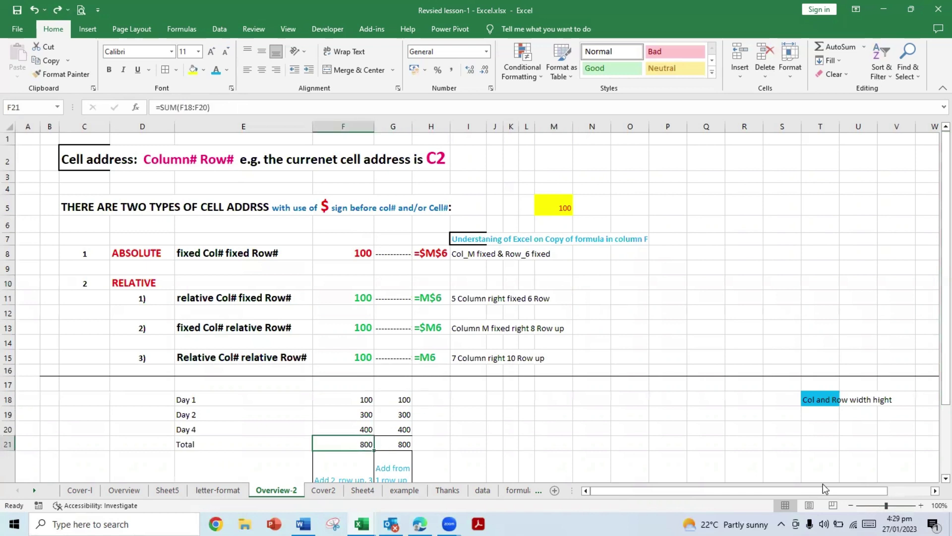
key(Up)
key(Up)
key(Up)
key(Up)
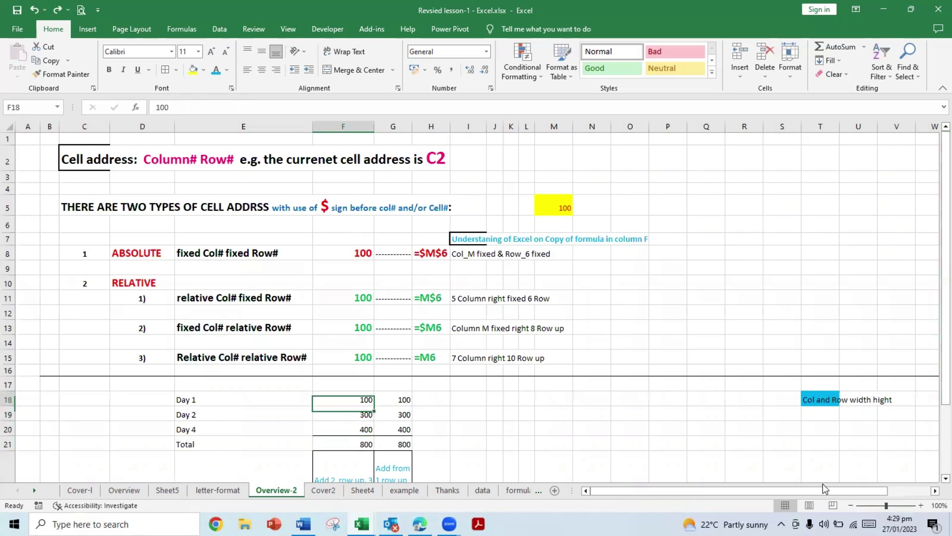
key(Down)
key(Down)
key(Down)
key(Down)
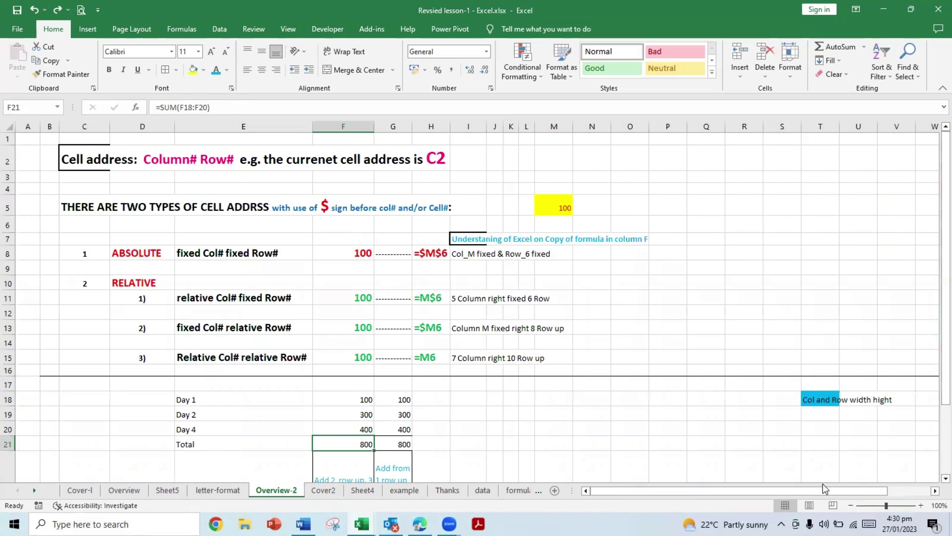
key(Up)
key(Up)
key(Up)
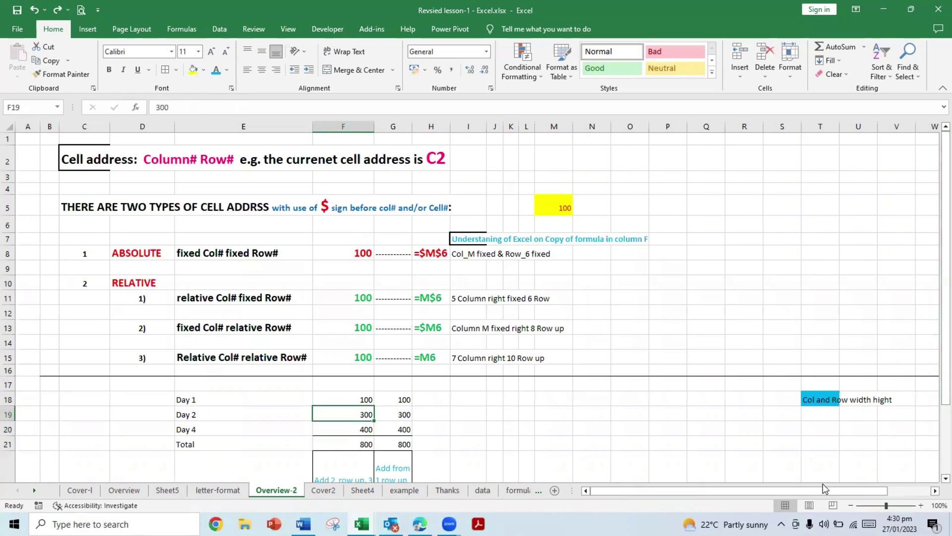
key(Down)
key(Down)
key(Down)
scroll(823, 484, down, 1)
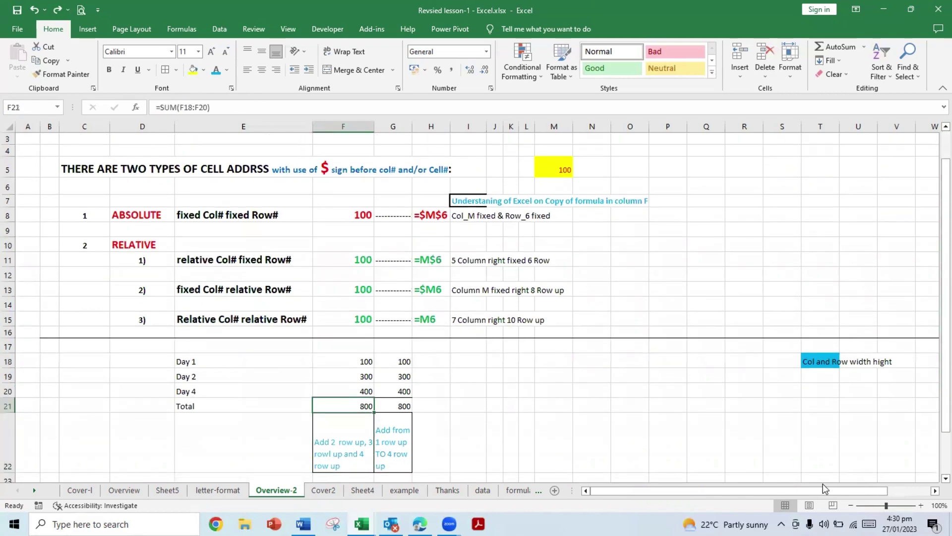
- Go through the example reference formulas in column F above the totals, ending at the absolute reference in F8
key(Up)
key(Up)
key(Up)
key(Up)
key(Up)
key(Up)
key(Up)
key(Up)
key(Up)
key(Up)
key(Up)
key(Up)
key(Up)
key(Up)
key(Up)
key(Up)
key(Up)
key(Up)
key(Up)
key(Up)
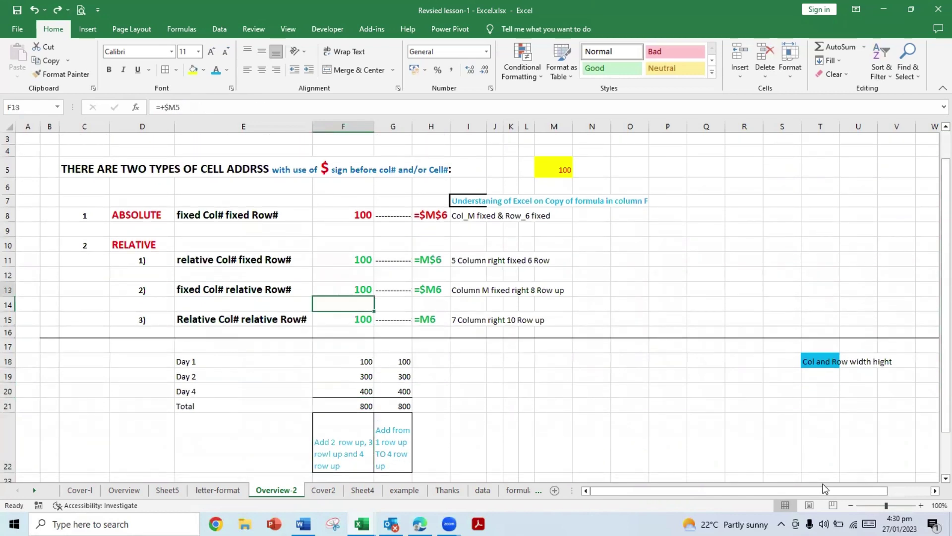
key(Down)
key(Down)
key(Down)
key(Down)
key(Down)
key(Down)
key(Down)
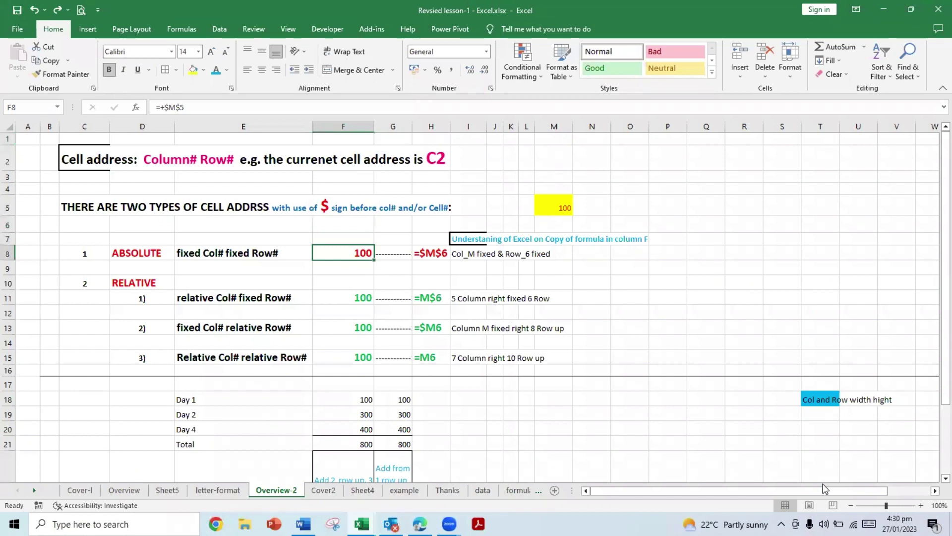
- Trace the absolute reference =+$M$5 in F8 cell by cell along row 8 and up to its source, M5
key(Right)
key(Right)
key(Right)
key(Right)
key(Right)
key(Right)
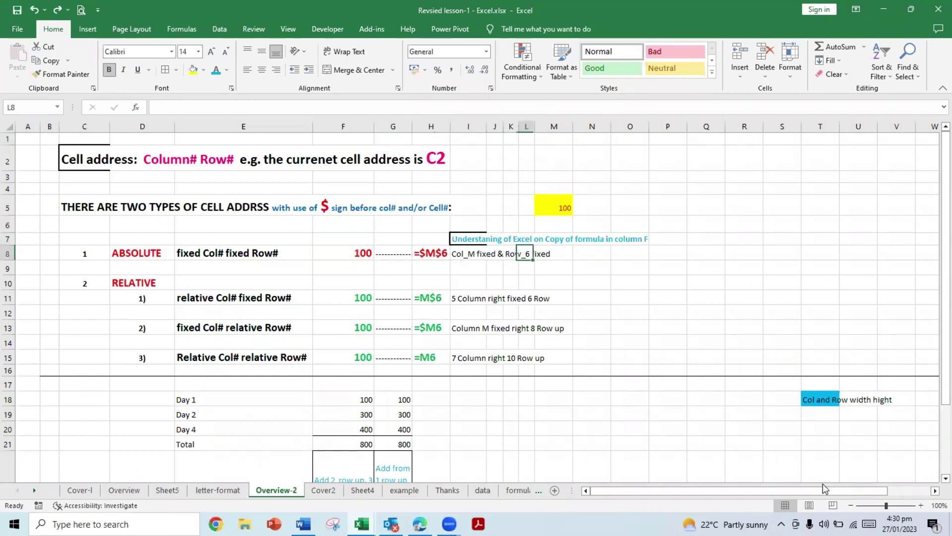
key(Up)
key(Up)
key(Up)
key(Right)
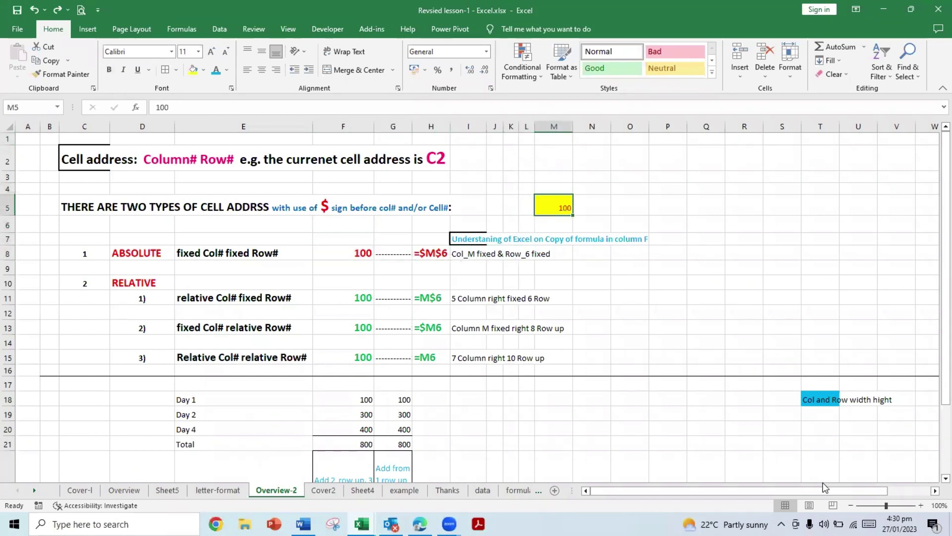
- Enlarge the sheet to 172% and bring the cell-address examples in columns E to M into view
click(893, 506)
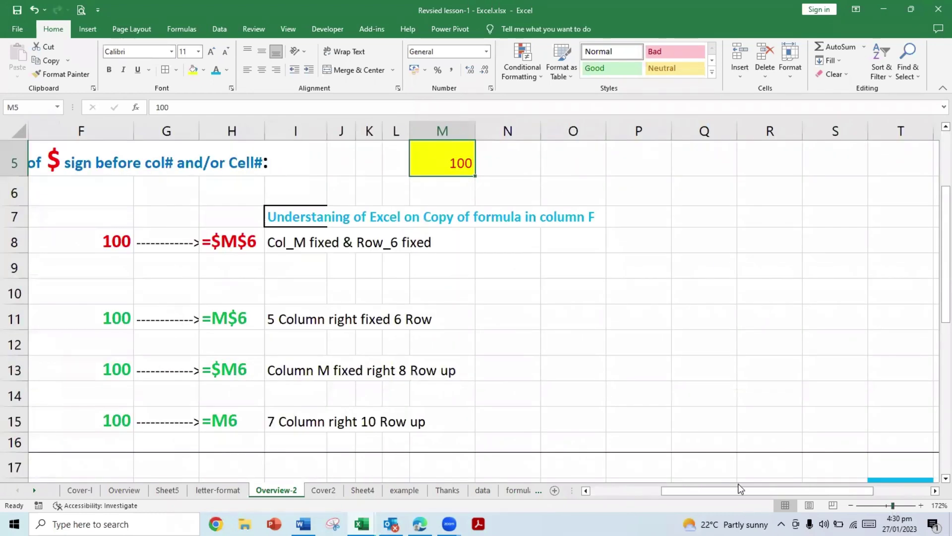
drag(776, 490, 758, 490)
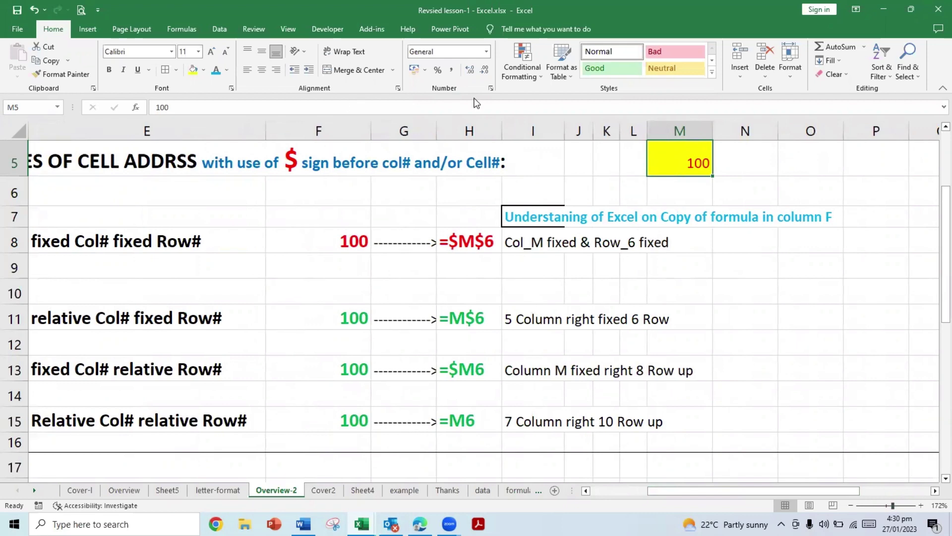
- Bring columns C to M into view and compare the reference formulas in F8 and F11 with the notation written in H8
click(799, 320)
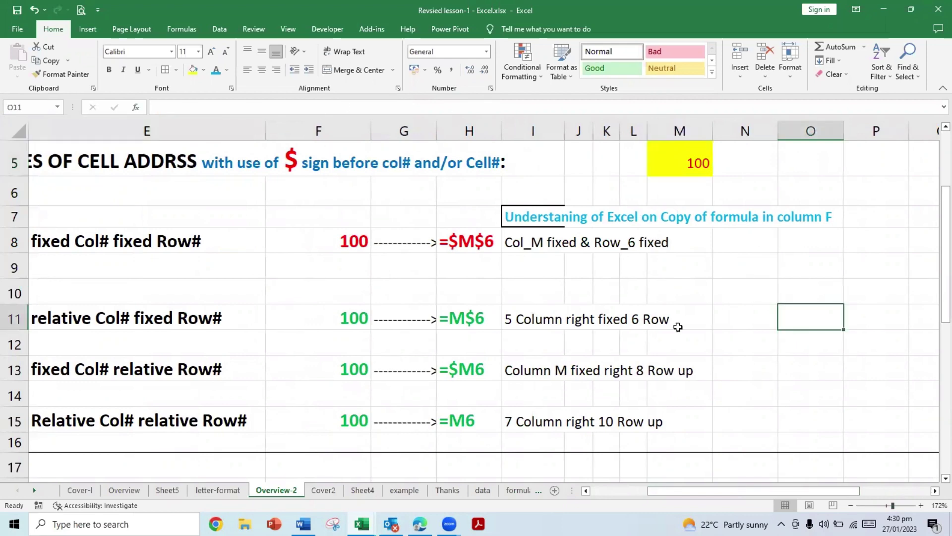
drag(744, 491, 734, 491)
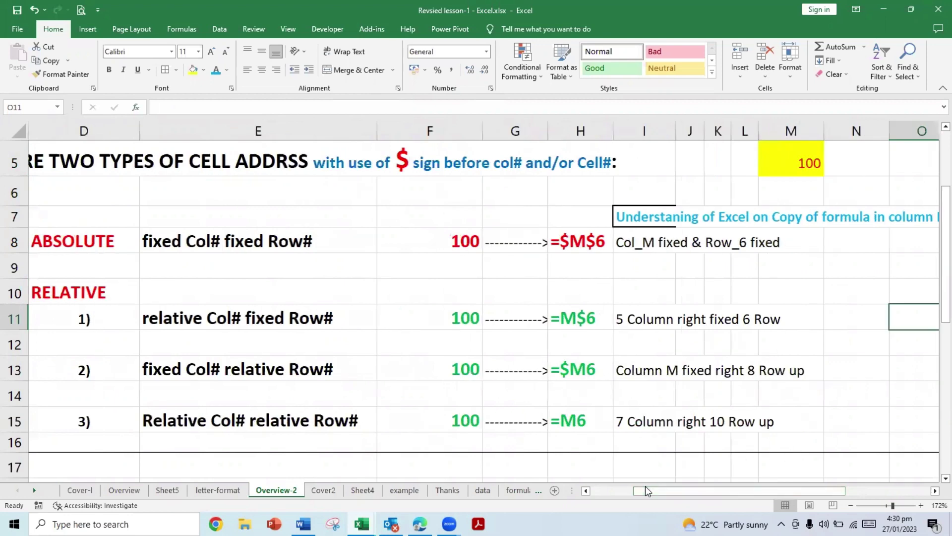
click(585, 490)
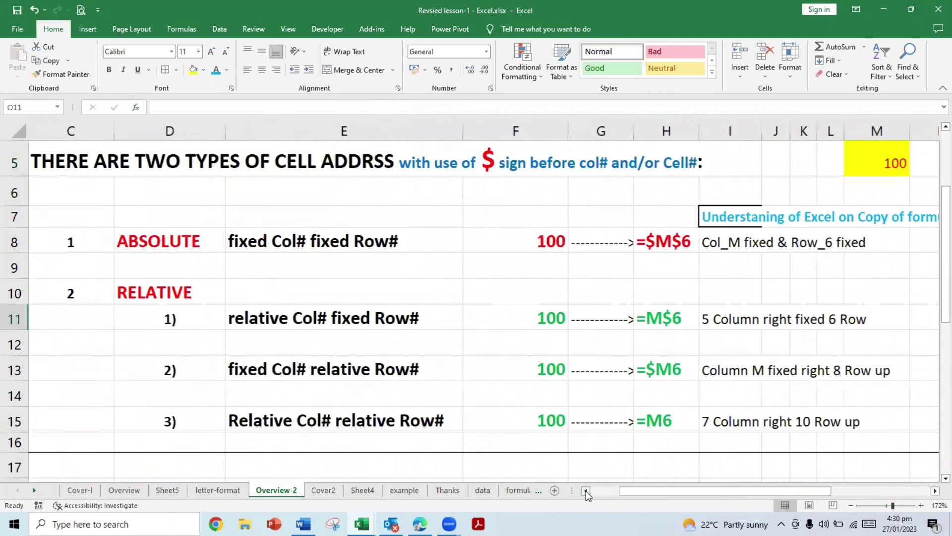
click(528, 243)
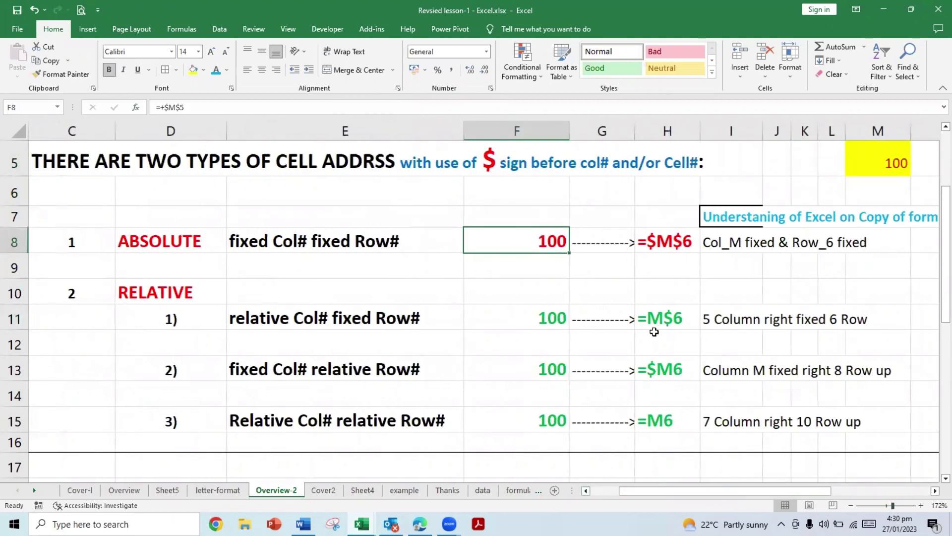
click(659, 246)
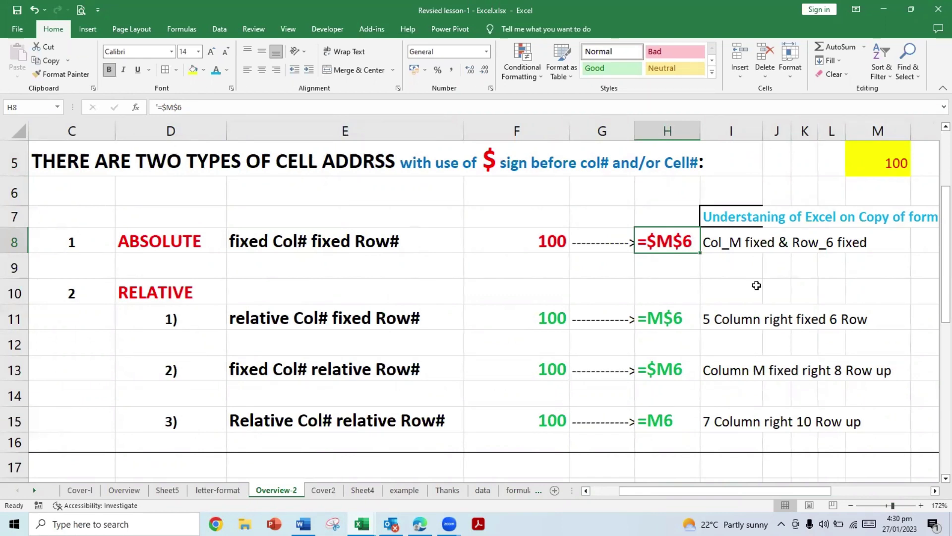
click(542, 244)
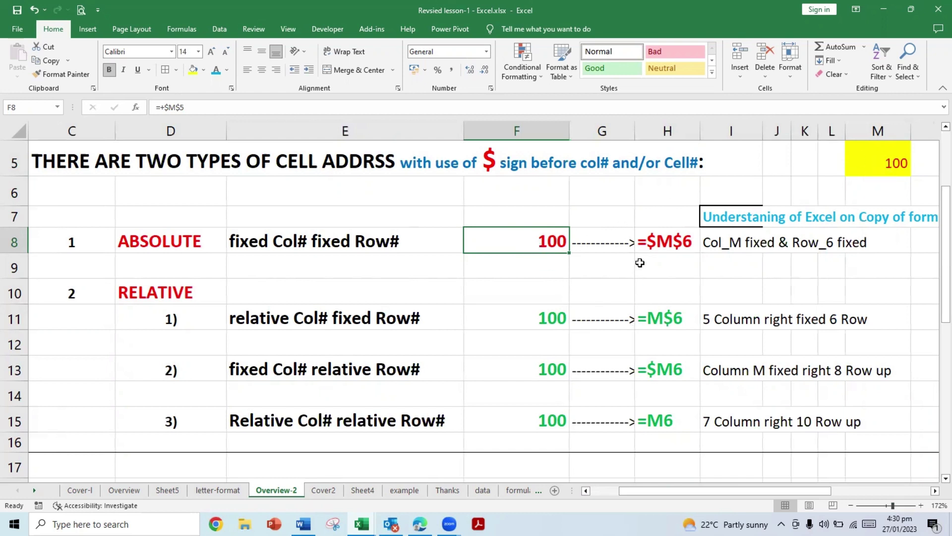
click(667, 240)
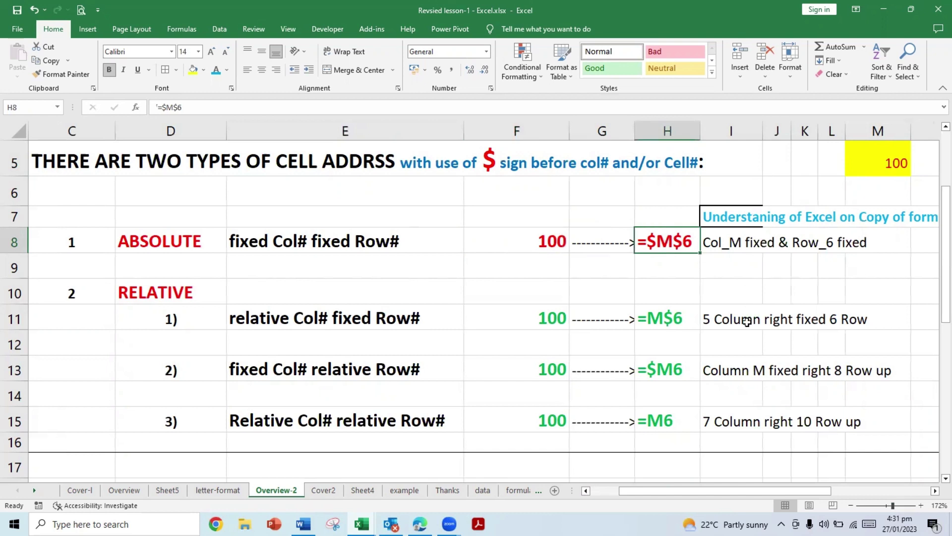
click(530, 317)
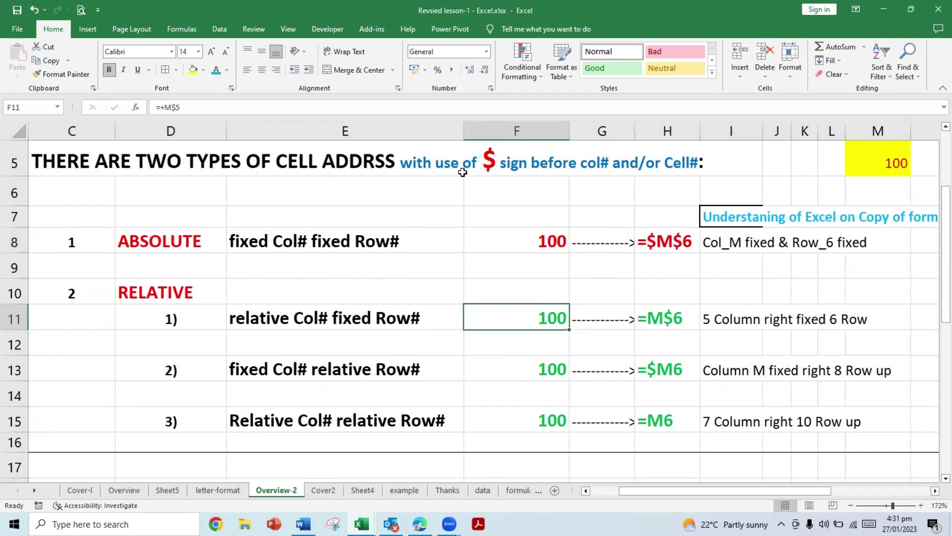
- Enter the relative reference formula =M5 in F9
click(513, 260)
text(=)
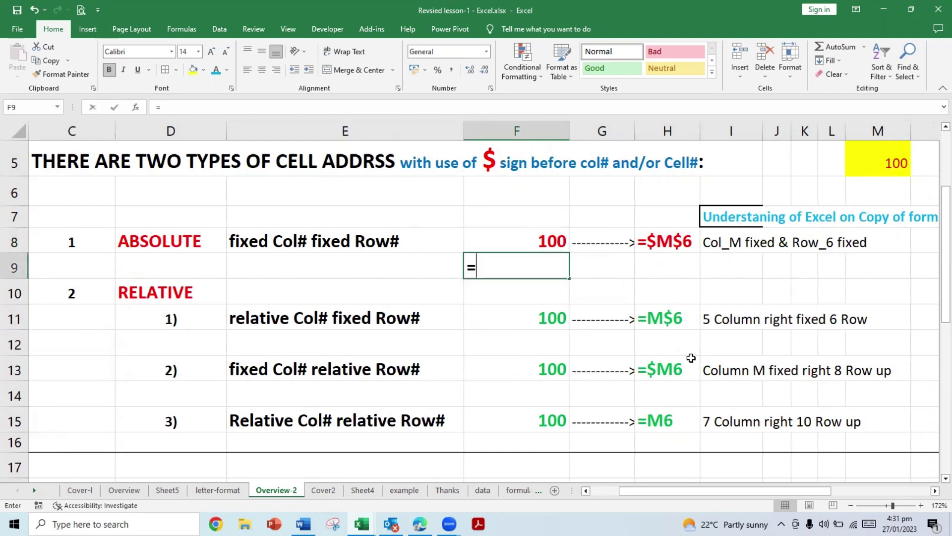
key(Up)
key(Up)
key(Up)
key(Up)
key(Right)
key(Right)
key(Right)
key(Right)
key(Right)
key(Right)
key(Right)
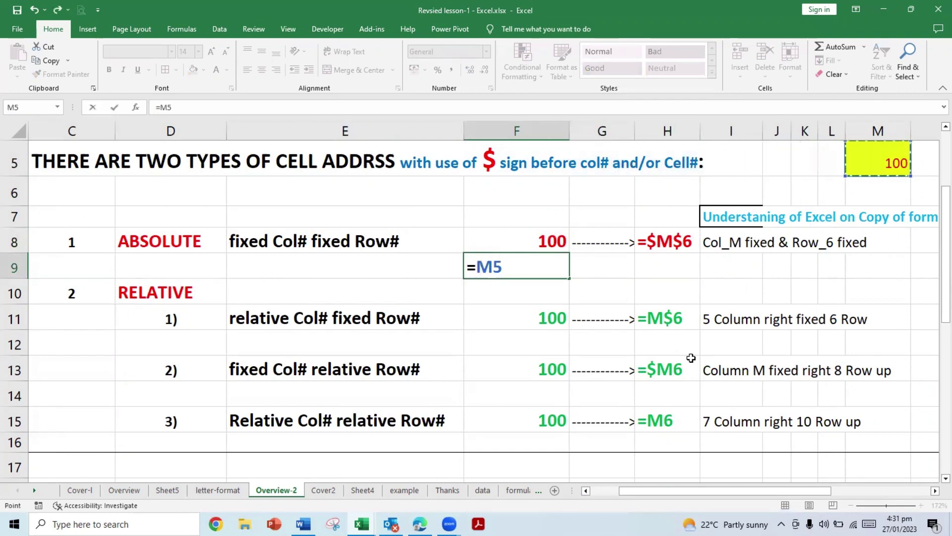
key(Return)
key(Up)
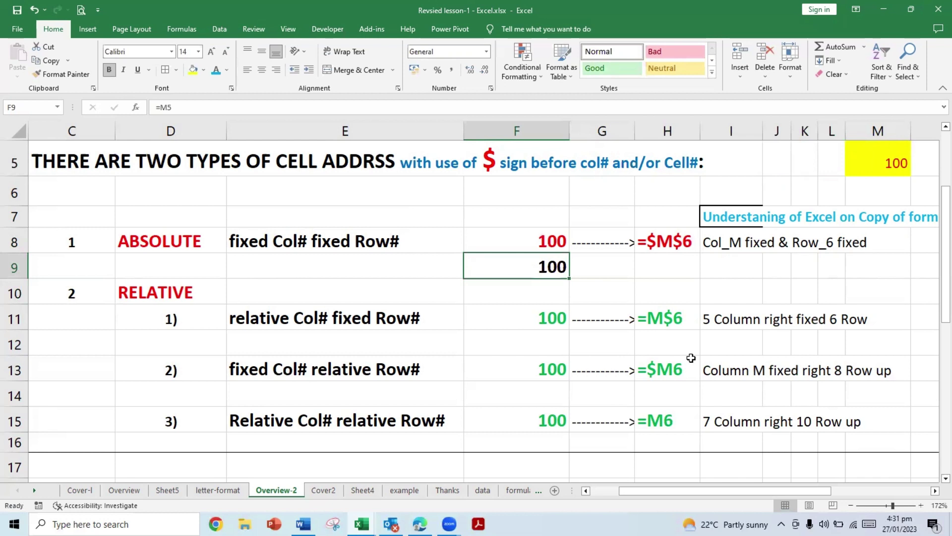
- Cycle the reference in F9 from $M$5 through M$5 and back to M5, and clear the cell
click(669, 266)
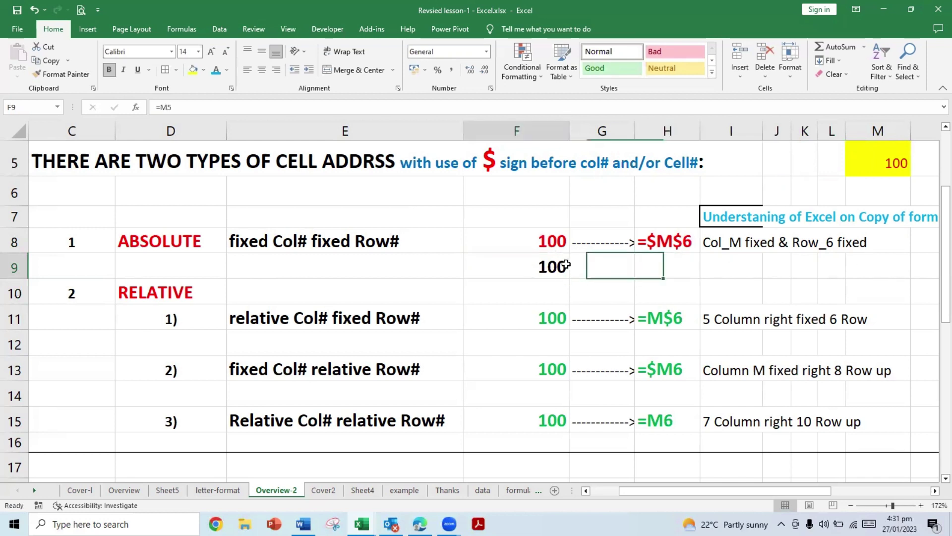
key(Left)
key(Left)
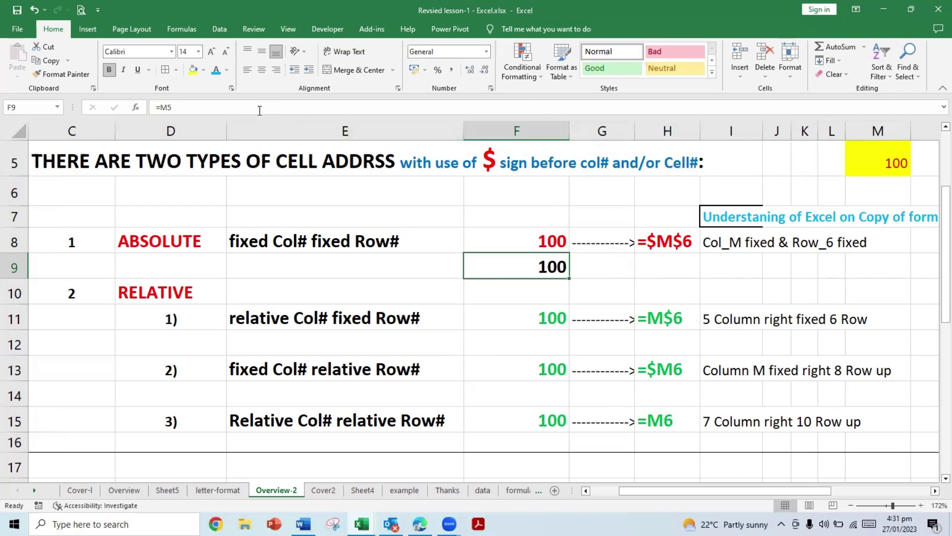
key(F2)
key(Escape)
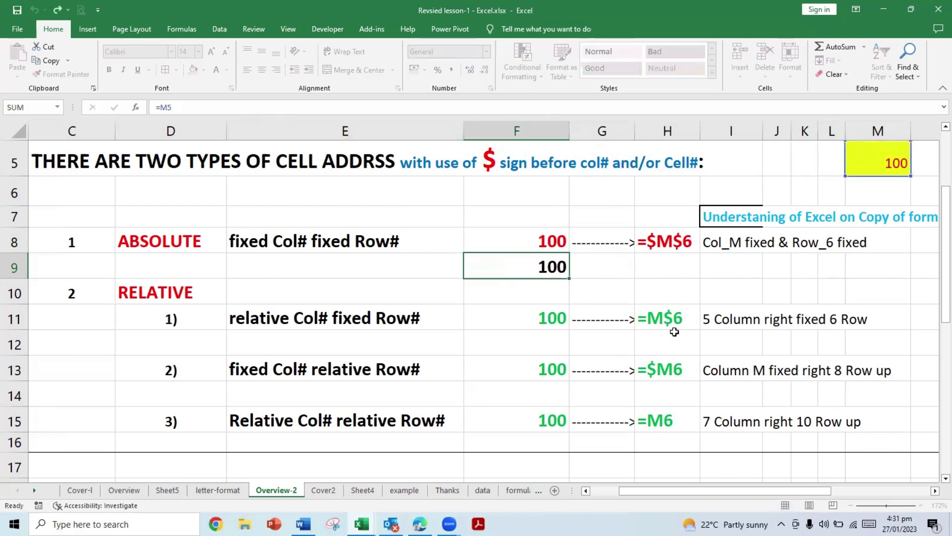
key(F2)
click(353, 113)
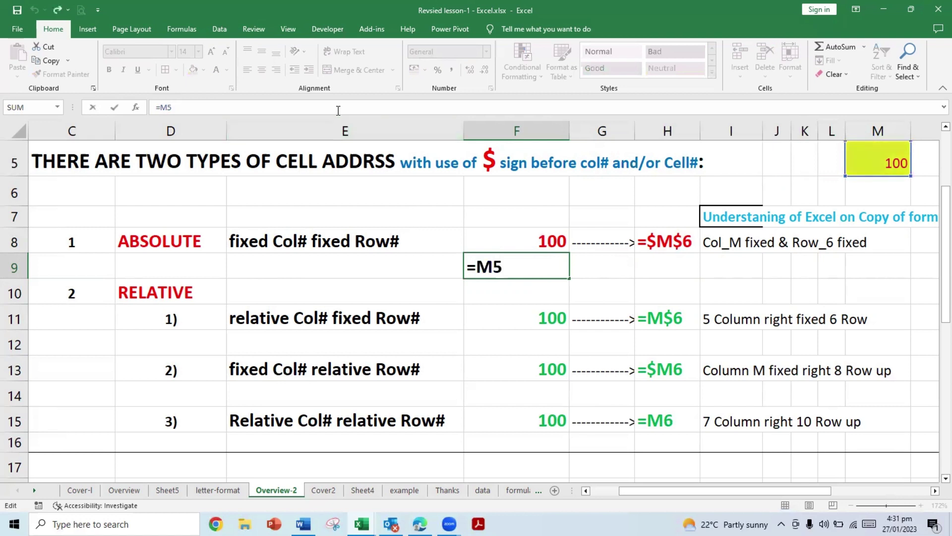
key(F4)
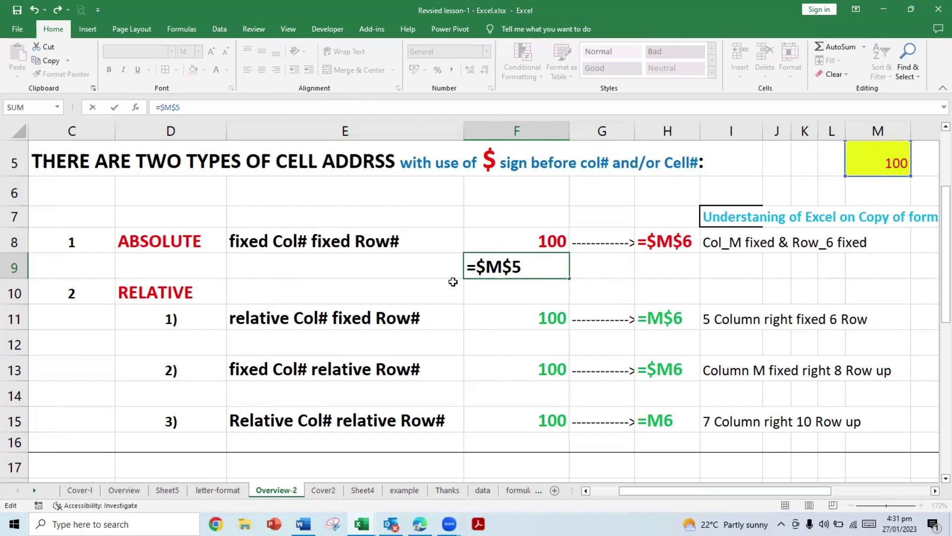
key(F4)
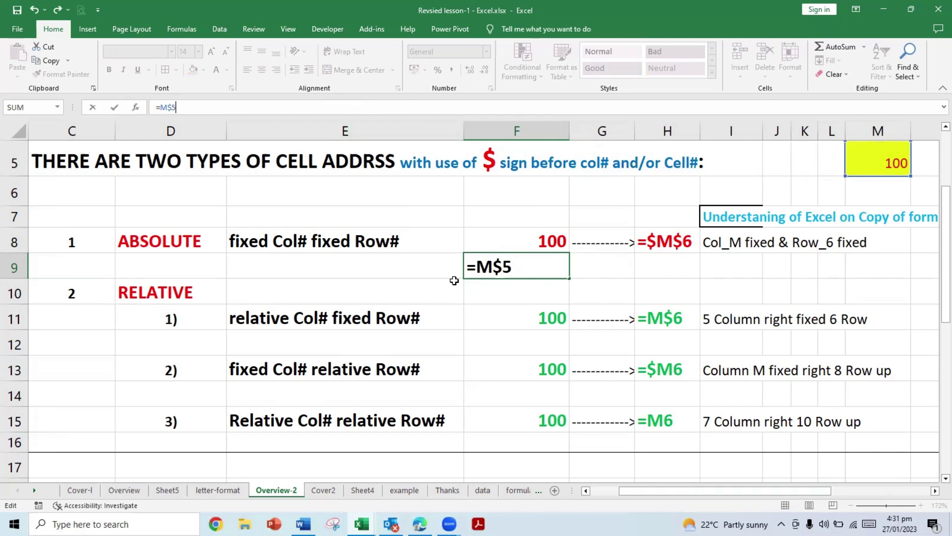
key(F4)
key(F4)
key(ctrl+Return)
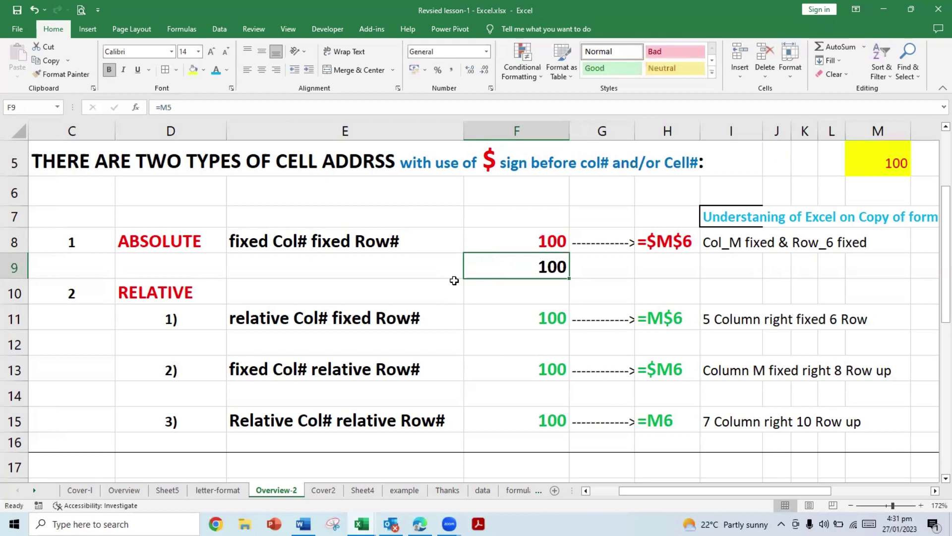
key(Delete)
key(Right)
key(Right)
key(Right)
key(Right)
key(Right)
key(Right)
key(Right)
key(Right)
key(Right)
key(Right)
key(Right)
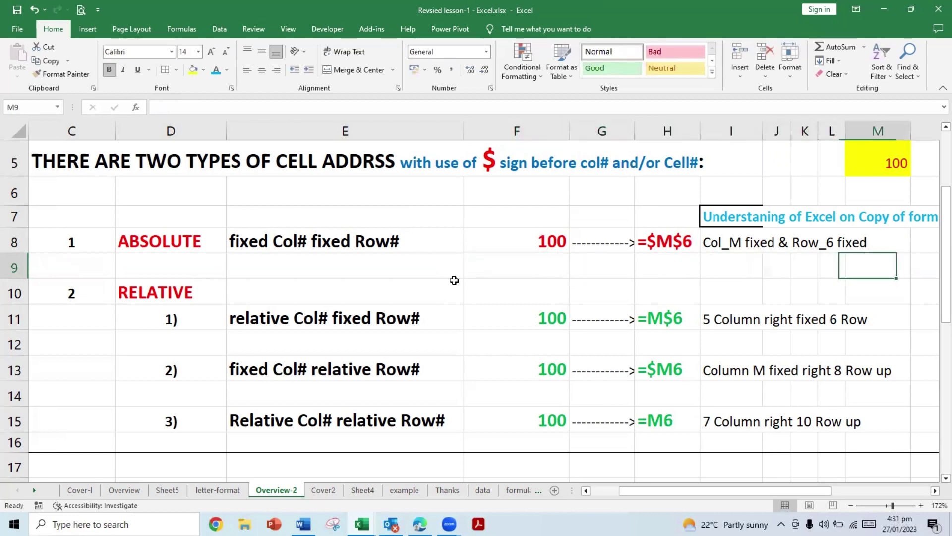
key(Left)
key(Left)
key(Left)
key(Left)
key(Left)
key(Left)
key(Left)
key(Left)
key(Left)
key(Left)
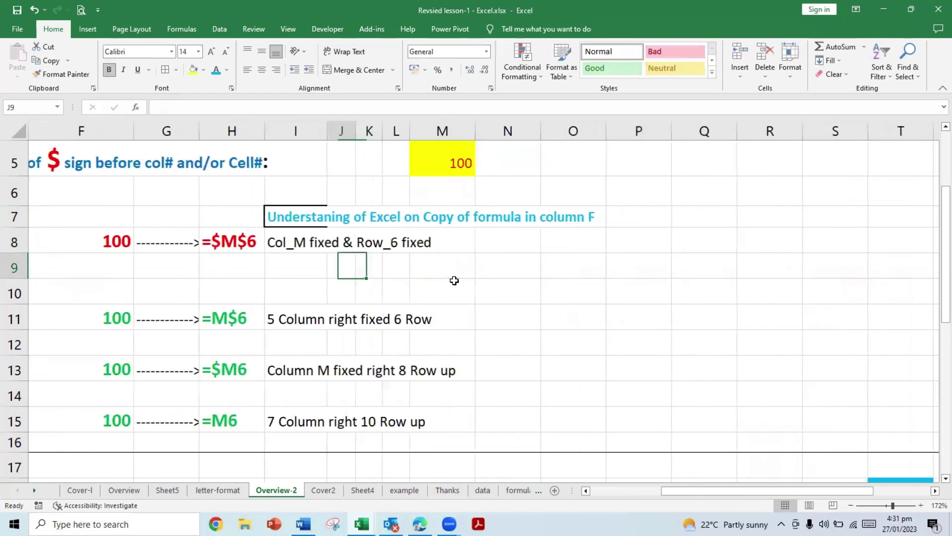
key(Up)
key(Up)
key(Down)
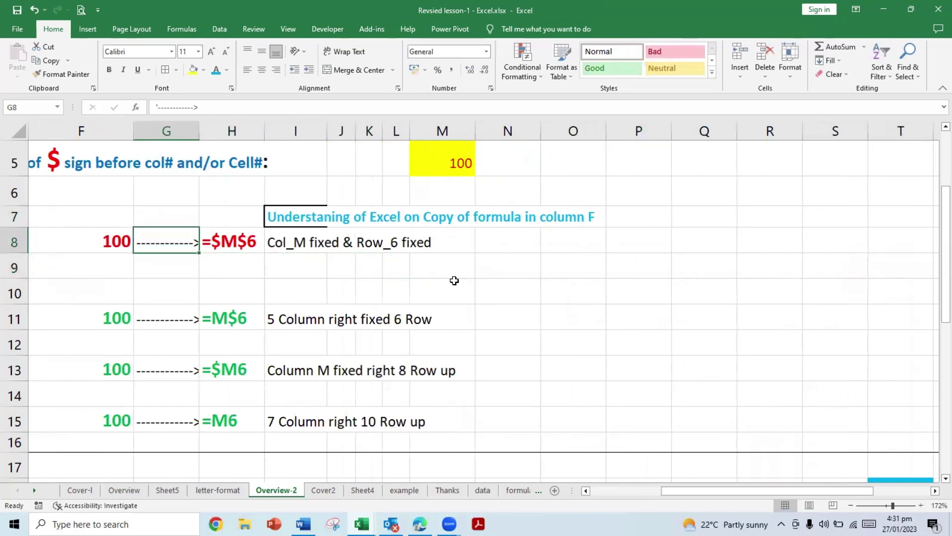
key(shift+Left)
key(shift+Right)
- Copy the SUM formula from G21 into H21
key(Down)
key(Down)
key(Down)
key(Down)
key(Down)
key(Down)
key(Down)
key(Down)
key(Down)
key(Down)
key(Down)
key(Down)
key(Down)
key(Down)
key(Down)
key(Down)
key(Down)
key(Down)
key(Down)
key(Down)
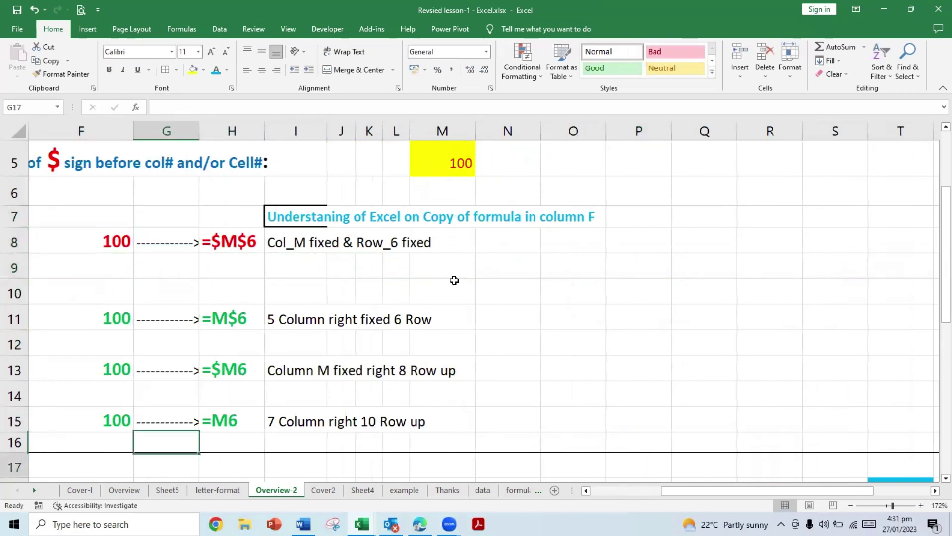
key(Up)
key(Up)
key(Up)
key(Up)
key(Up)
key(Up)
key(Up)
key(Up)
key(Up)
key(Up)
key(Up)
key(Up)
key(Up)
key(Up)
key(Up)
key(Up)
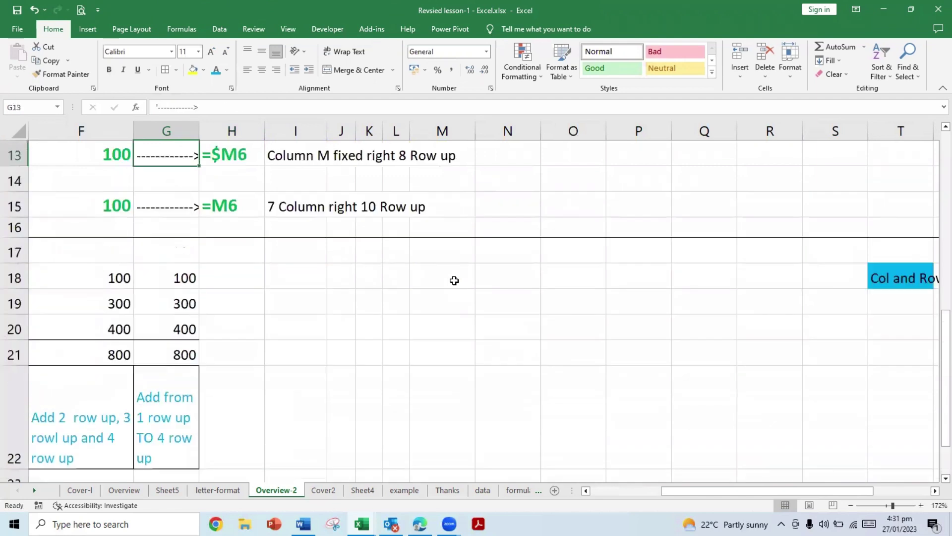
key(Down)
key(Down)
key(Down)
key(Down)
key(Down)
key(Down)
key(Down)
key(Down)
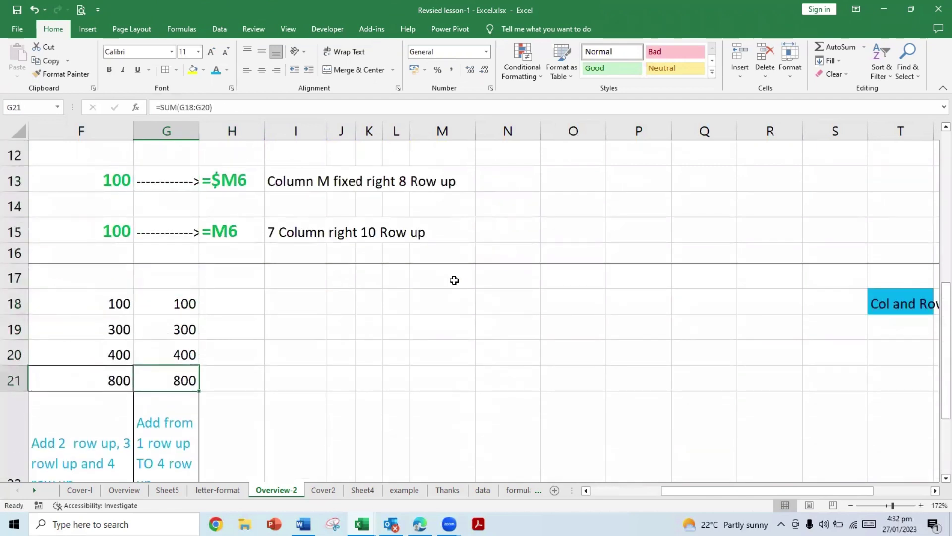
key(ctrl+c)
key(Right)
key(Return)
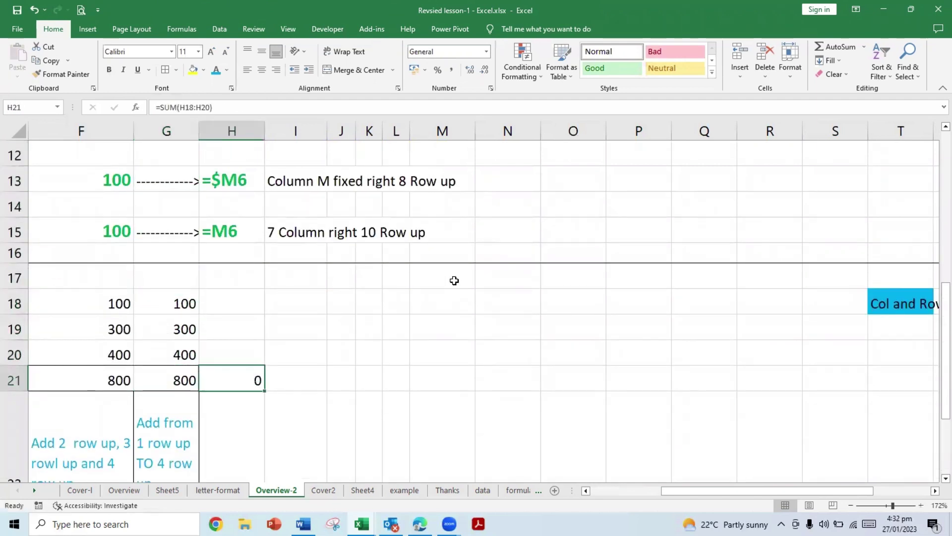
- Compare the amounts in column G with the empty cells in column H and examine the copied SUM formula in H21
click(165, 303)
click(222, 361)
click(232, 380)
click(228, 305)
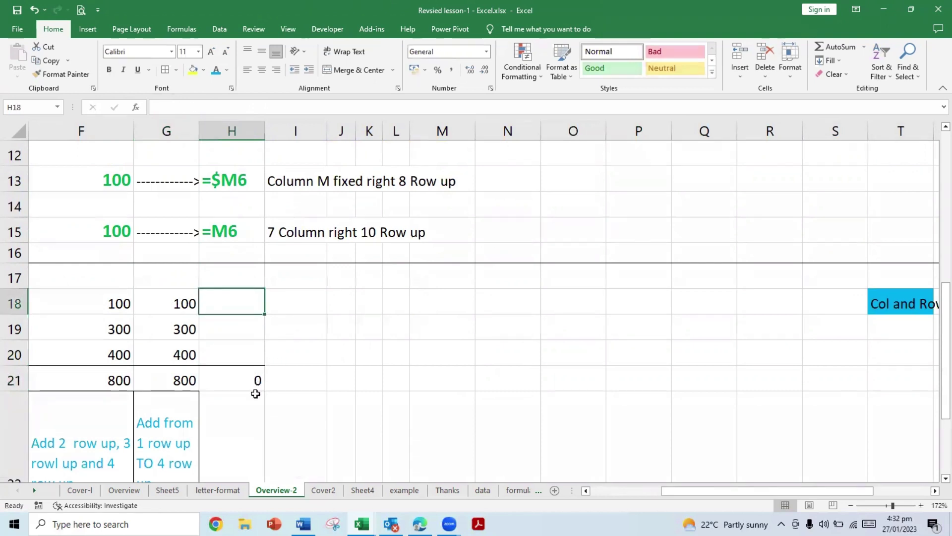
click(240, 384)
click(246, 107)
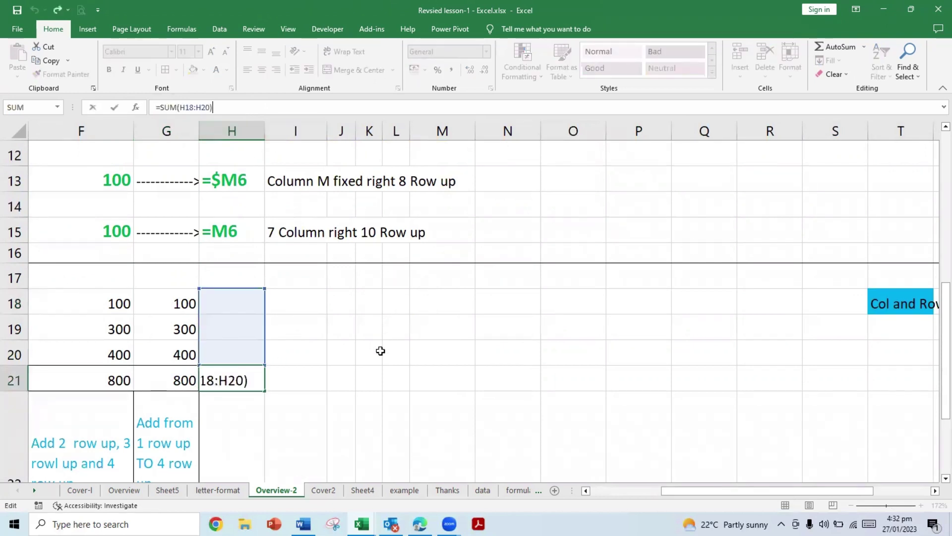
key(Escape)
- Step through the cells H18 to H20 above the copied total to trace the range it adds
click(231, 309)
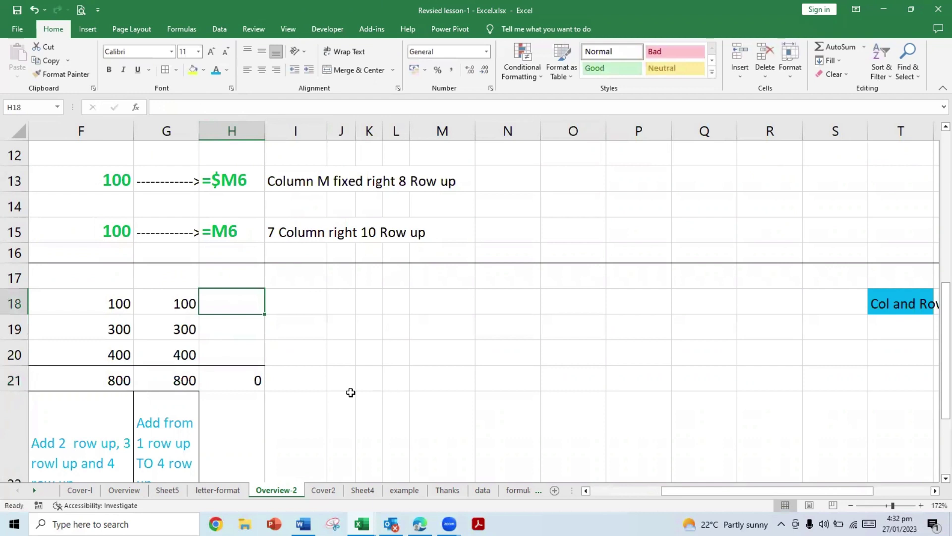
key(Down)
key(Down)
key(Down)
key(Up)
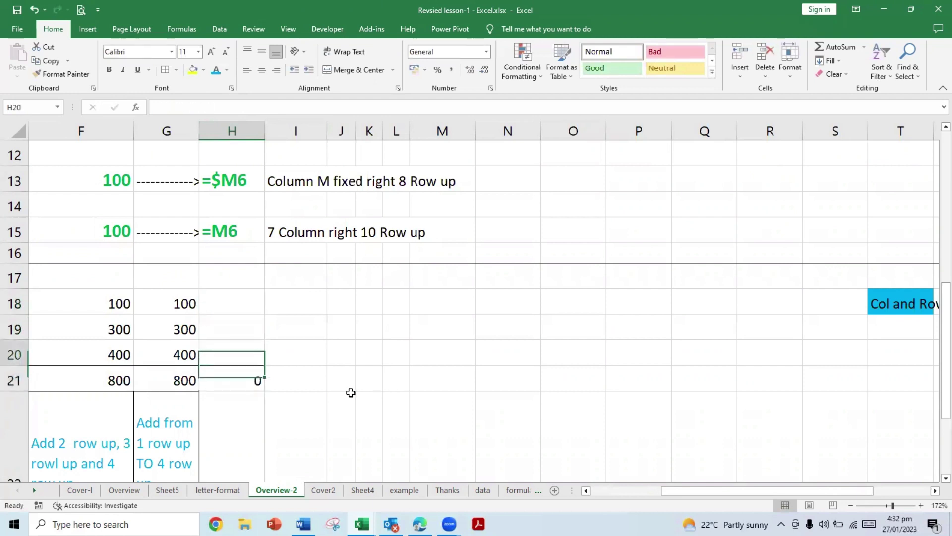
key(Up)
key(Up)
key(Down)
key(Down)
key(Down)
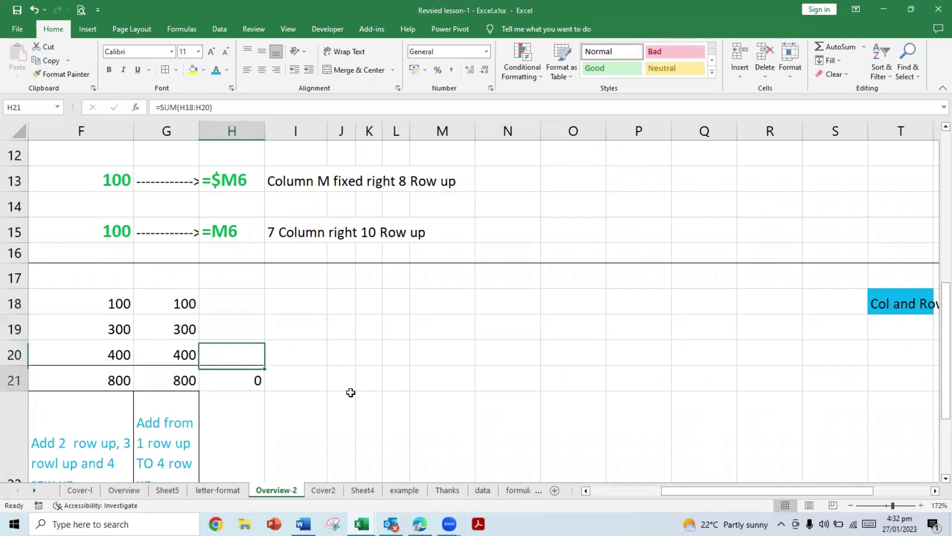
key(Up)
key(Up)
key(Up)
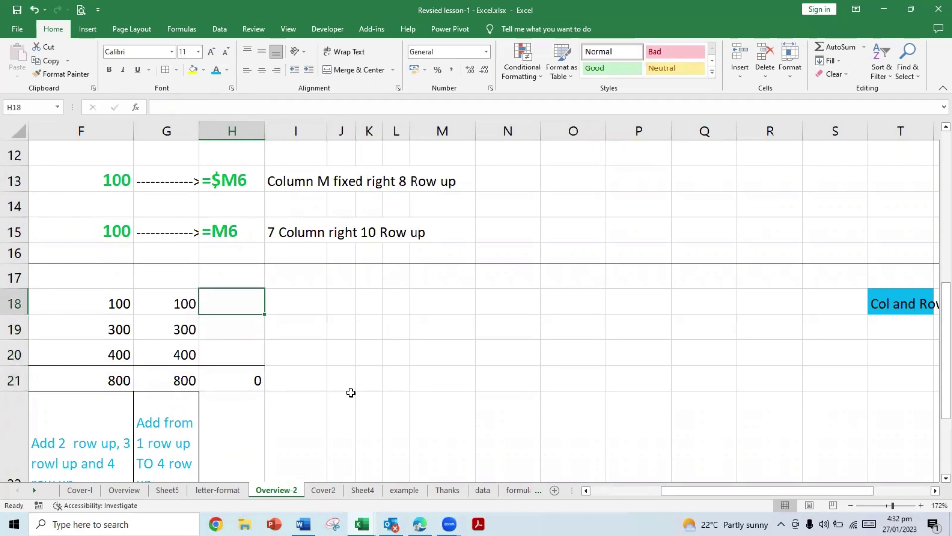
- Test the copied total by entering 500 in H19, and clear that cell again
key(Down)
text(500)
key(Return)
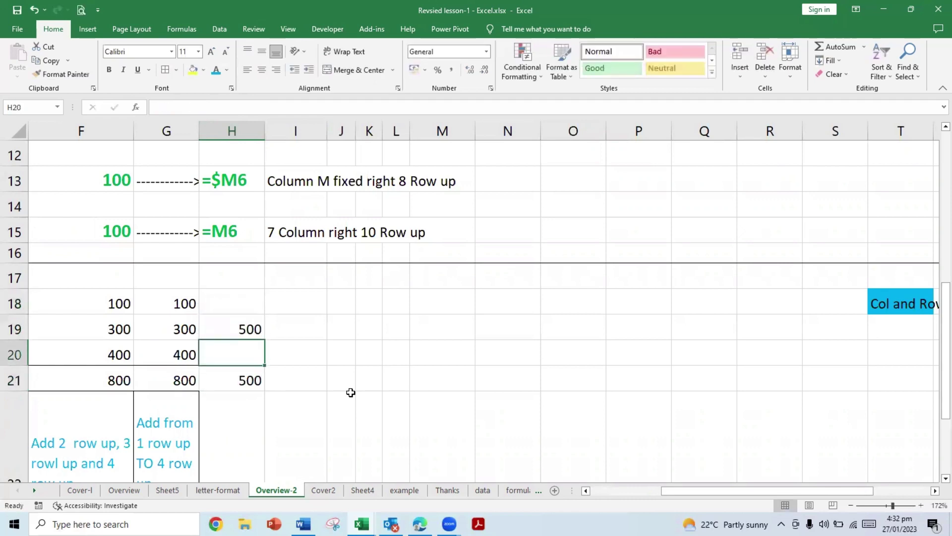
key(Up)
key(Delete)
- Return to the absolute reference example in H8 and follow its explanation along row 8 to column M
key(Up)
key(Up)
key(Up)
key(Up)
key(Up)
key(Up)
key(Up)
key(Up)
key(Up)
key(Up)
key(Up)
key(Up)
key(Up)
key(Up)
key(Up)
key(Up)
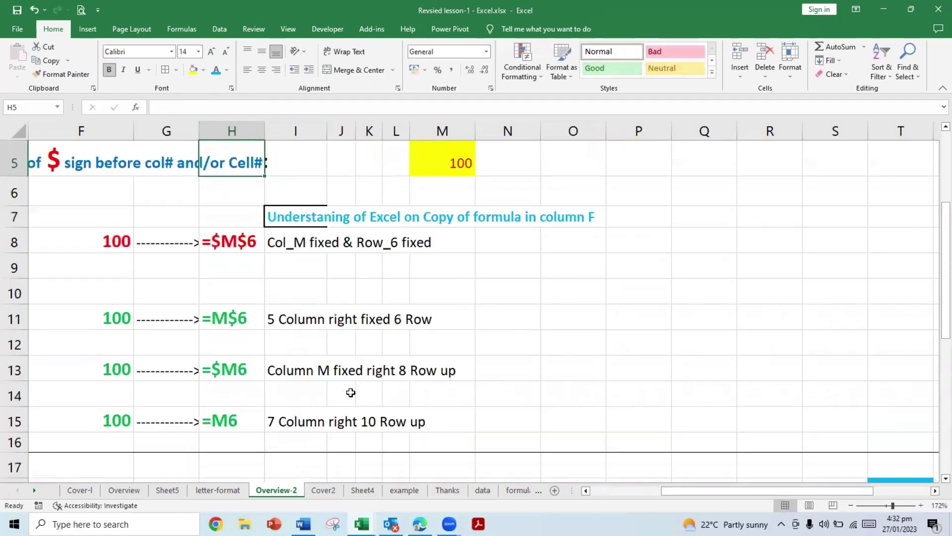
key(Down)
key(Down)
key(Down)
key(Down)
key(Down)
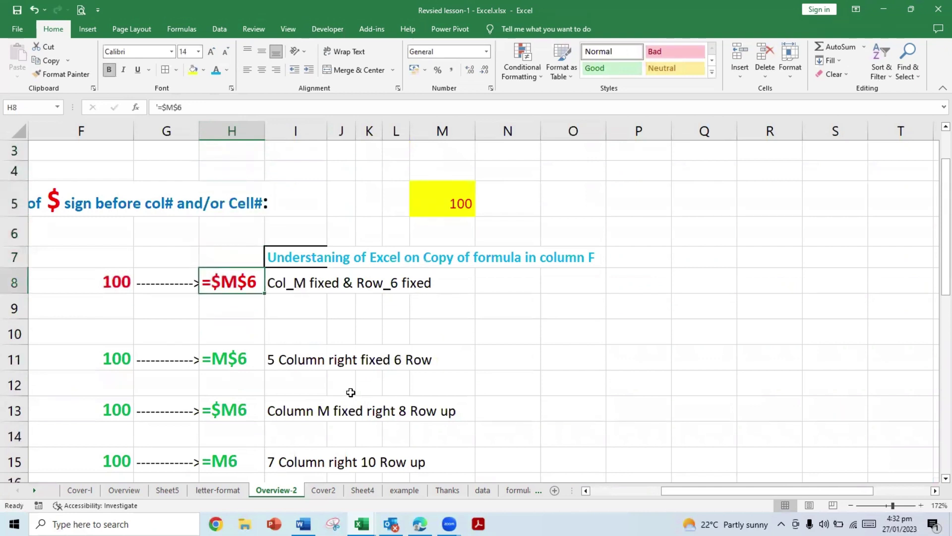
key(Right)
key(Right)
key(Right)
key(Right)
key(Right)
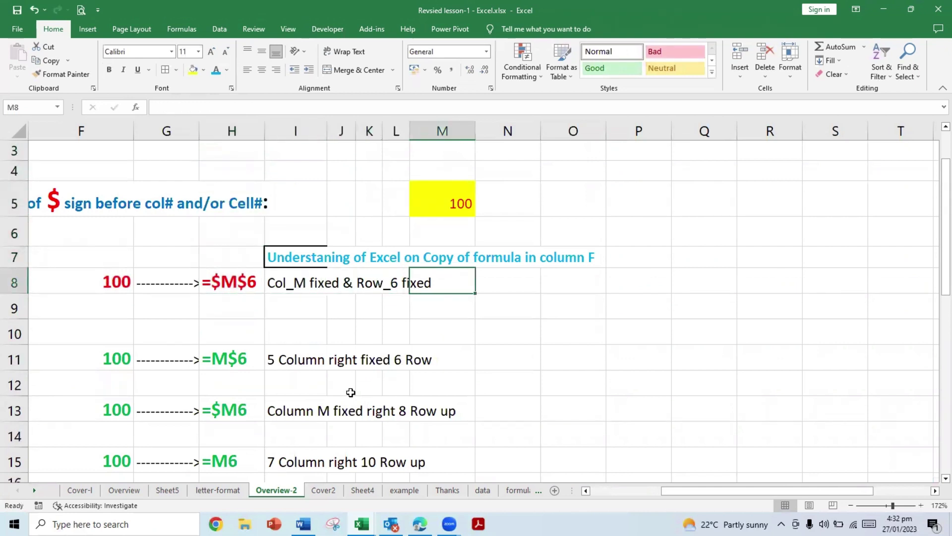
key(Left)
key(Left)
key(Left)
key(Left)
key(Left)
key(ctrl+c)
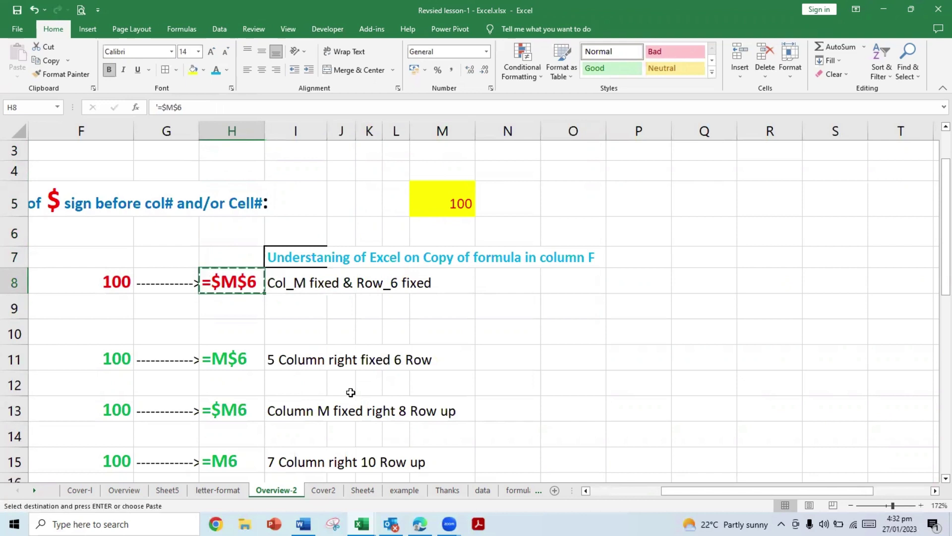
key(Right)
key(Right)
key(Right)
key(Right)
key(Right)
key(Right)
key(Return)
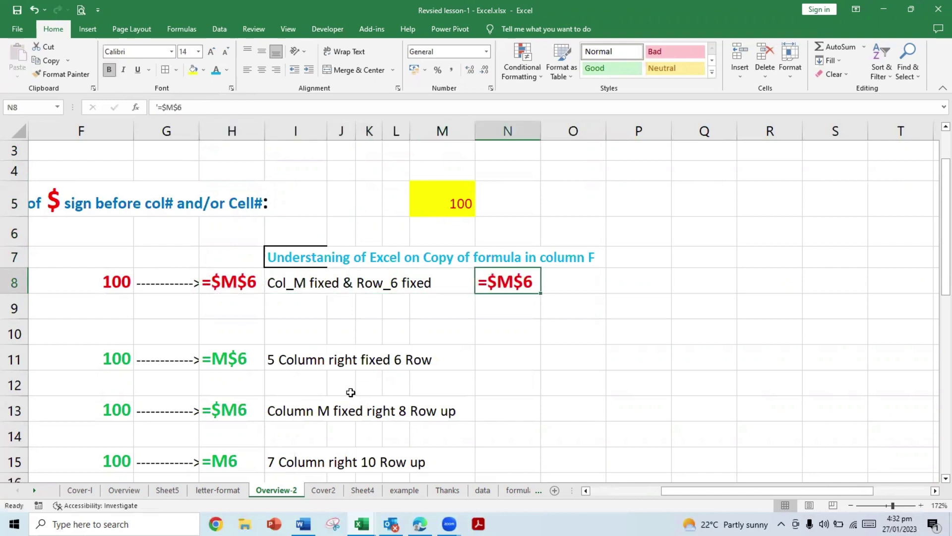
key(ctrl+z)
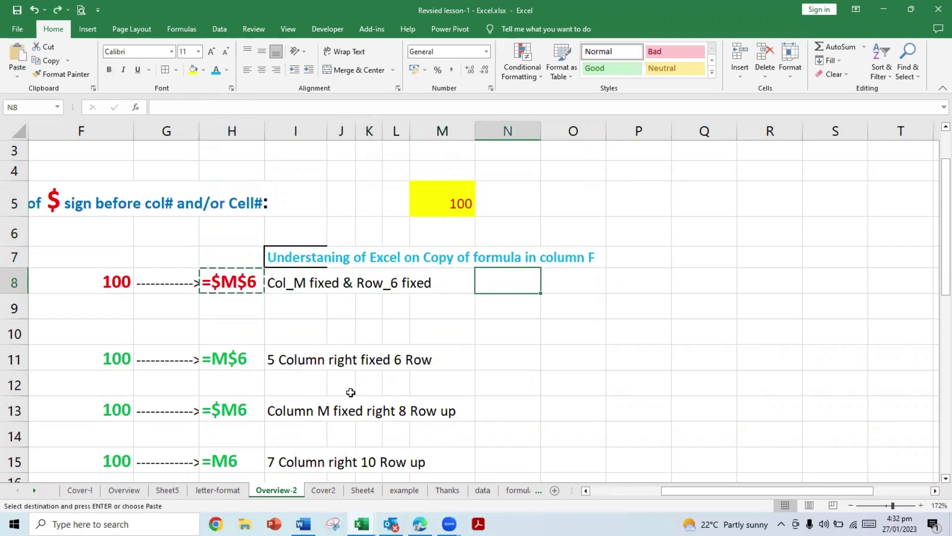
key(Escape)
- Copy the fully absolute reference formula from F8 to N8
key(Left)
key(Left)
key(Left)
key(Left)
key(Left)
key(Left)
key(Left)
key(Left)
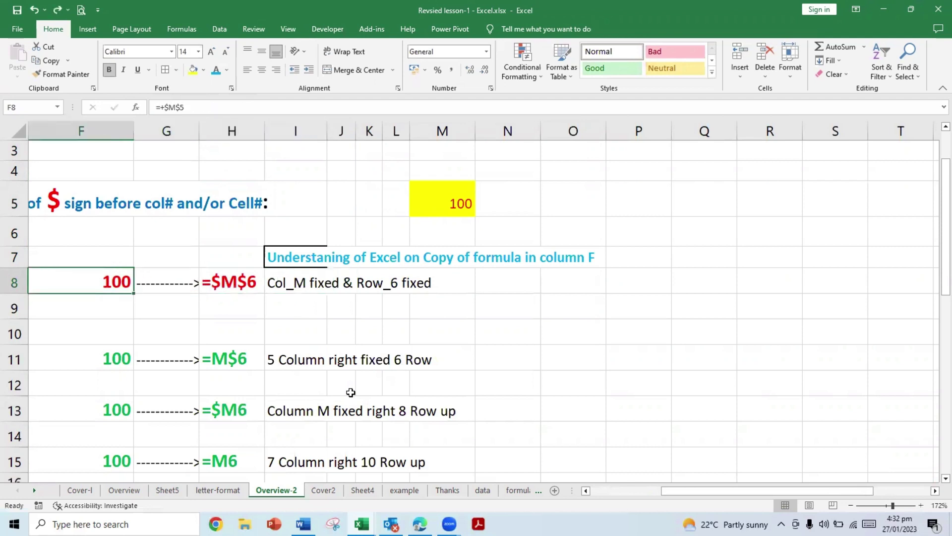
key(ctrl+c)
key(Right)
key(Right)
key(Right)
key(Right)
key(Right)
key(Right)
key(Right)
key(Right)
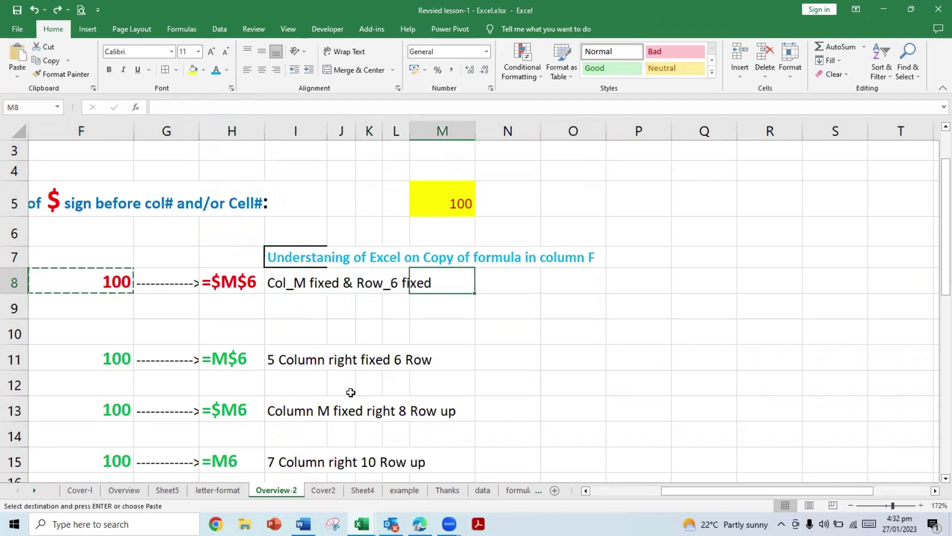
key(ctrl+v)
key(Right)
key(Left)
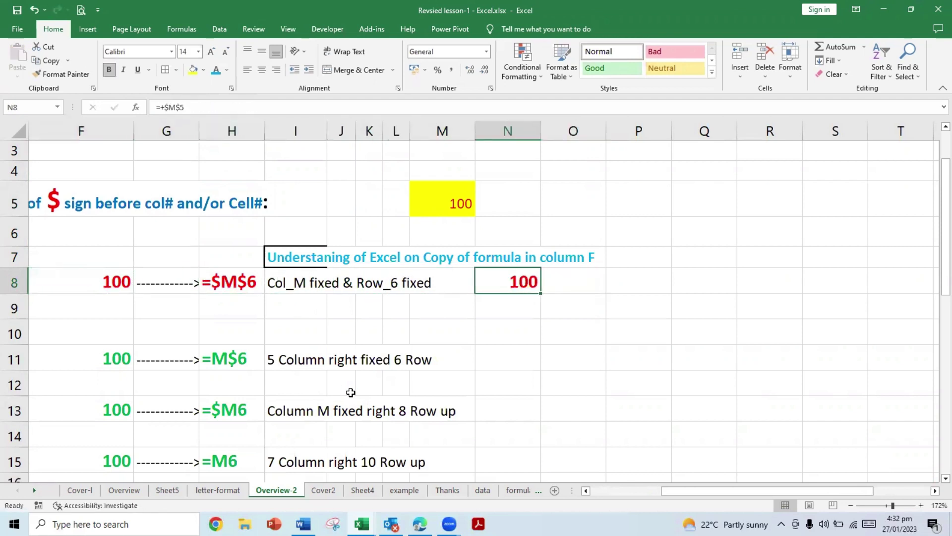
- Copy the absolute reference formula from N8 to N11
key(ctrl+c)
key(Down)
key(Down)
key(Down)
key(Return)
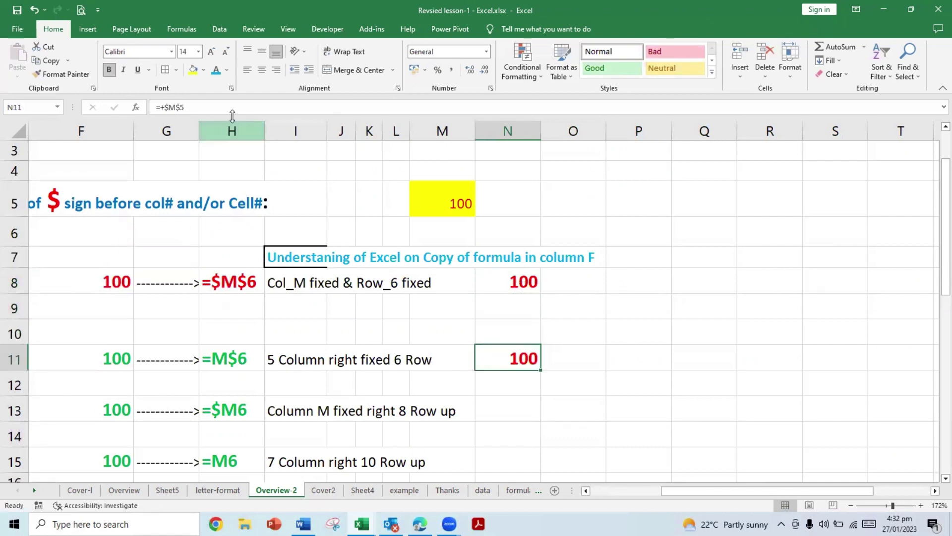
- Compare the copied formulas in N11 and N8 and trace the cell they refer to
key(F2)
click(498, 278)
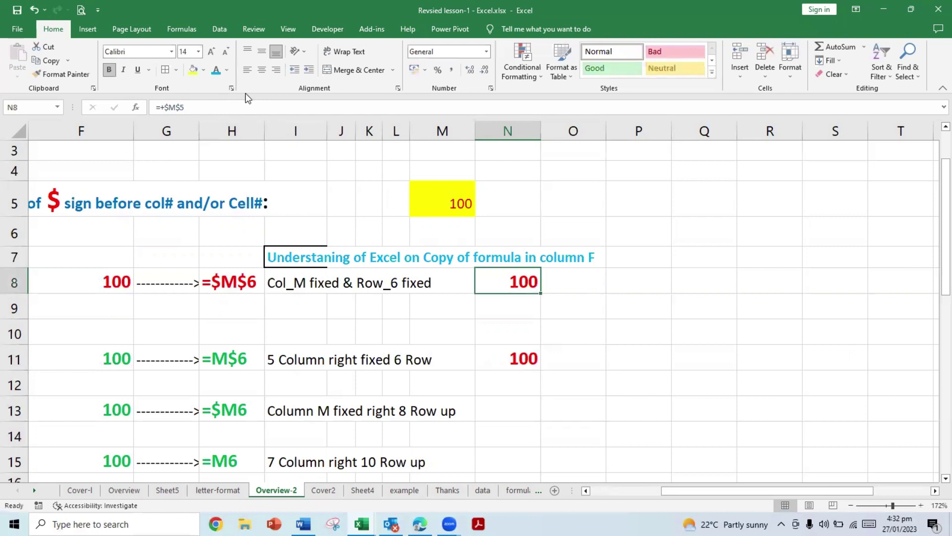
key(F2)
key(Escape)
click(525, 355)
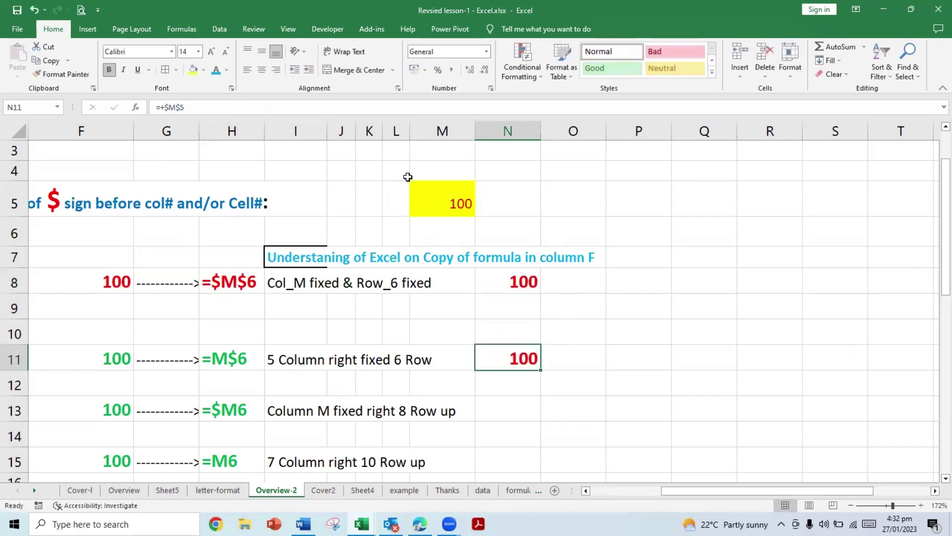
click(289, 106)
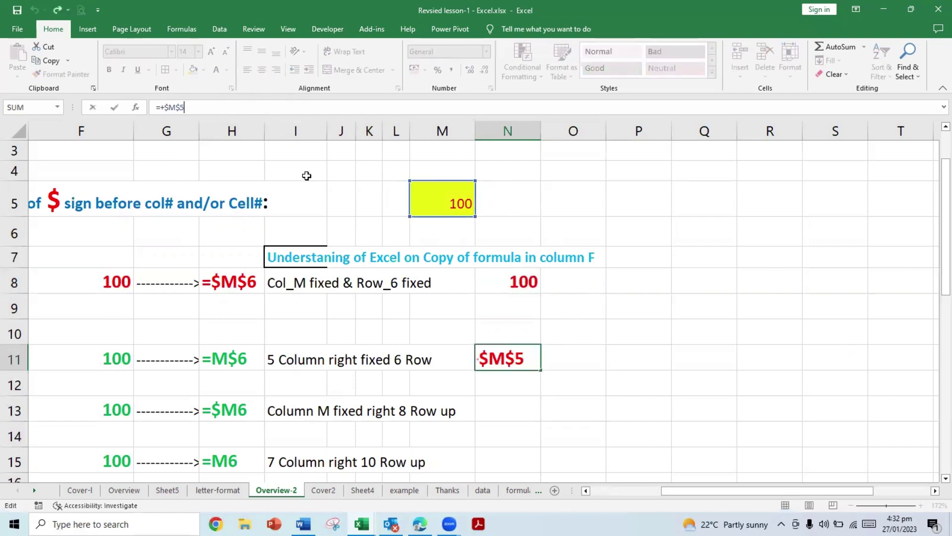
key(Escape)
- Clear the test copies of the absolute reference formula in N8 and N11
click(485, 283)
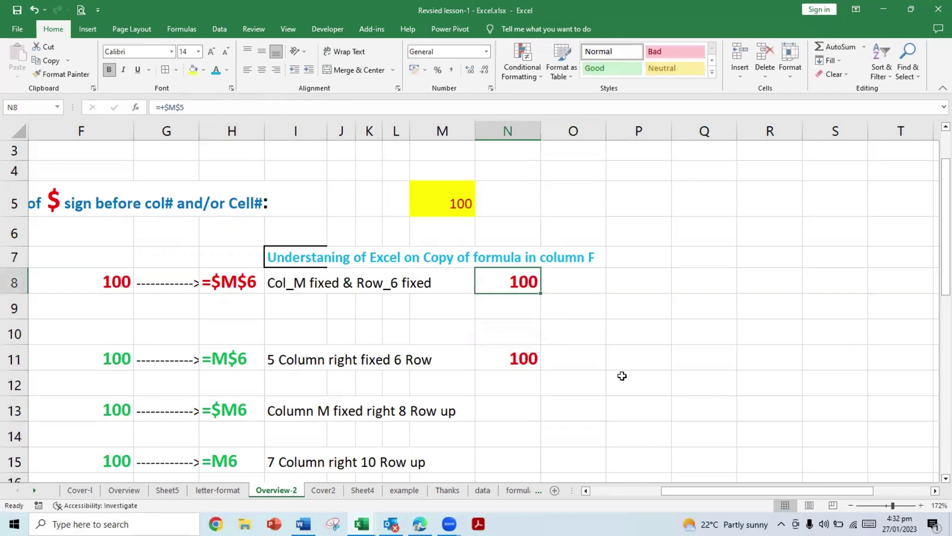
key(shift+Down)
key(shift+Down)
key(shift+Down)
key(shift+Down)
key(Delete)
- Copy the mixed and relative reference formulas in F11:F15 to N11:N15
key(Left)
key(Left)
key(Left)
key(Left)
key(Left)
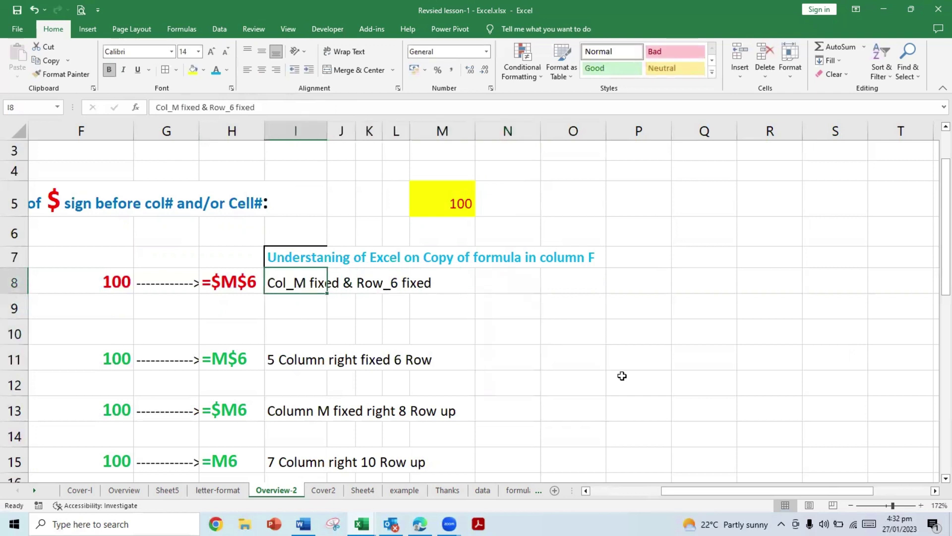
key(Left)
key(Left)
key(Down)
key(Down)
key(Down)
key(Down)
key(Down)
key(Down)
key(Down)
key(Down)
key(Down)
key(Down)
key(Left)
key(Up)
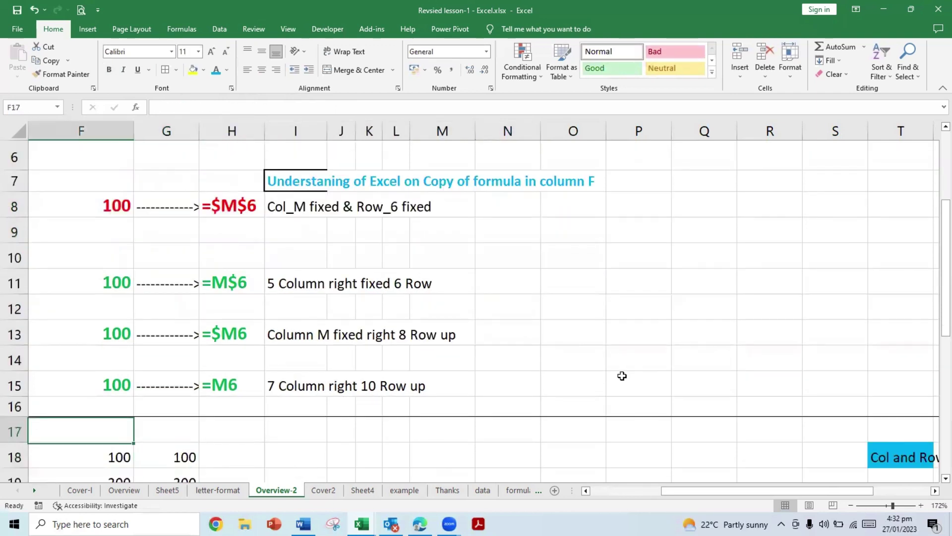
key(Up)
key(Up)
key(Up)
key(Up)
key(Up)
key(Up)
key(Up)
key(Down)
key(shift+Down)
key(shift+Down)
key(shift+Down)
key(shift+Down)
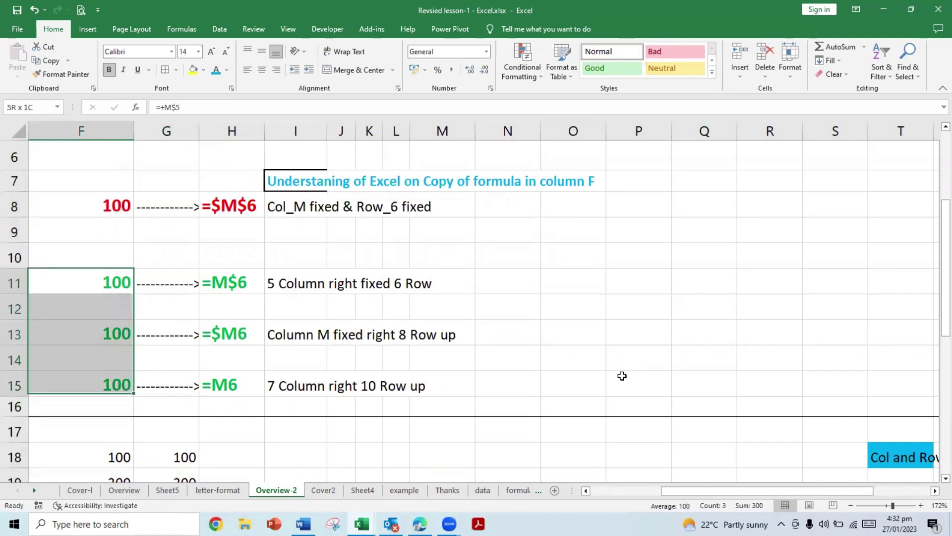
key(ctrl+c)
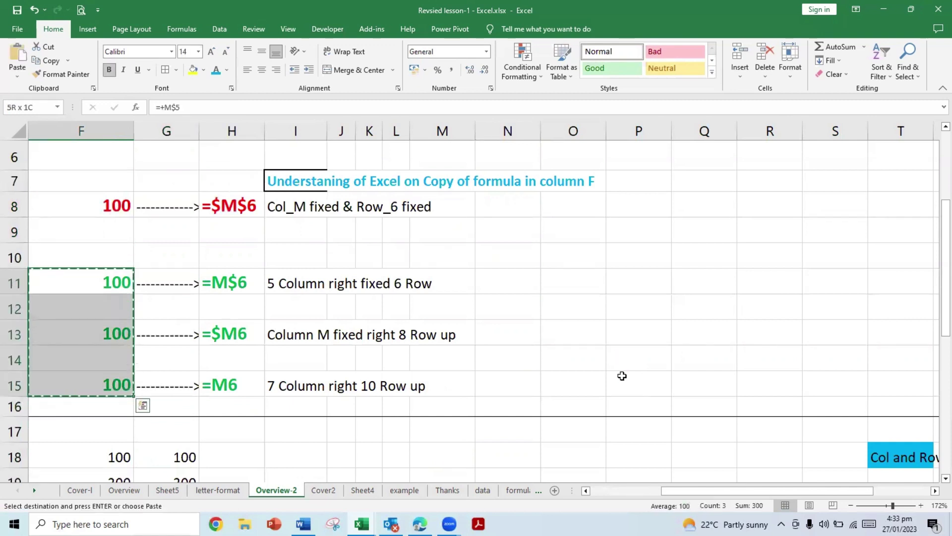
key(Right)
key(Right)
key(Right)
key(Right)
key(Right)
key(Right)
key(Right)
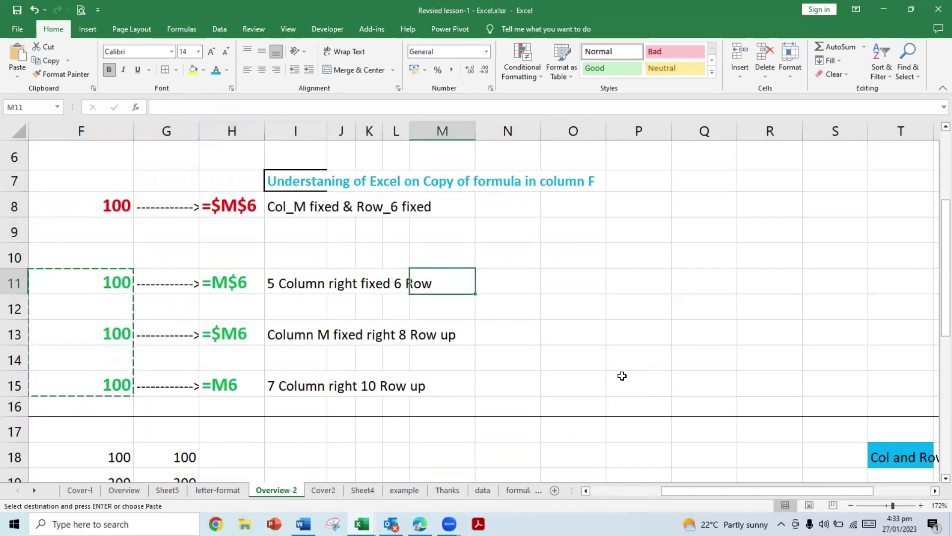
key(Right)
key(Return)
- Step through column N from row 2 down past row 15 to review the pasted formula cells
key(Up)
key(Up)
key(Up)
key(Up)
key(Up)
key(Up)
key(Up)
key(Up)
key(Up)
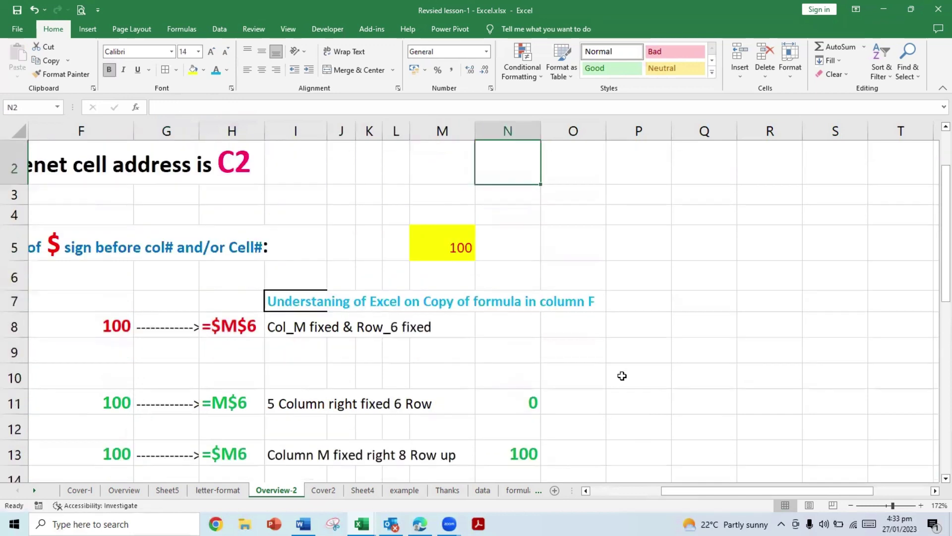
key(Down)
key(Down)
key(Down)
key(Down)
key(Down)
key(Down)
key(Down)
key(Down)
key(Down)
key(Down)
key(Down)
key(Down)
key(Down)
key(Down)
key(Up)
key(Up)
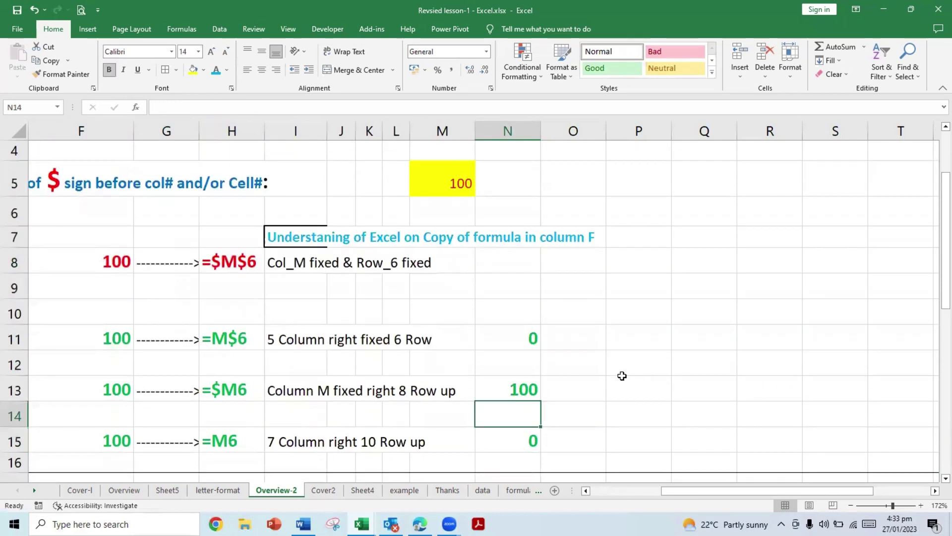
- Examine the column-fixed formula in N13 and compare it with the explanation in I13
key(Up)
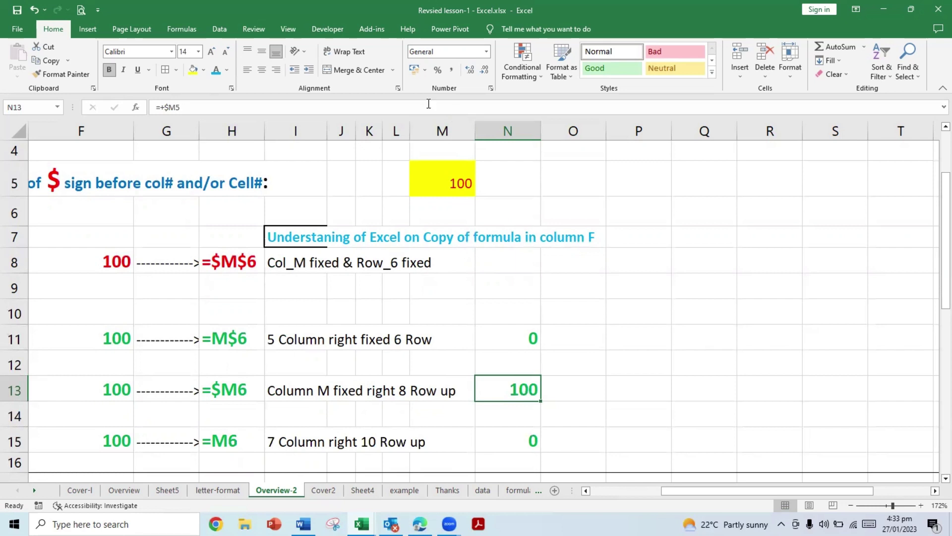
key(F2)
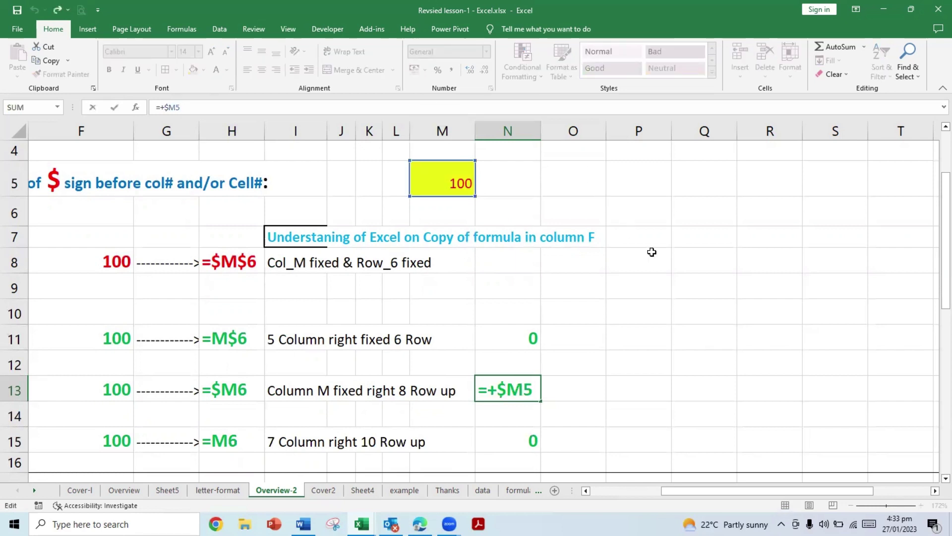
key(Escape)
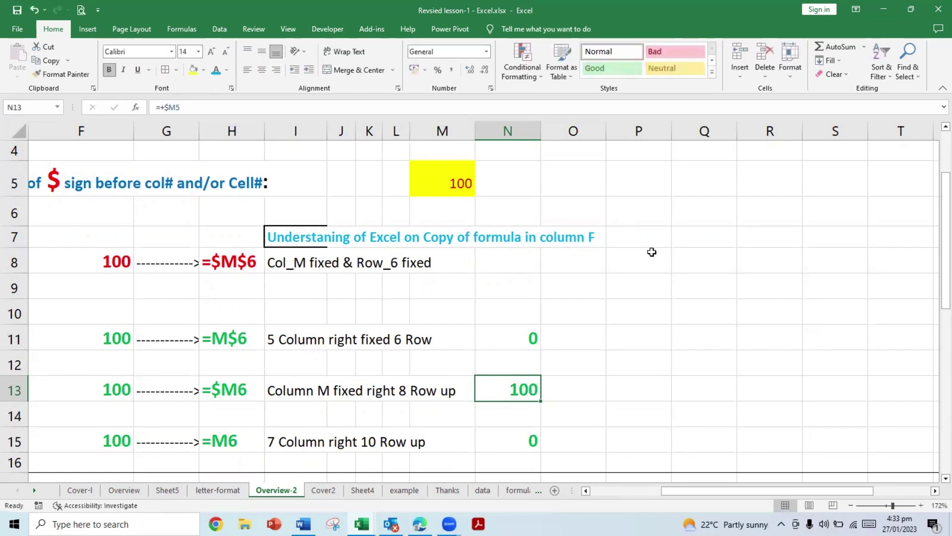
key(Left)
key(Left)
key(Left)
key(Left)
key(Left)
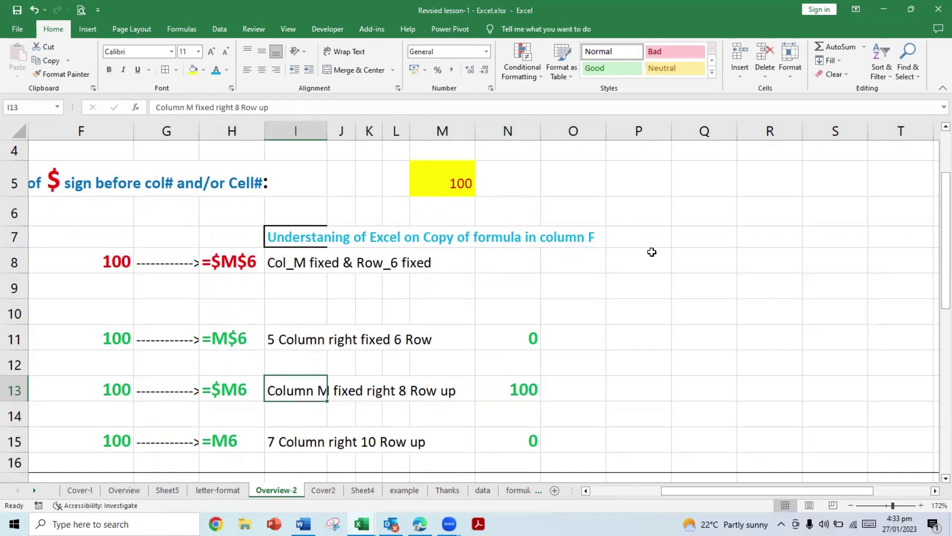
key(Right)
key(Right)
key(Right)
key(Right)
key(Right)
key(Right)
key(Right)
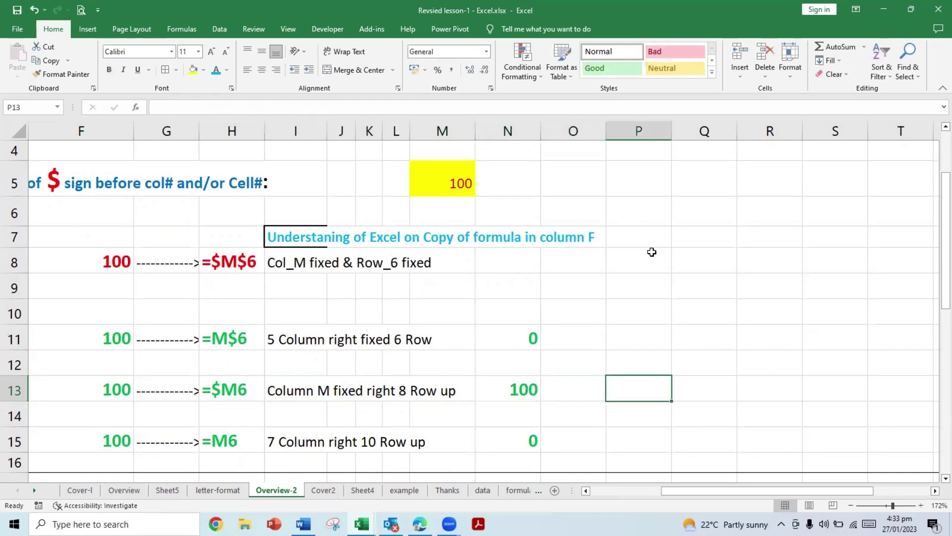
key(Left)
key(Left)
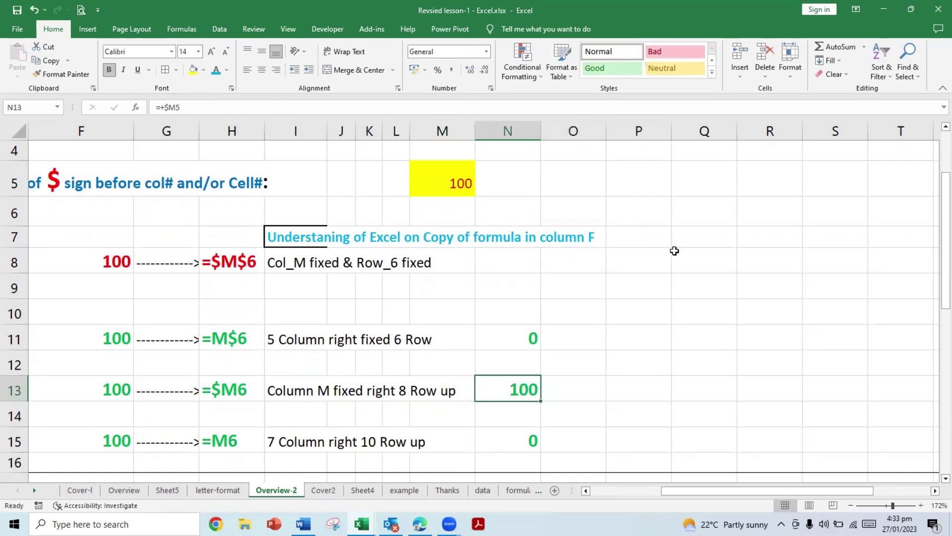
- Highlight row 5 as the fixed row and examine the row-fixed formula copied to N11
click(15, 184)
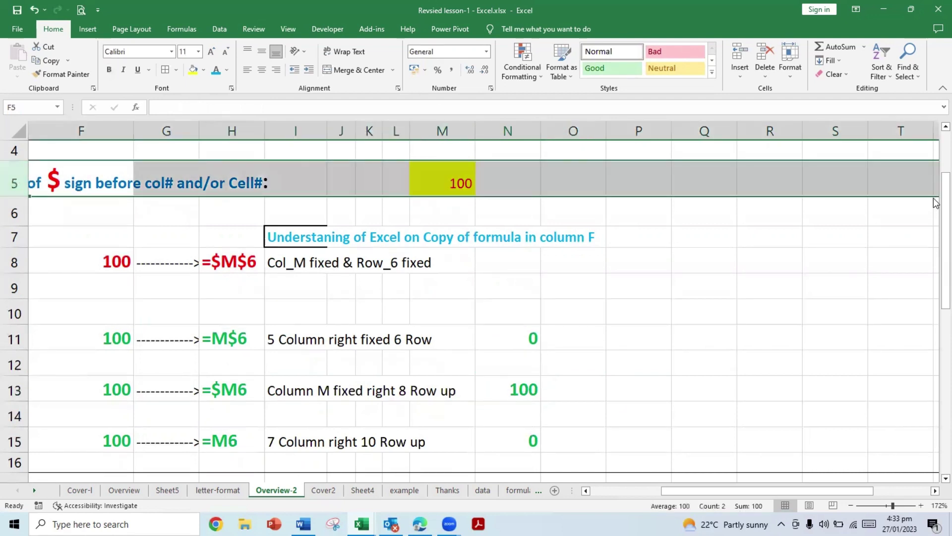
click(563, 305)
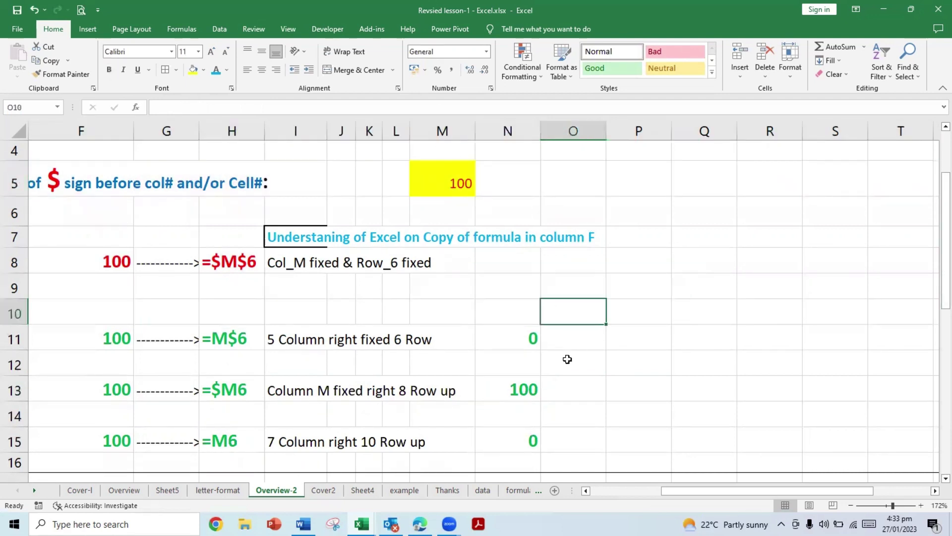
click(521, 335)
click(394, 109)
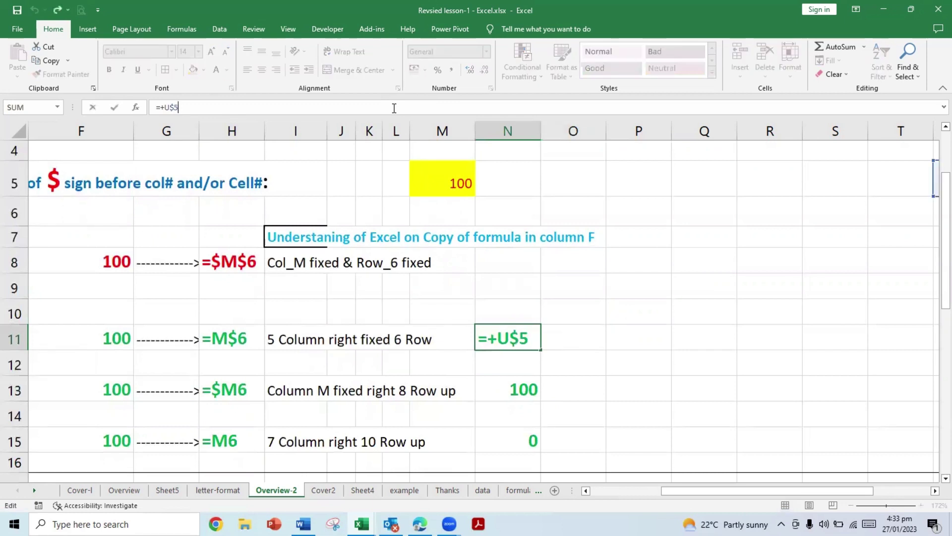
key(Escape)
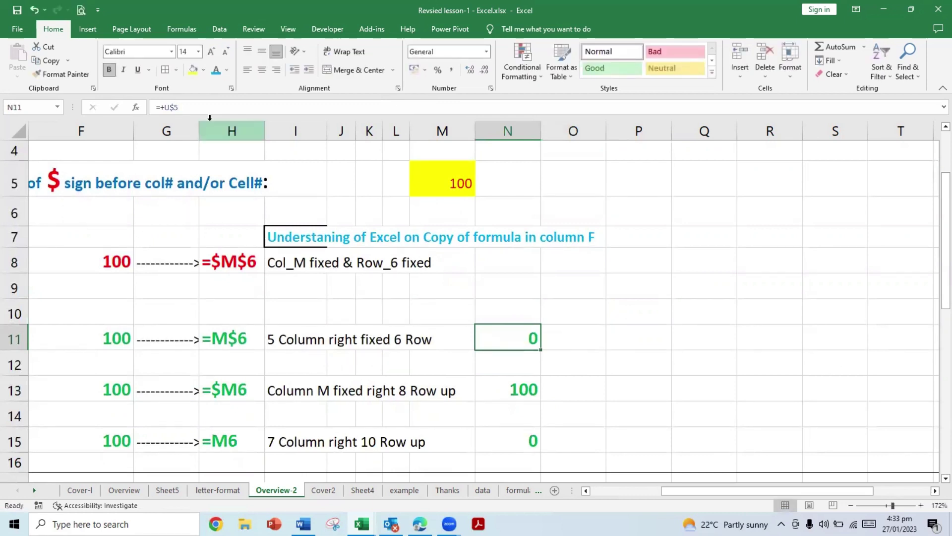
click(208, 108)
key(Escape)
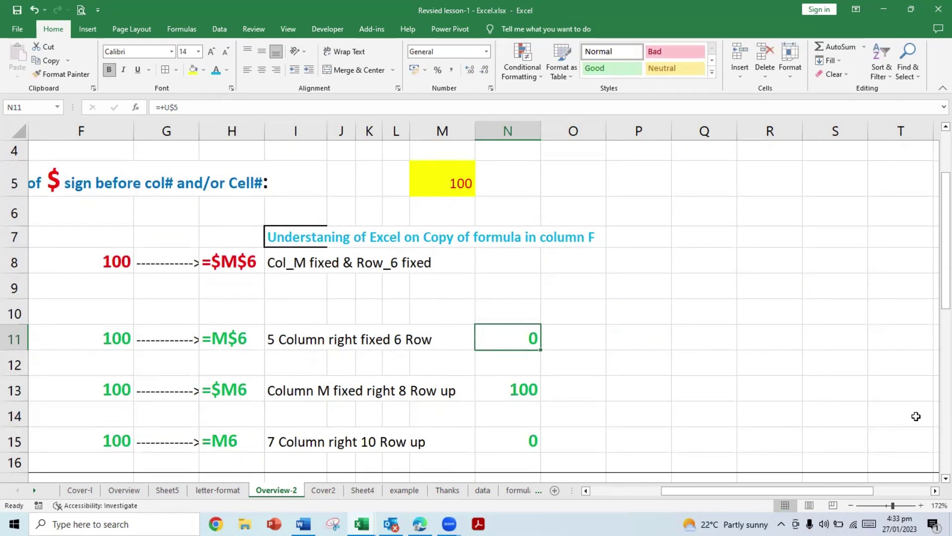
- Trace the formula in N11 to the cell it references in column U
click(935, 491)
click(935, 491)
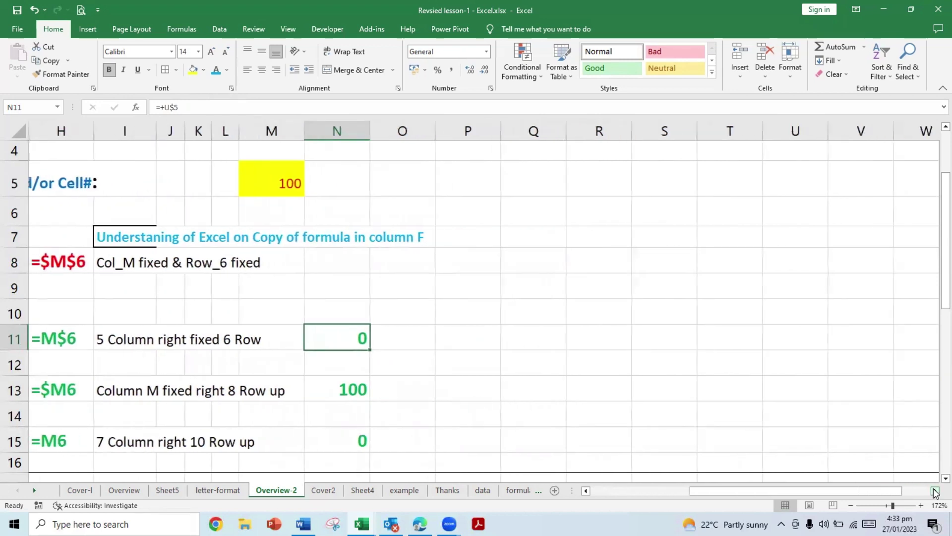
click(193, 110)
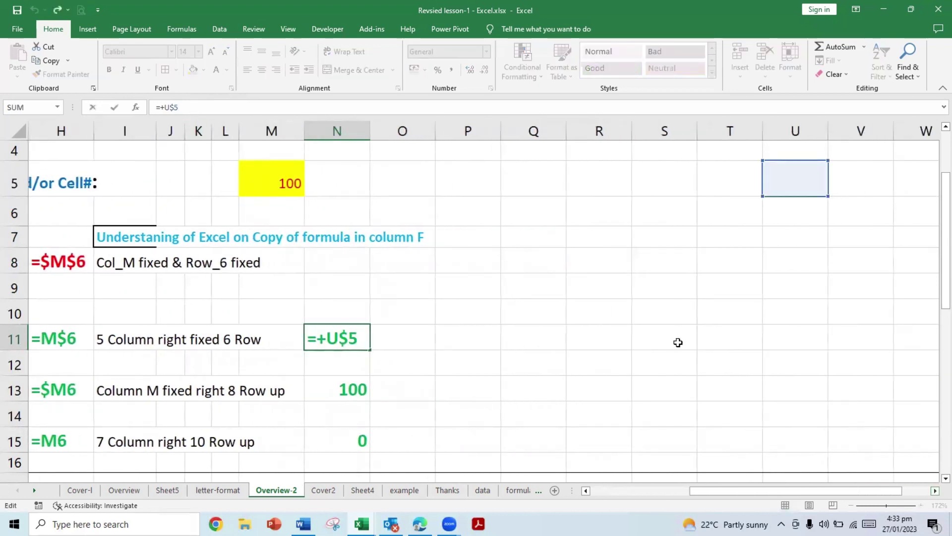
key(Escape)
key(F2)
key(Escape)
- Trace the cell referenced by the fully relative formula in N15 and return to the examples in column F
click(336, 436)
click(277, 109)
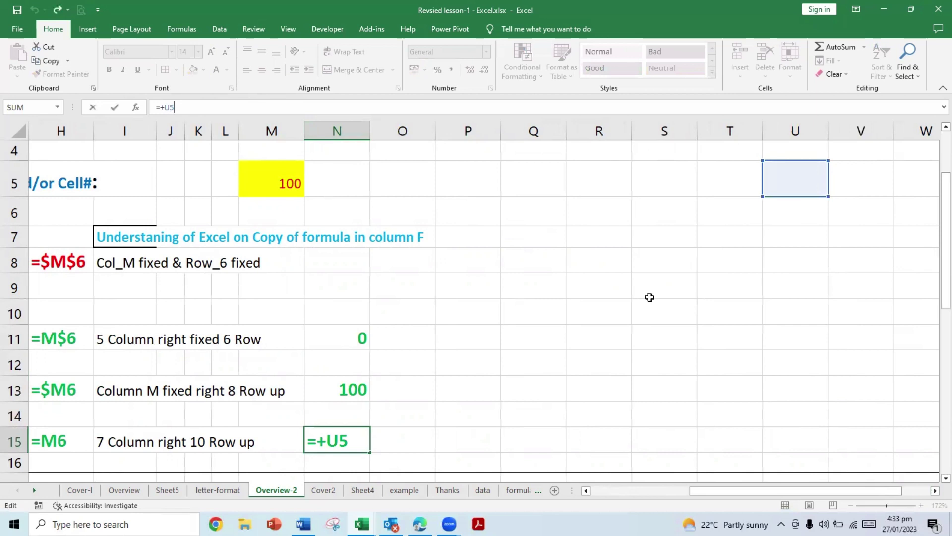
key(Escape)
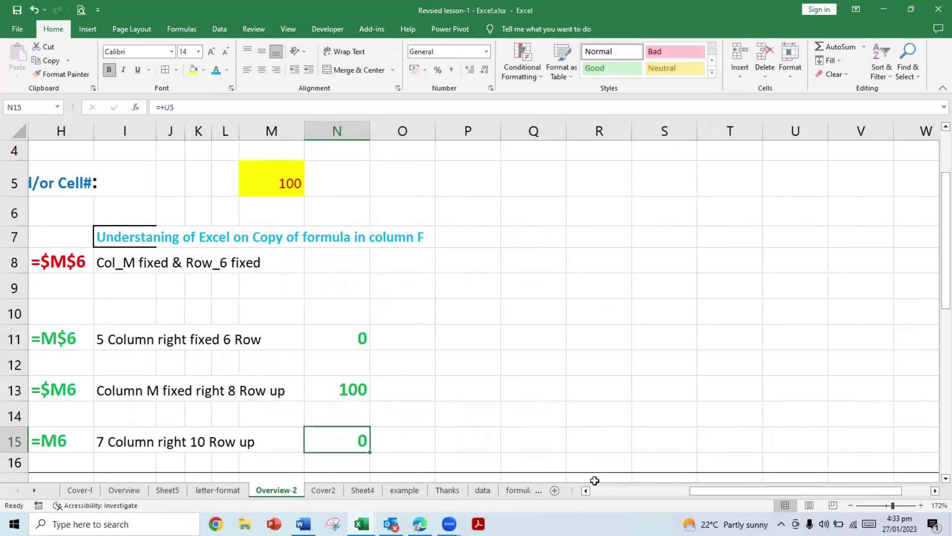
drag(840, 490, 809, 494)
scroll(735, 476, right, 1)
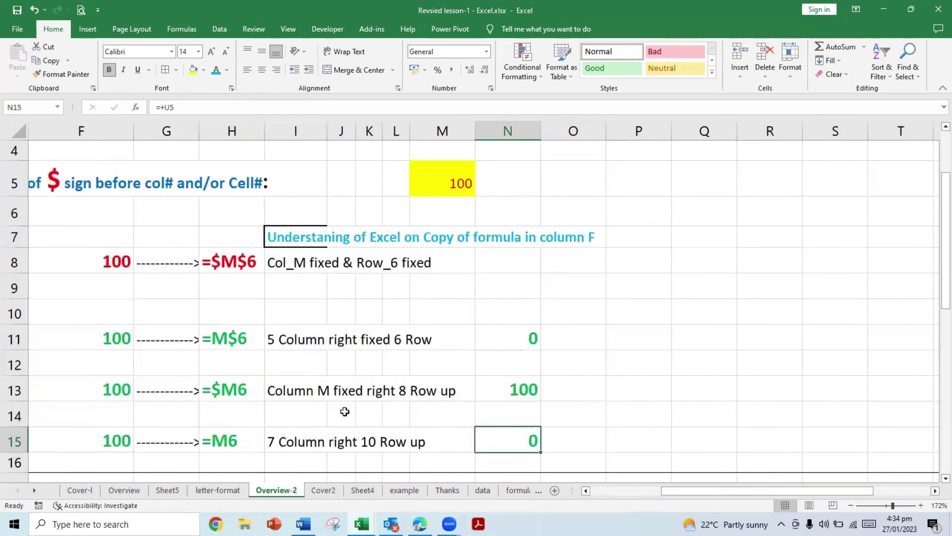
click(663, 387)
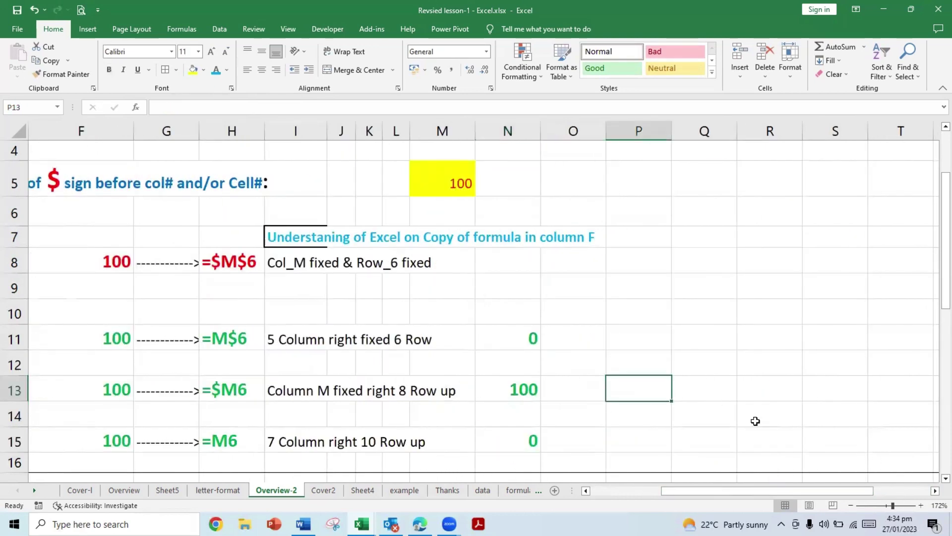
- Highlight the copied mixed and relative formula results in N11:N15
key(Up)
key(Up)
key(Up)
key(Left)
key(Left)
key(Down)
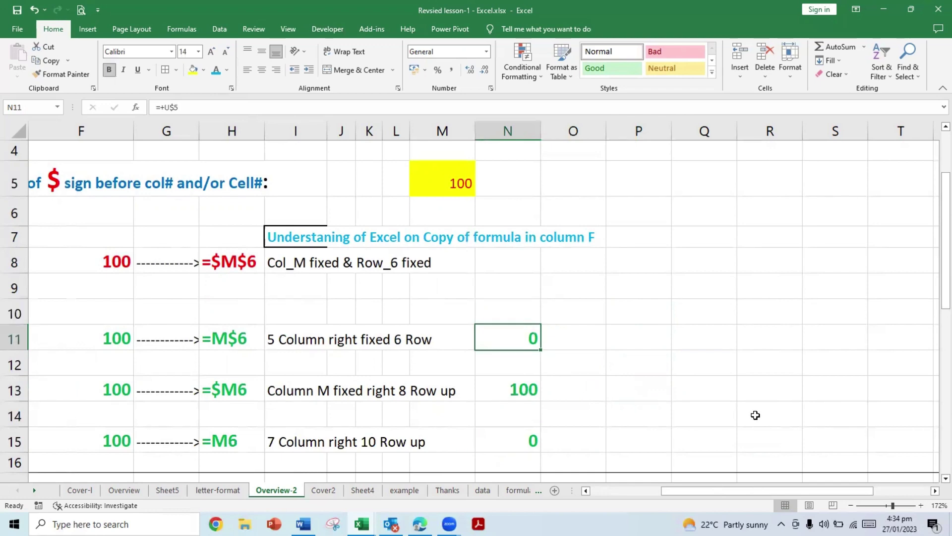
key(shift+Down)
key(shift+Down)
key(shift+Down)
key(shift+Down)
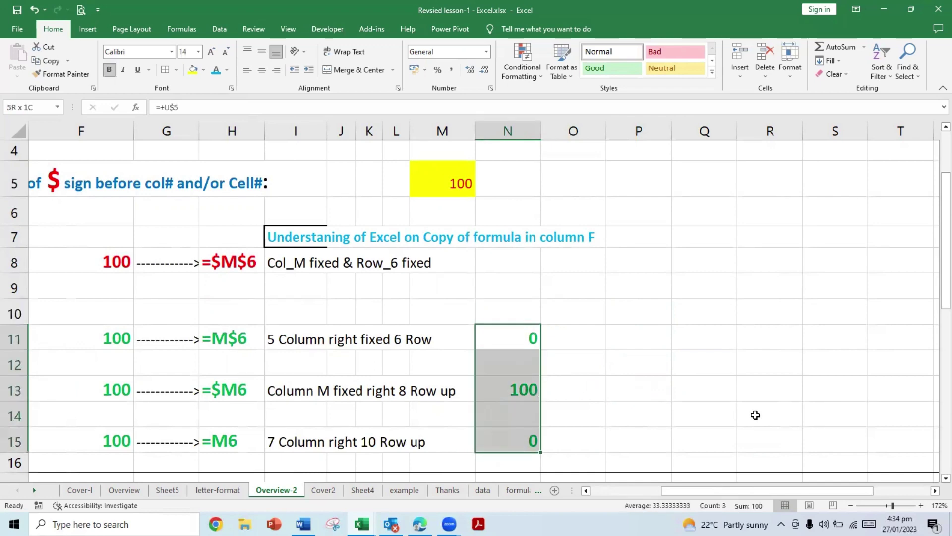
- Examine the original row-fixed formula in F11 for comparison with its copy in N11
key(Left)
key(Left)
key(Left)
key(Left)
key(Left)
key(Left)
key(Left)
key(Left)
key(Left)
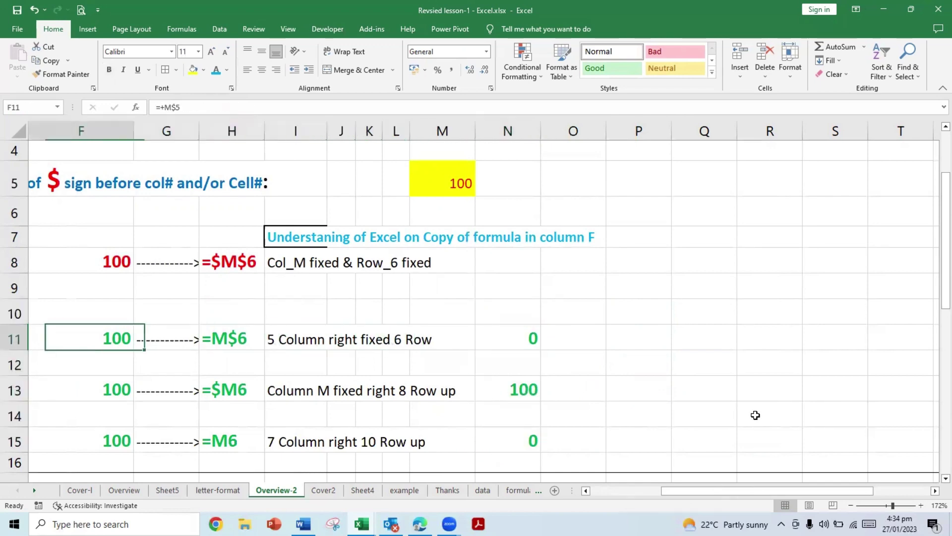
- Examine the absolute reference example in row 8 and its explanation in I8
key(Up)
key(Up)
key(Up)
key(Up)
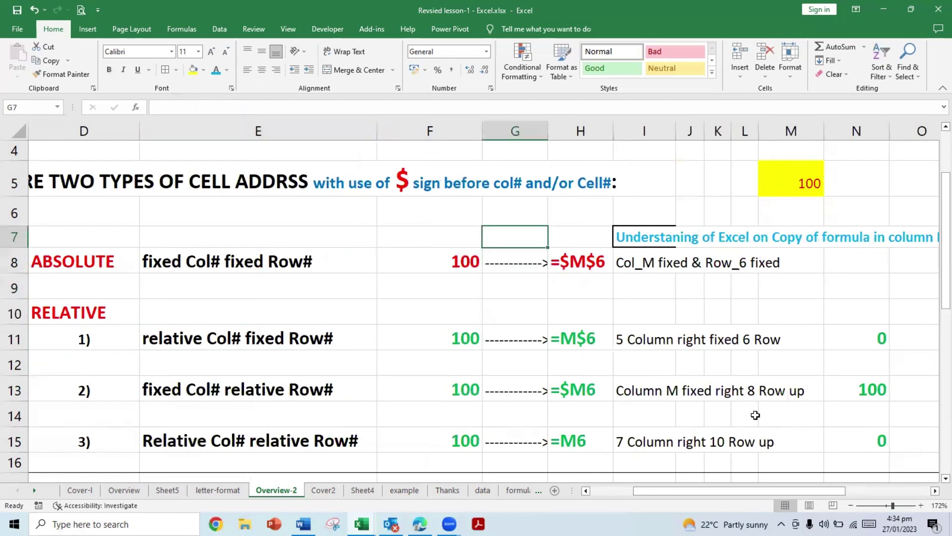
key(Right)
key(Down)
key(Right)
key(Right)
key(Right)
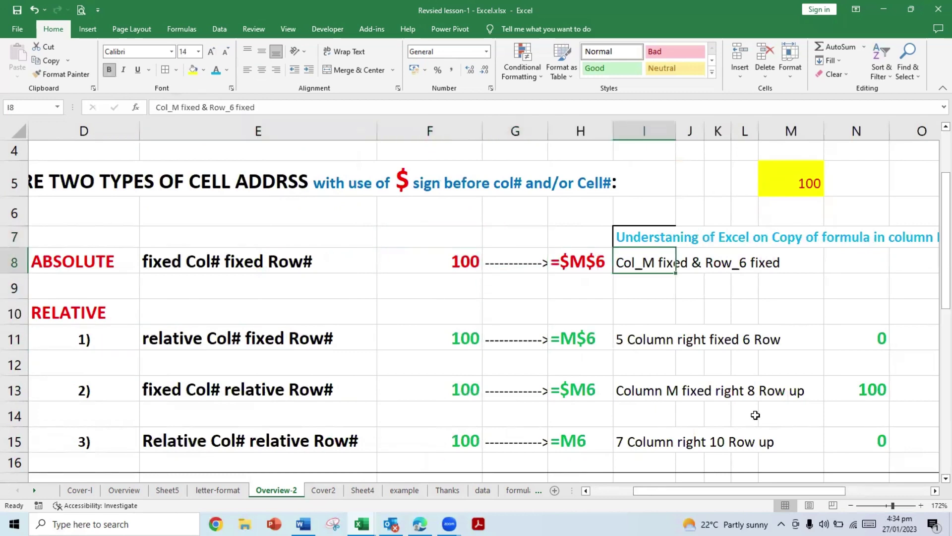
key(Right)
key(Right)
- Return to the row-fixed formula text in H11 and view the reference examples together with the daily totals below
key(Left)
key(Left)
key(Left)
key(Down)
key(Down)
key(Down)
ctrl+scroll(755, 415, down, 5)
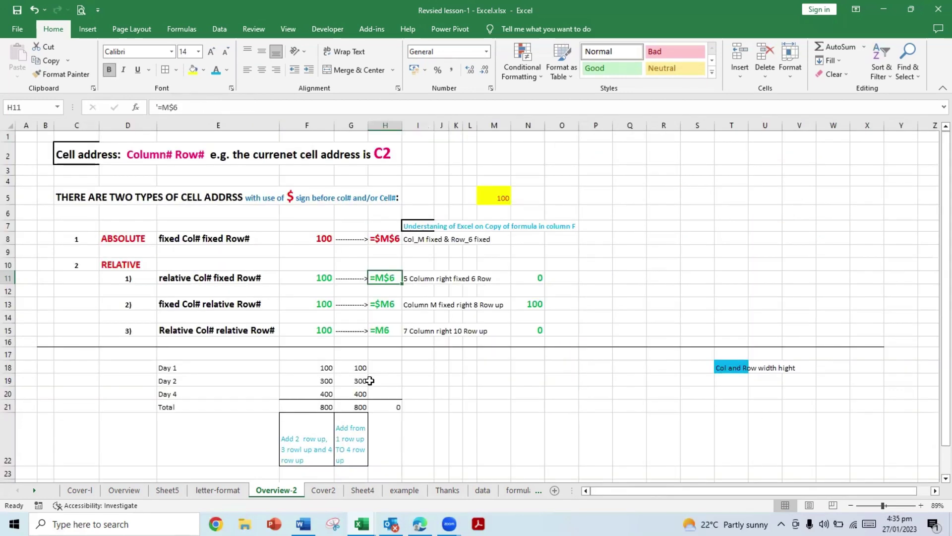